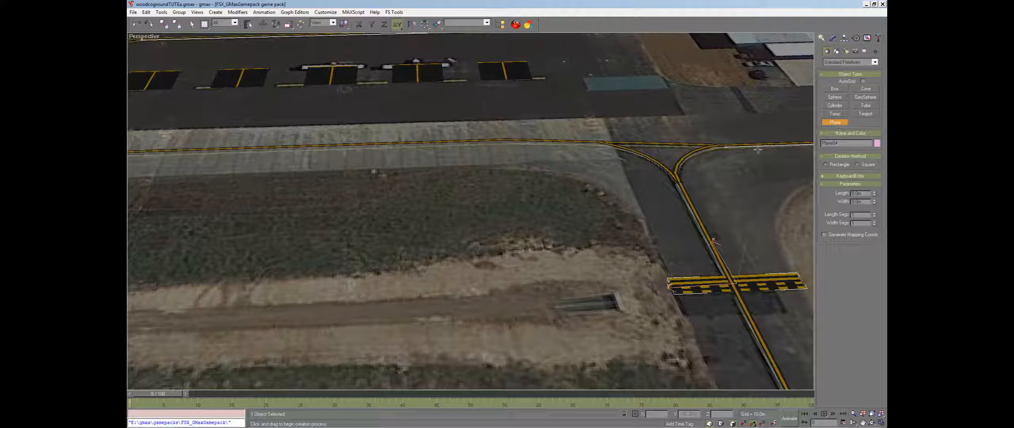
Draw a thin plane along the grass edge in the Perspective viewport and rotate it 90 degrees to stand upright
{"action": "left_click_drag", "start_coordinate": [393, 168], "coordinate": [475, 177]}
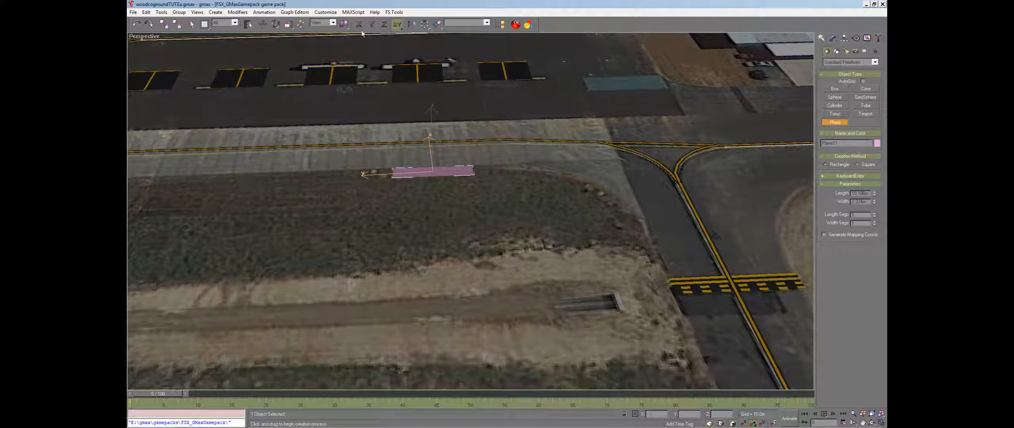
{"action": "left_click", "coordinate": [277, 24]}
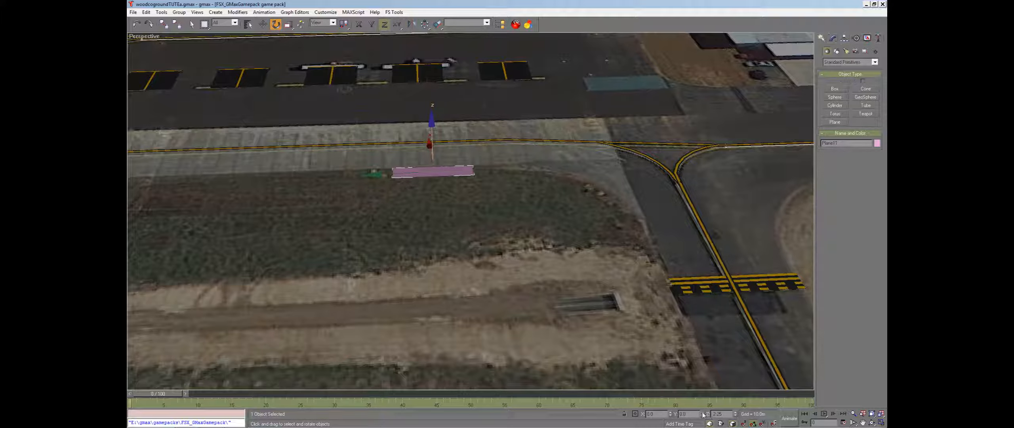
{"action": "mouse_move", "coordinate": [703, 414]}
{"action": "left_mouse_down"}
{"action": "mouse_move", "coordinate": [693, 138]}
{"action": "mouse_move", "coordinate": [691, 416]}
{"action": "left_mouse_up"}
{"action": "left_click", "coordinate": [872, 413]}
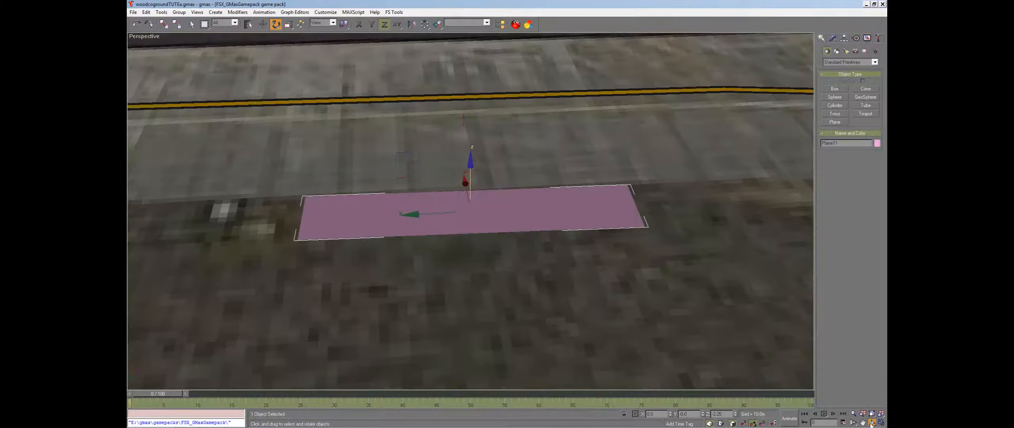
{"action": "left_click", "coordinate": [872, 422]}
{"action": "left_click_drag", "start_coordinate": [489, 276], "coordinate": [533, 268]}
{"action": "right_click", "coordinate": [531, 270]}
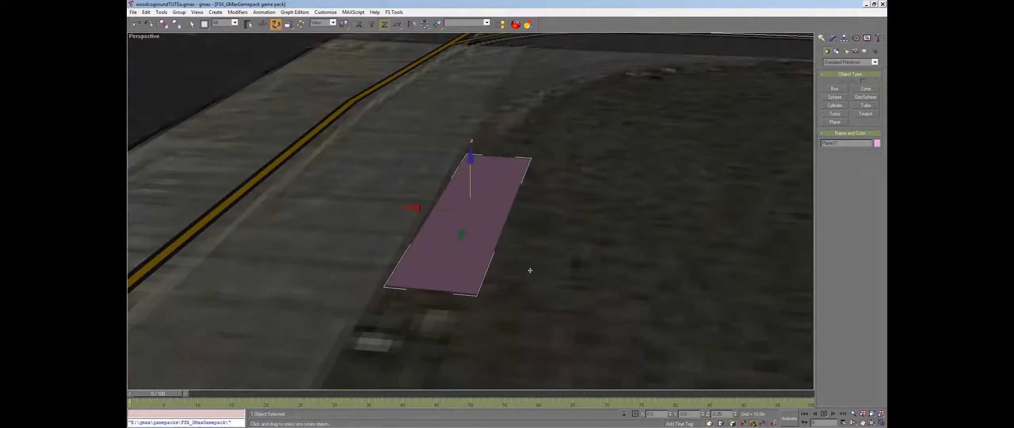
{"action": "type", "text": "90"}
{"action": "key", "text": "Tab"}
Raise the upright plane upward along its Z axis with the Move tool
{"action": "left_click", "coordinate": [872, 422]}
{"action": "left_click_drag", "start_coordinate": [455, 265], "coordinate": [446, 249]}
{"action": "key", "text": "e"}
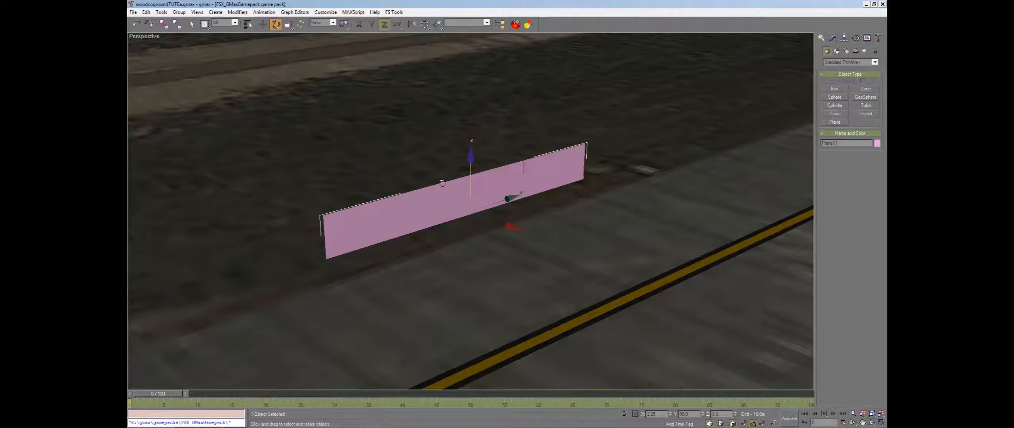
{"action": "left_click", "coordinate": [263, 24]}
{"action": "left_click_drag", "start_coordinate": [470, 169], "coordinate": [470, 138]}
Open the plane's parameters and reduce its width, entering 3 and then 0.3
{"action": "left_click", "coordinate": [833, 38]}
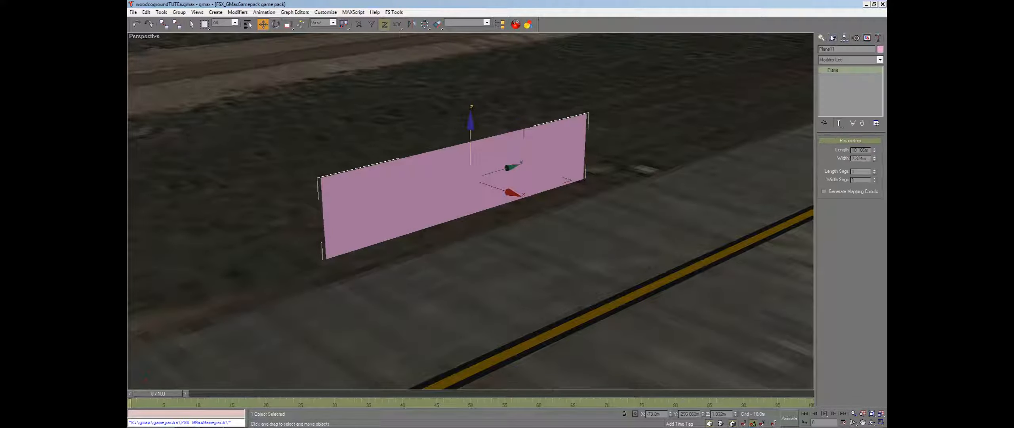
{"action": "left_click_drag", "start_coordinate": [876, 161], "coordinate": [873, 181]}
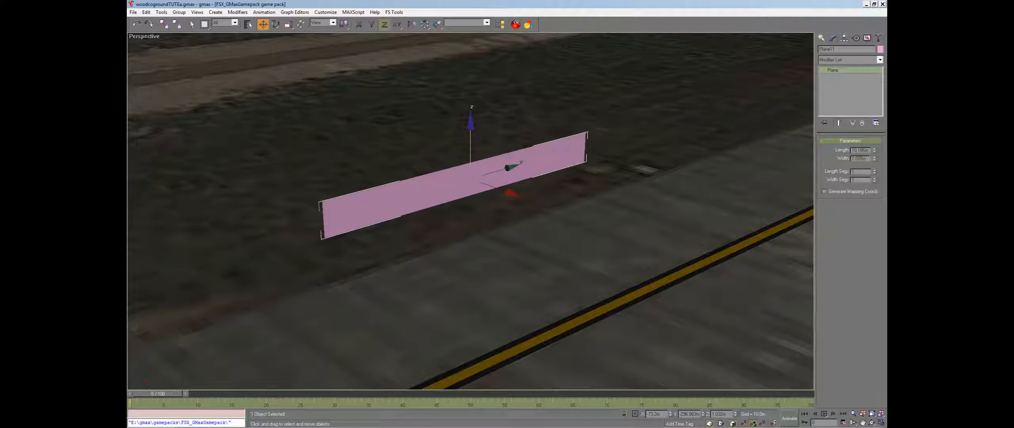
{"action": "left_click_drag", "start_coordinate": [875, 164], "coordinate": [872, 180]}
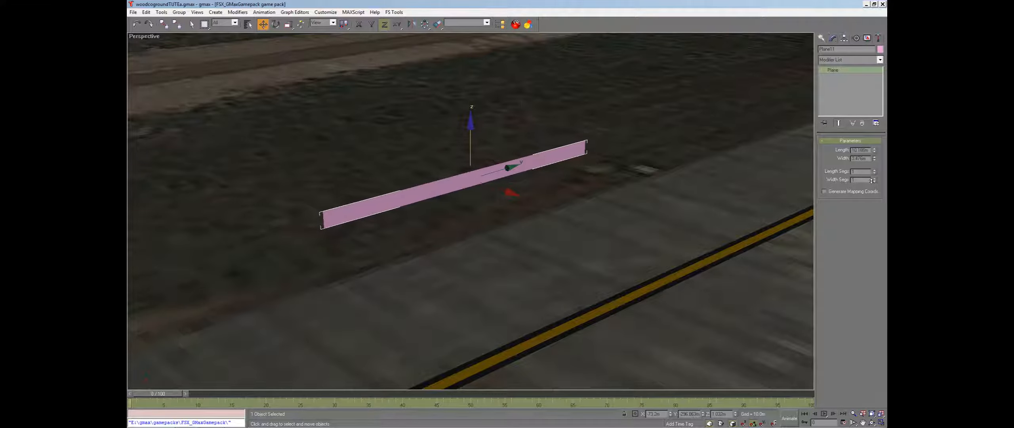
{"action": "double_click", "coordinate": [859, 159]}
{"action": "type", "text": "3"}
{"action": "key", "text": "Tab"}
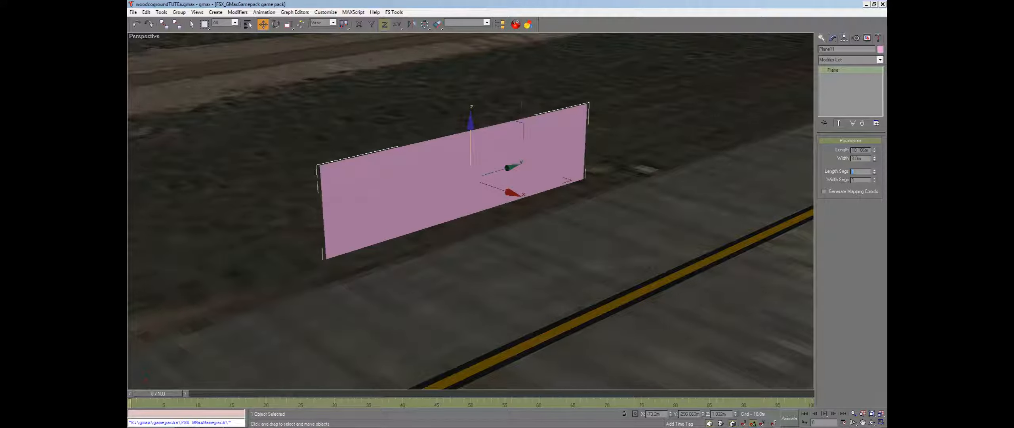
{"action": "type", "text": "0.3"}
{"action": "key", "text": "Tab"}
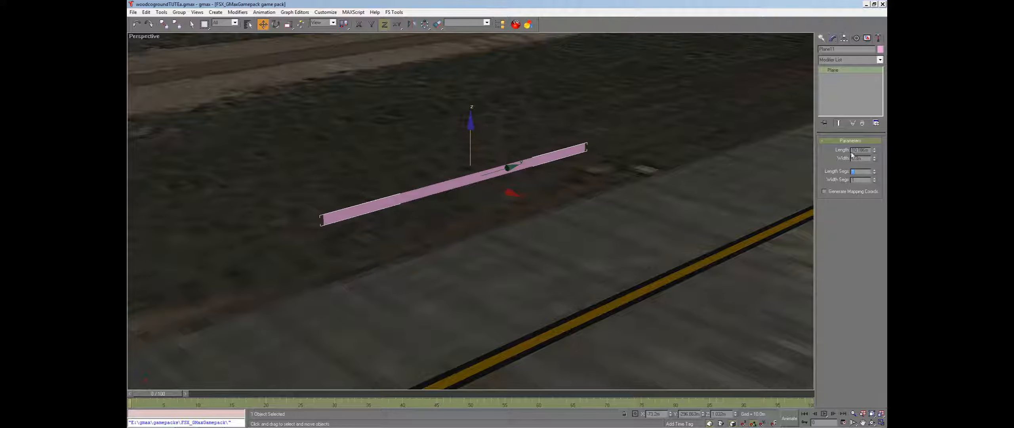
Re-enter the plane's length value and move the plane back down onto the ground
{"action": "left_click_drag", "start_coordinate": [854, 150], "coordinate": [868, 150]}
{"action": "type", "text": "0"}
{"action": "key", "text": "Tab"}
{"action": "left_click_drag", "start_coordinate": [471, 140], "coordinate": [470, 171]}
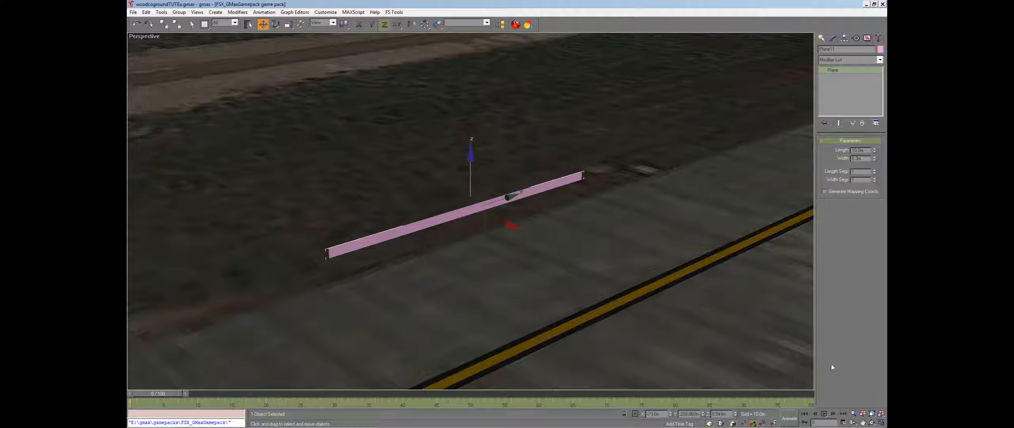
Orbit and zoom in on the plane, and briefly open and close the Material Editor
{"action": "left_click", "coordinate": [872, 422]}
{"action": "left_click_drag", "start_coordinate": [493, 240], "coordinate": [464, 230]}
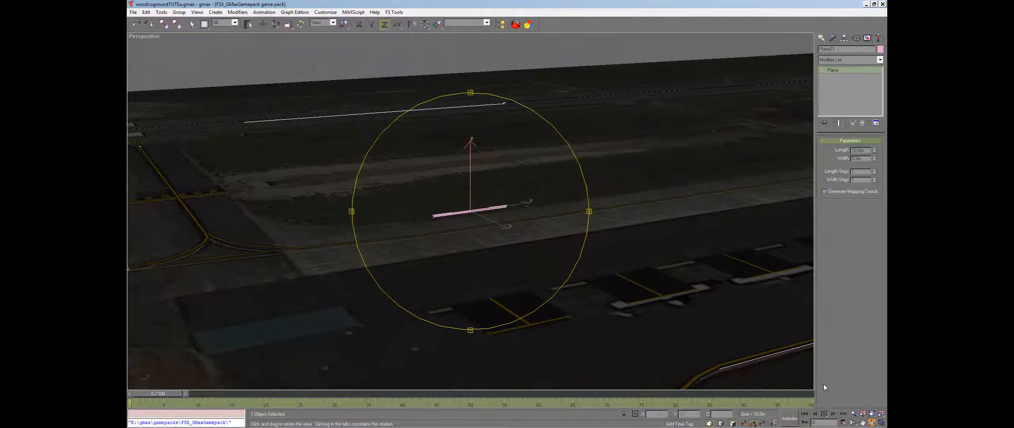
{"action": "left_click", "coordinate": [854, 423]}
{"action": "scroll", "coordinate": [491, 270], "scroll_direction": "up", "scroll_amount": 8}
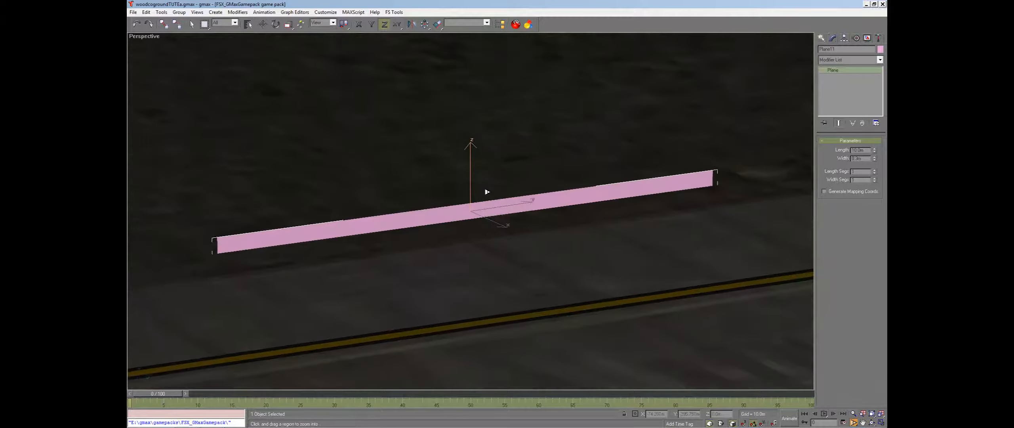
{"action": "key", "text": "w"}
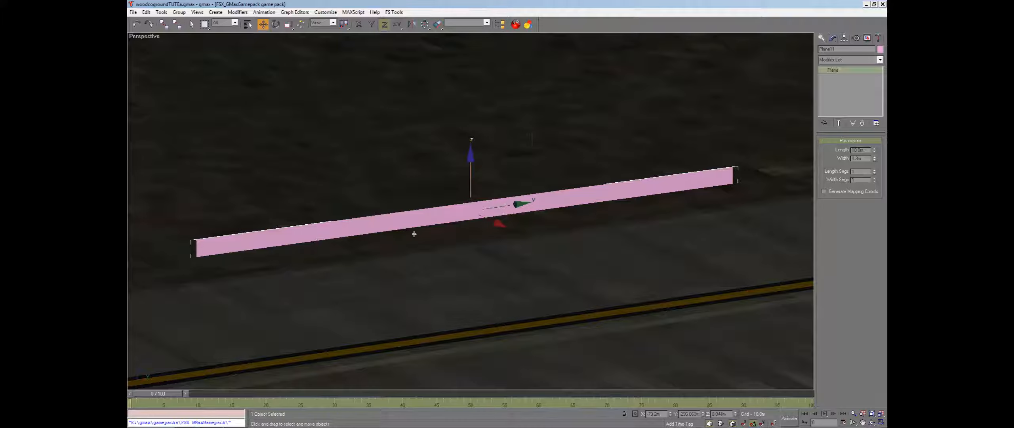
{"action": "left_click", "coordinate": [515, 24]}
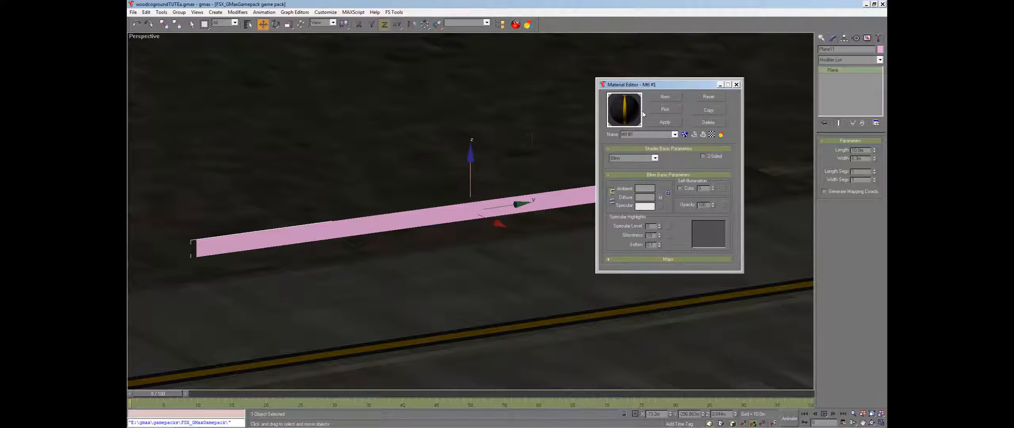
{"action": "left_click", "coordinate": [736, 85]}
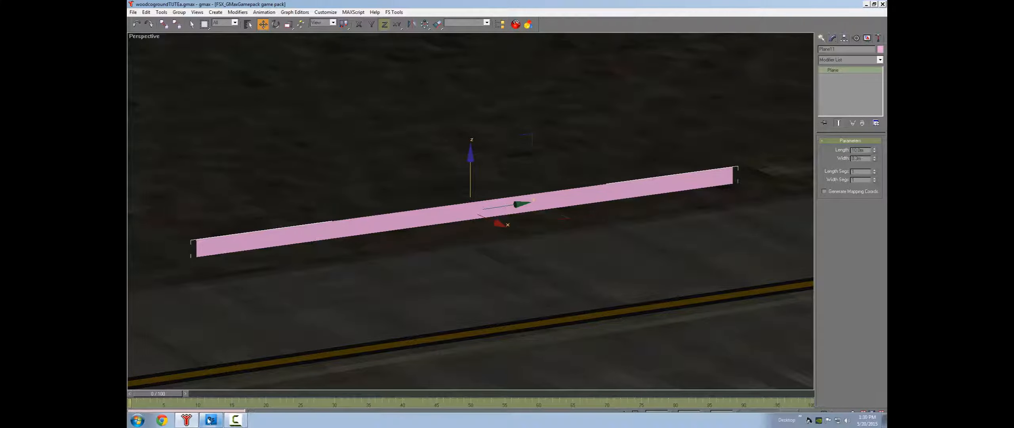
Switch to Photoshop and bring the grass_edge1.dds document to the front
{"action": "left_click", "coordinate": [210, 419]}
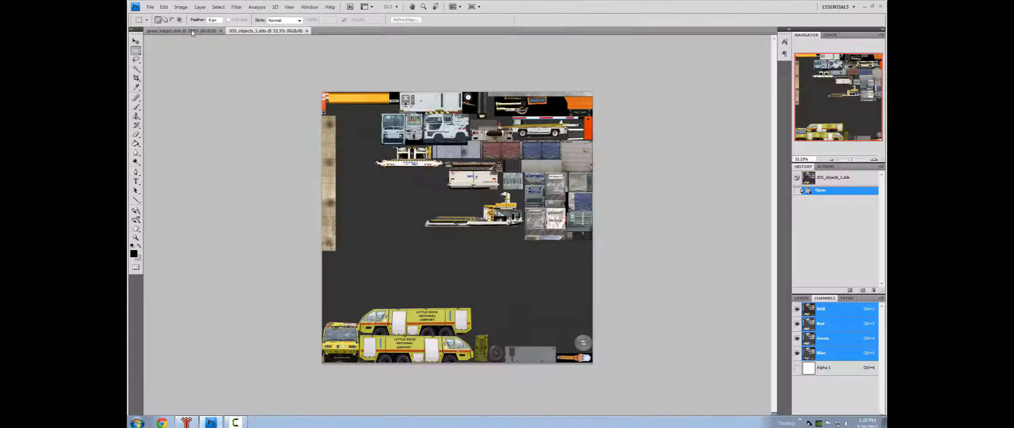
{"action": "left_click", "coordinate": [191, 32]}
{"action": "key", "text": "v"}
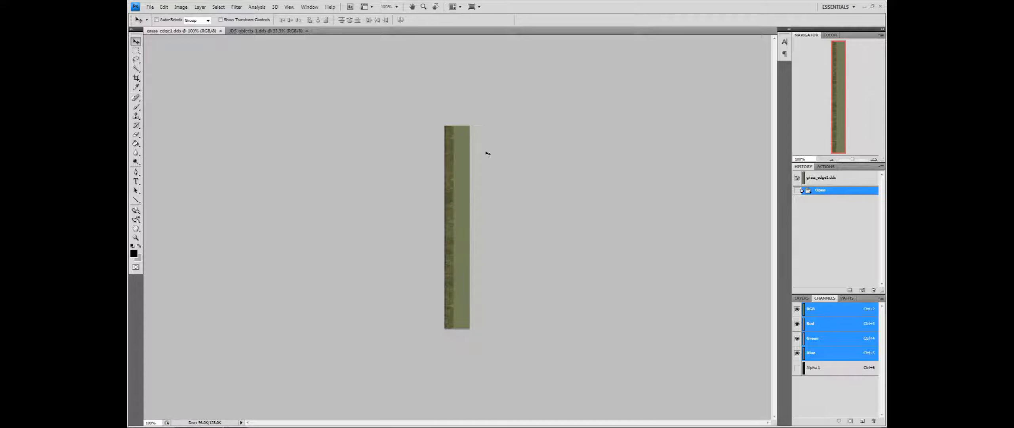
Inspect the Alpha 1 channel of grass_edge1.dds at a higher zoom level
{"action": "left_click", "coordinate": [802, 298]}
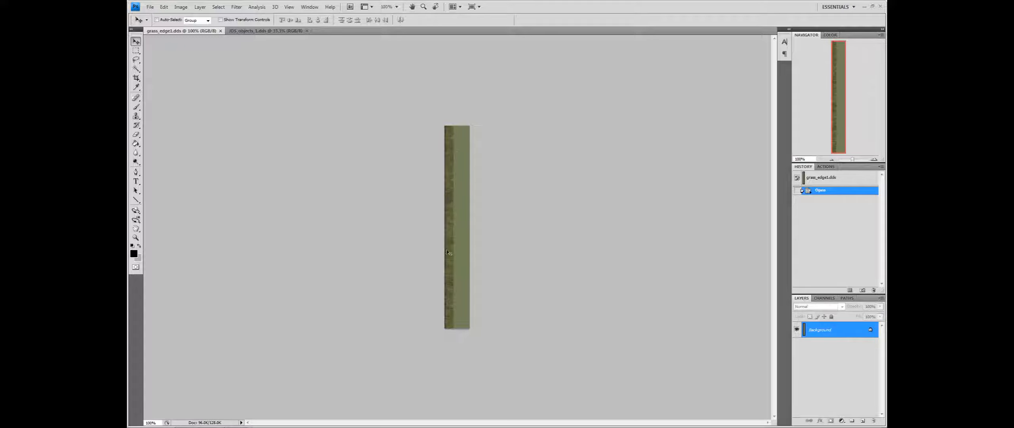
{"action": "left_click", "coordinate": [825, 298]}
{"action": "left_click", "coordinate": [810, 366]}
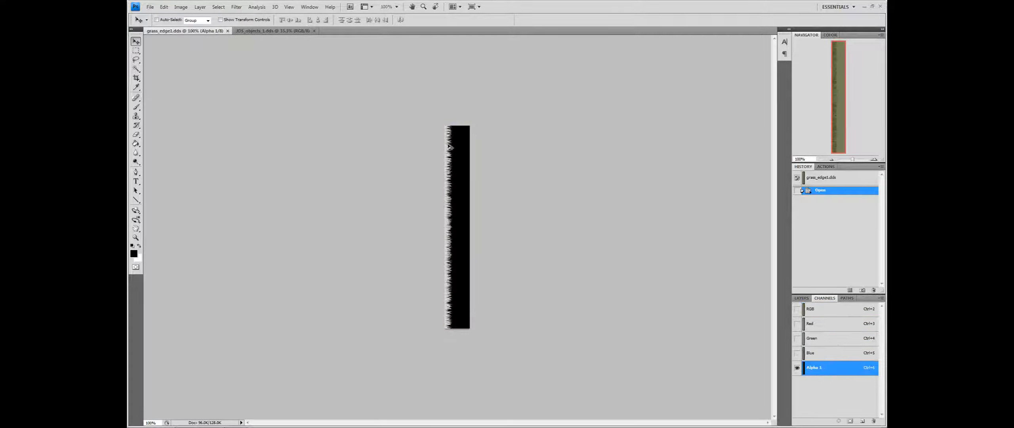
{"action": "left_click", "coordinate": [874, 159]}
{"action": "left_click", "coordinate": [873, 159]}
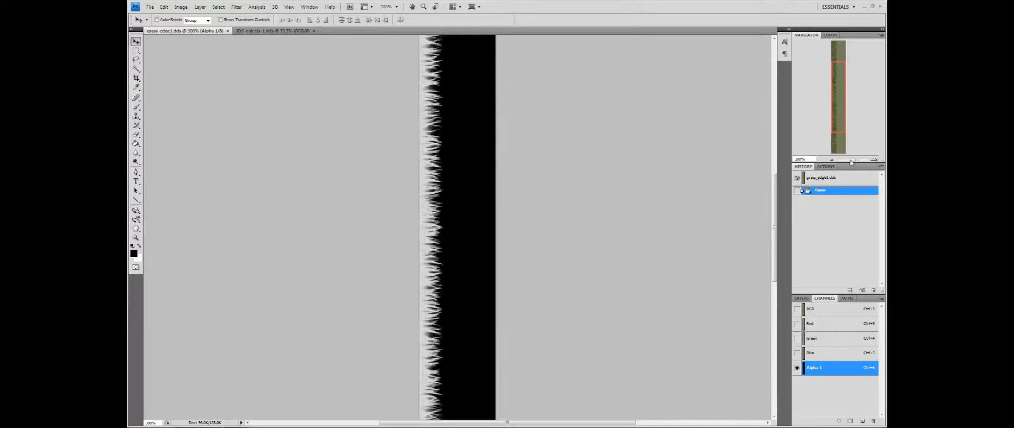
{"action": "left_click_drag", "start_coordinate": [843, 126], "coordinate": [840, 89]}
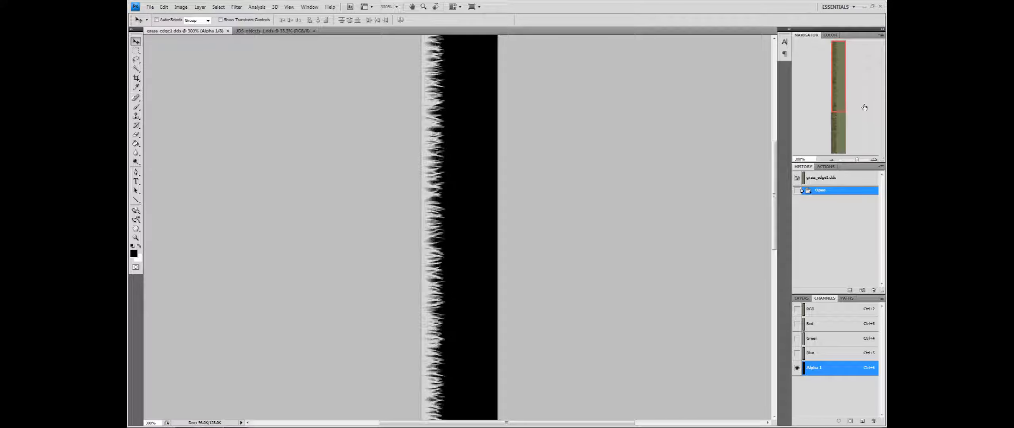
{"action": "left_click_drag", "start_coordinate": [844, 98], "coordinate": [841, 159]}
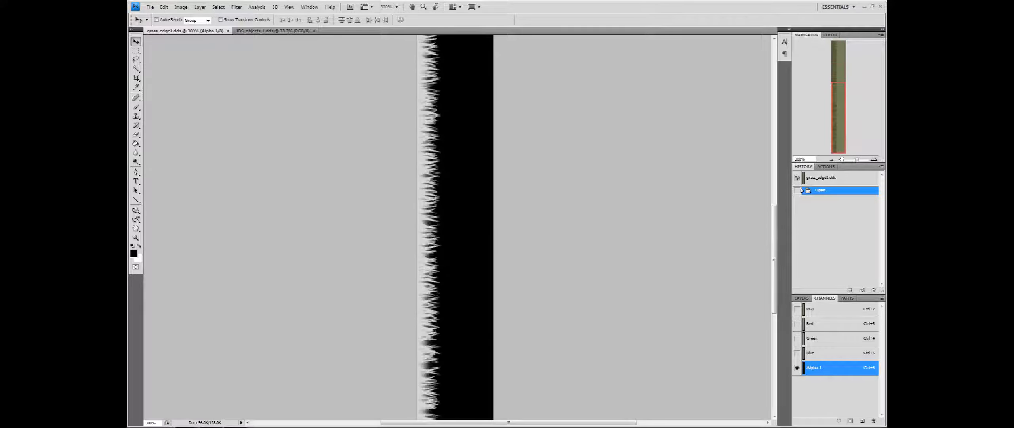
{"action": "left_click", "coordinate": [836, 69]}
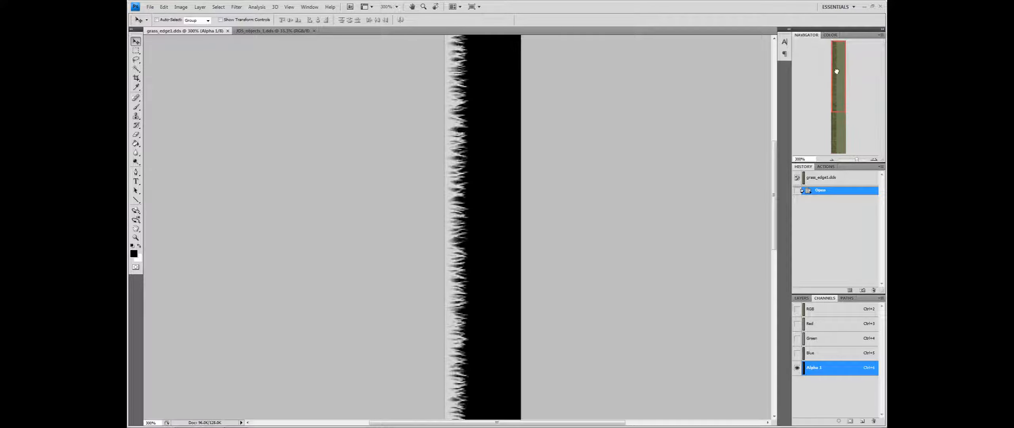
Toggle the RGB channels on over the alpha, then return to the layers at 100% zoom
{"action": "left_click", "coordinate": [798, 309]}
{"action": "left_click", "coordinate": [798, 310]}
{"action": "left_click", "coordinate": [798, 310]}
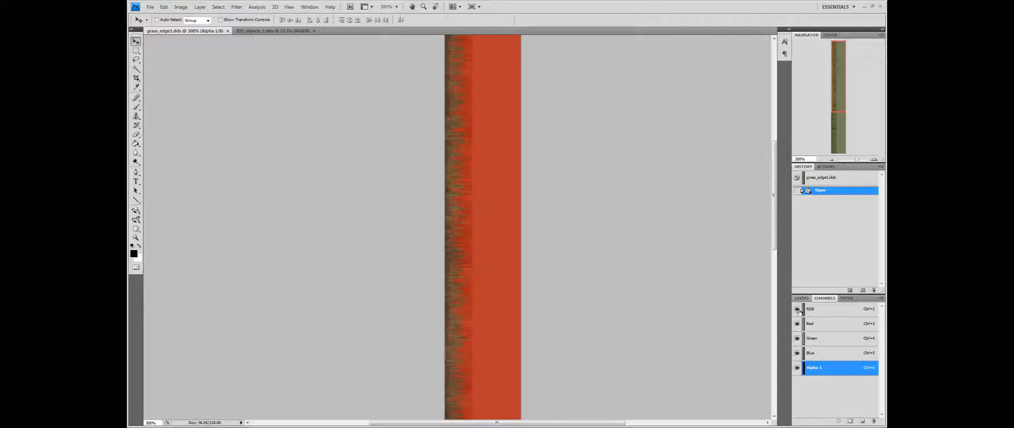
{"action": "left_click", "coordinate": [798, 310]}
{"action": "left_click", "coordinate": [820, 313]}
{"action": "left_click", "coordinate": [802, 297]}
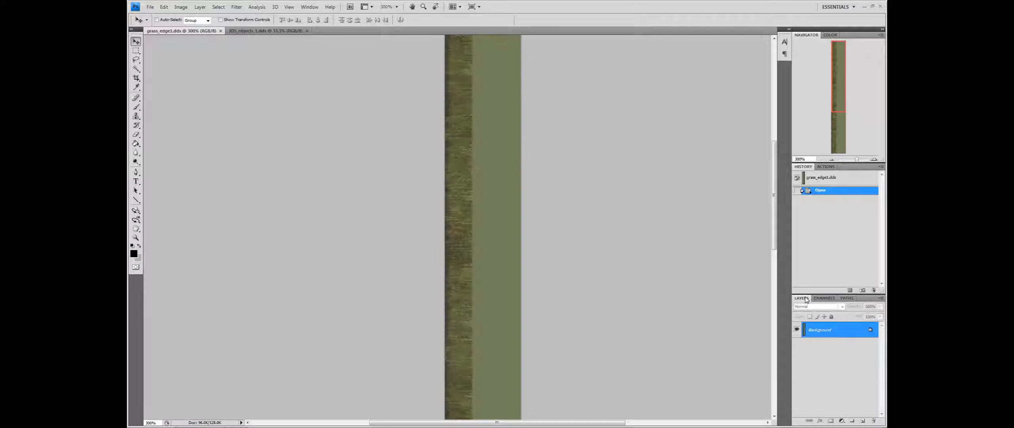
{"action": "left_click", "coordinate": [831, 159]}
{"action": "left_click", "coordinate": [831, 159]}
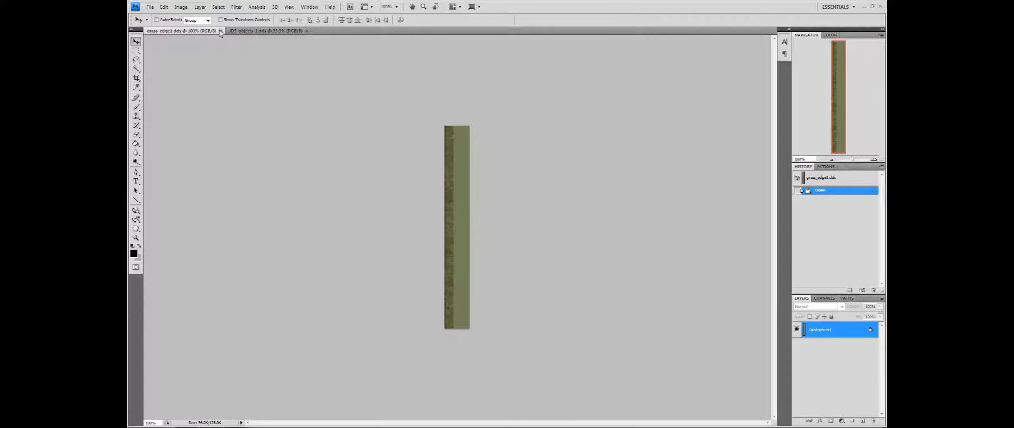
Save grass_edge1 as a 32-bit BMP file on the Desktop
{"action": "left_click", "coordinate": [150, 7]}
{"action": "left_click", "coordinate": [161, 113]}
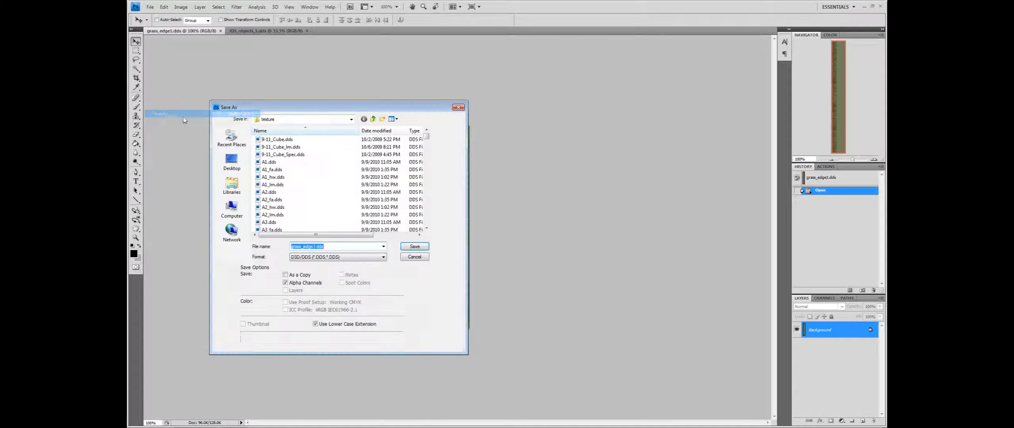
{"action": "left_click", "coordinate": [231, 160]}
{"action": "left_click", "coordinate": [333, 256]}
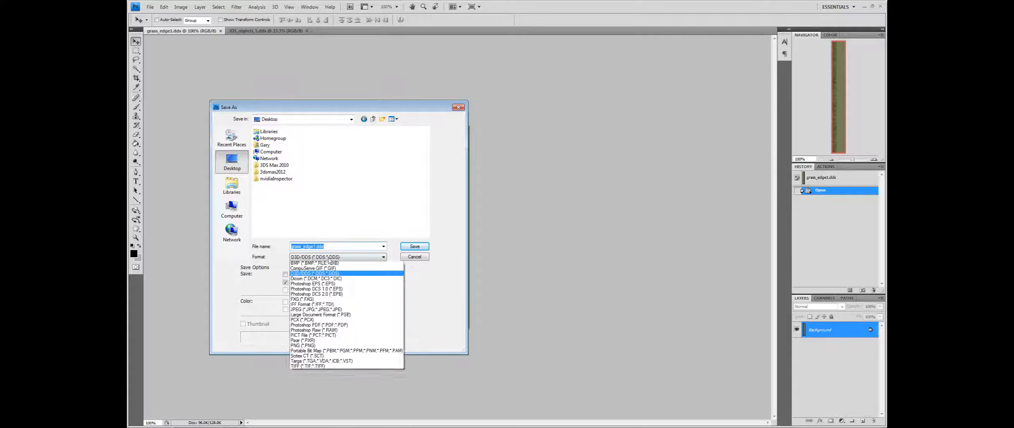
{"action": "left_click", "coordinate": [325, 265]}
{"action": "left_click", "coordinate": [415, 246]}
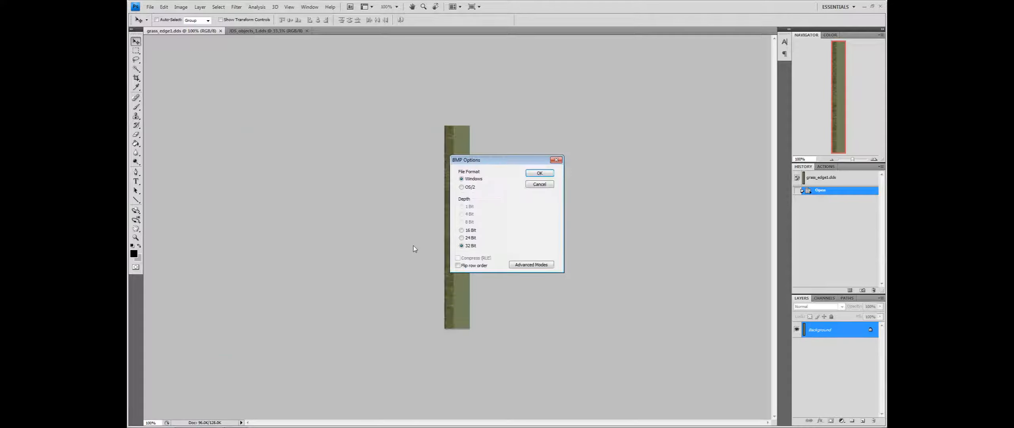
{"action": "left_click", "coordinate": [539, 173]}
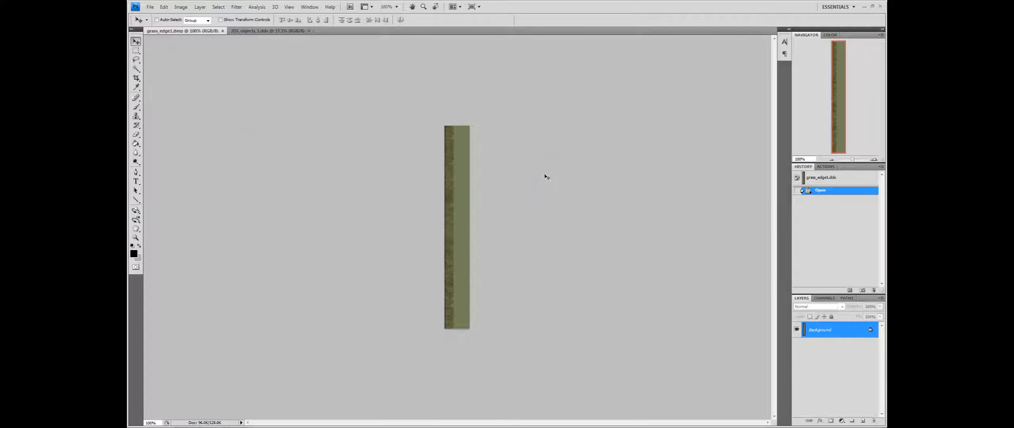
Close grass_edge1 and save JDS_objects_1 as a 32-bit BMP file on the Desktop
{"action": "left_click", "coordinate": [223, 31]}
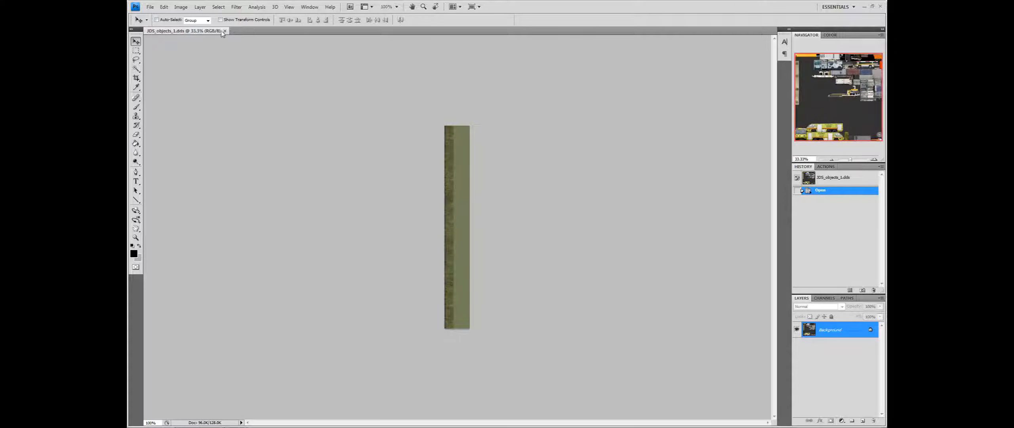
{"action": "left_click", "coordinate": [150, 7]}
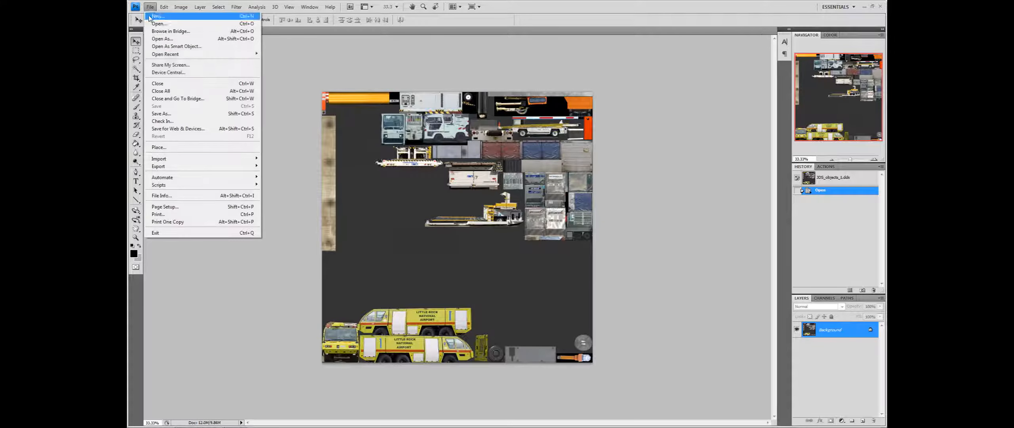
{"action": "left_click", "coordinate": [166, 115]}
{"action": "left_click", "coordinate": [231, 161]}
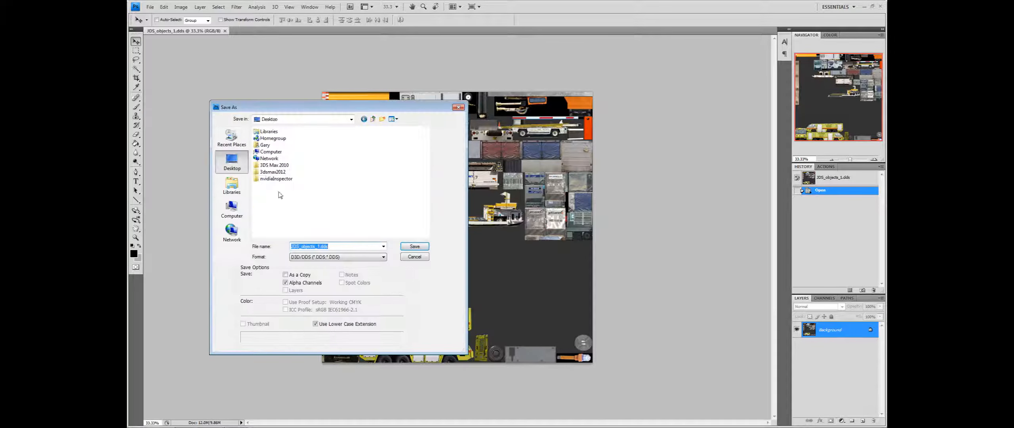
{"action": "left_click", "coordinate": [314, 257]}
{"action": "left_click", "coordinate": [315, 269]}
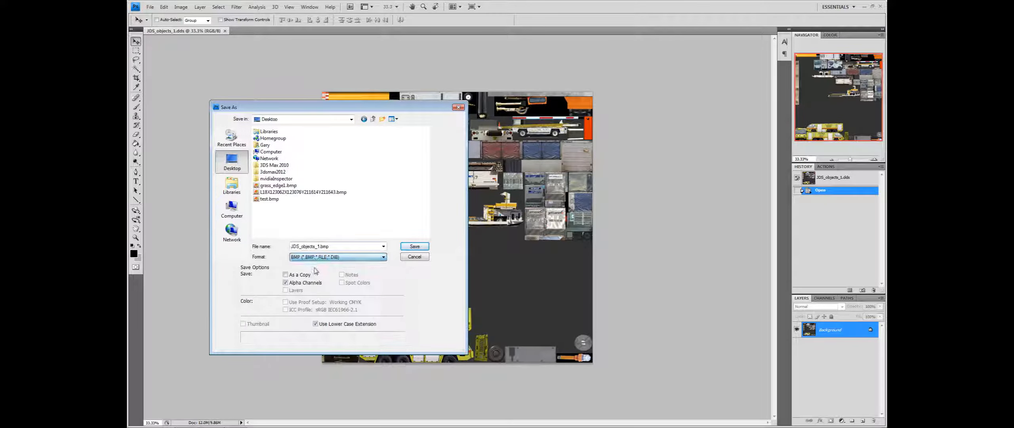
{"action": "left_click", "coordinate": [415, 246]}
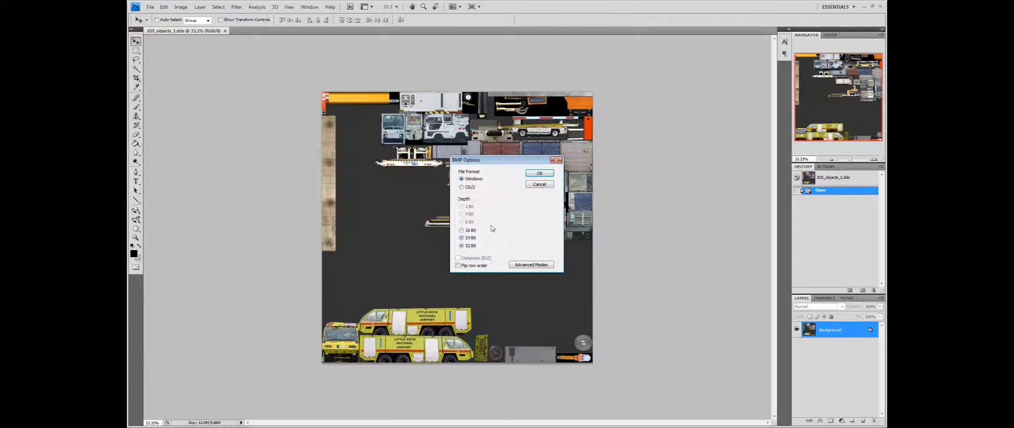
{"action": "left_click", "coordinate": [540, 173]}
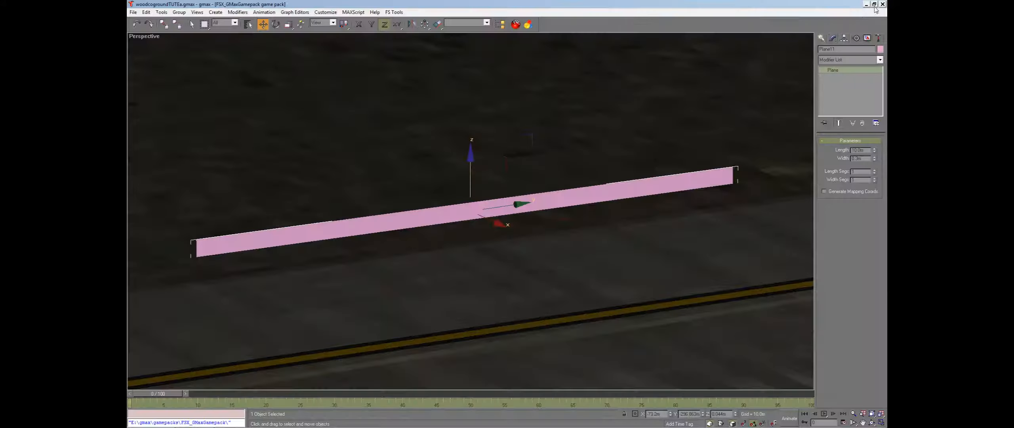
Close Photoshop and give the plane a new material with grass_edge1.bmp as its diffuse map, shown in the viewport
{"action": "left_click", "coordinate": [881, 7]}
{"action": "left_click", "coordinate": [515, 24]}
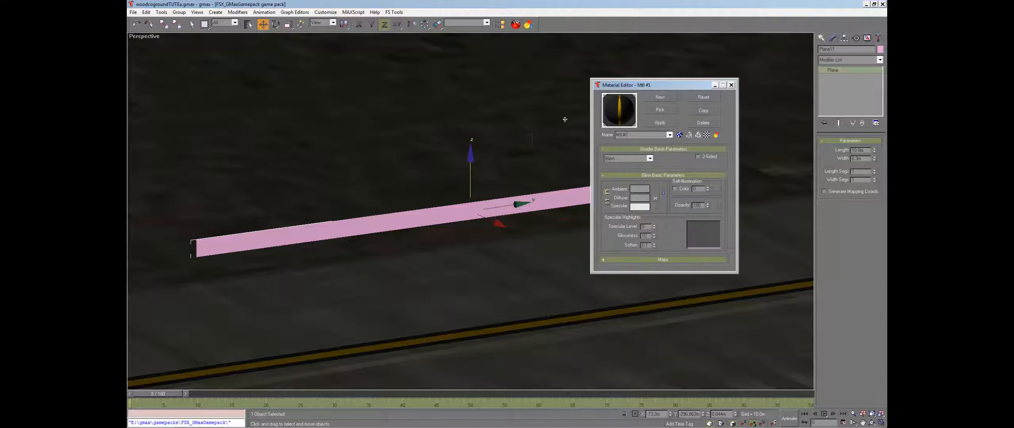
{"action": "left_click", "coordinate": [660, 97]}
{"action": "double_click", "coordinate": [486, 195]}
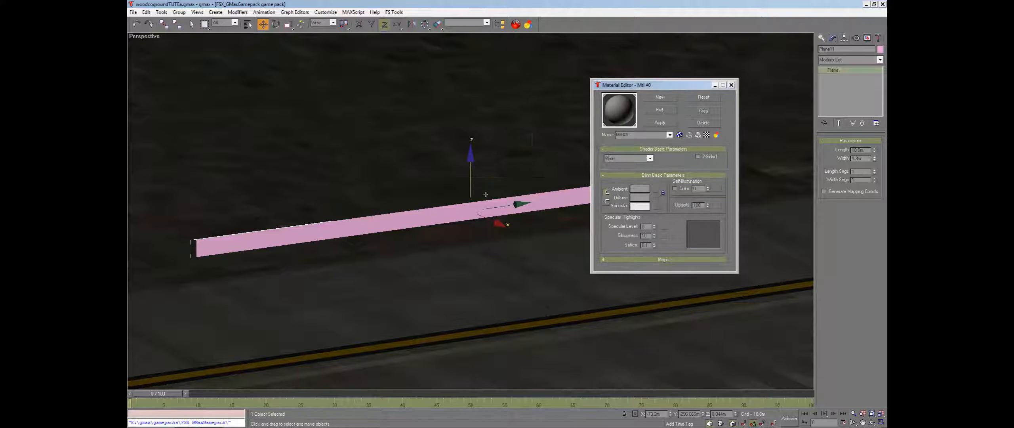
{"action": "left_click", "coordinate": [655, 198]}
{"action": "double_click", "coordinate": [498, 142]}
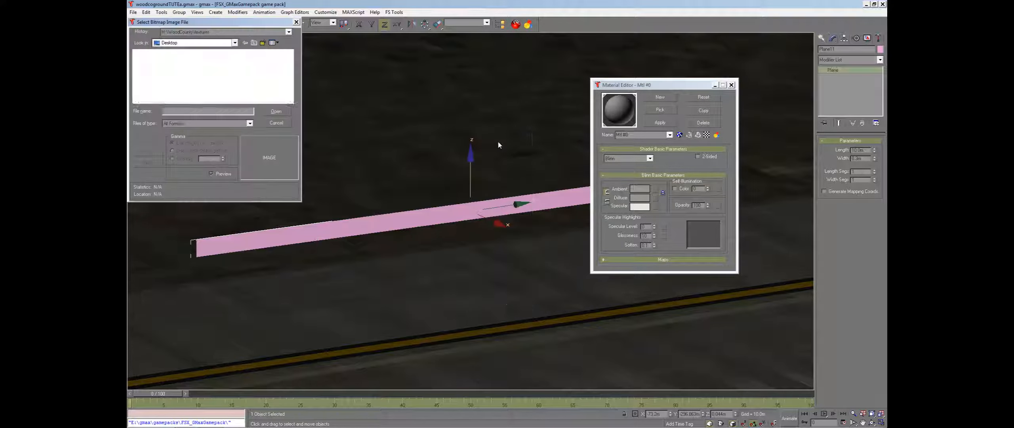
{"action": "left_click", "coordinate": [253, 69]}
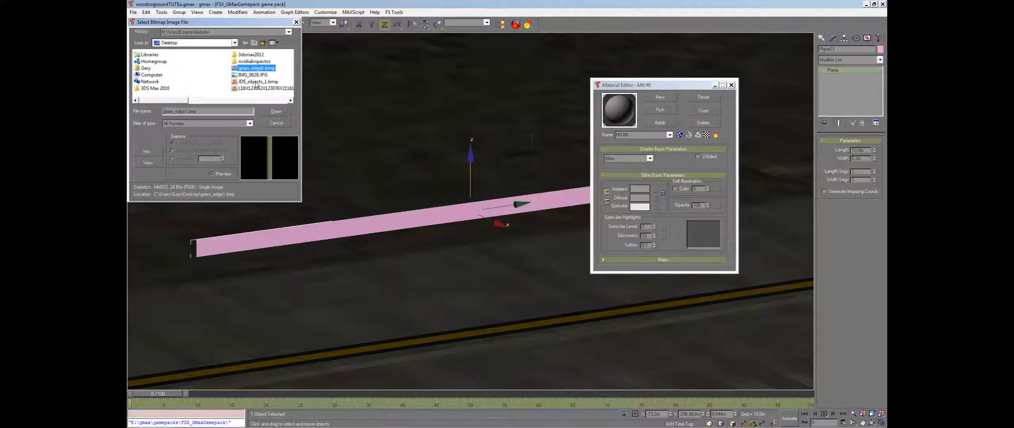
{"action": "left_click", "coordinate": [276, 111]}
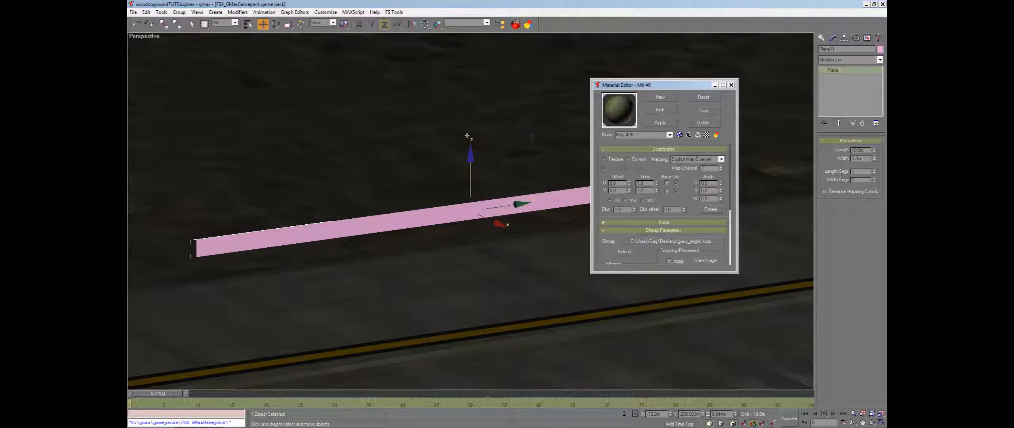
{"action": "left_click", "coordinate": [679, 134]}
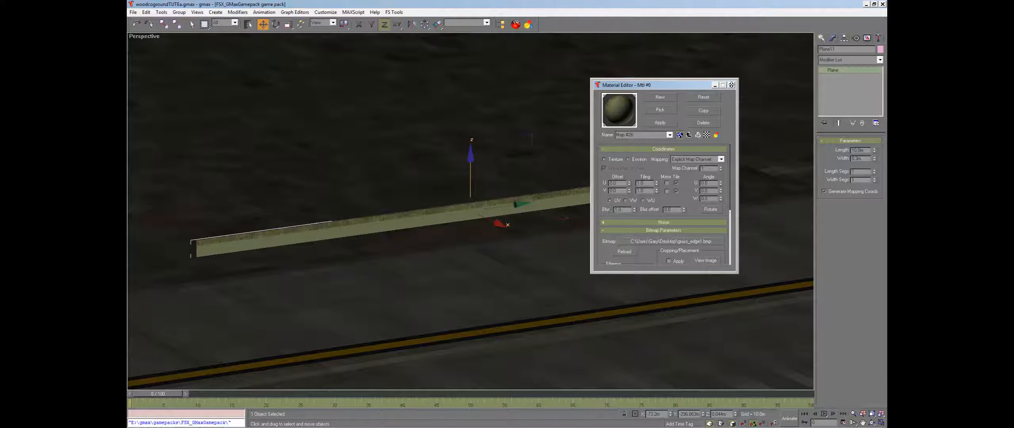
{"action": "left_click", "coordinate": [731, 85]}
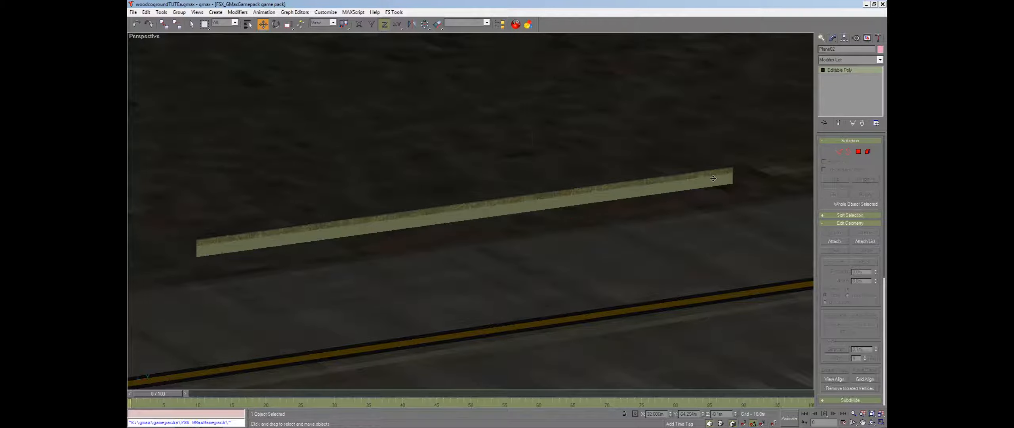
Select the grass plane, add a UVW Mapping modifier and enter its Gizmo sub-object
{"action": "left_click", "coordinate": [730, 171]}
{"action": "left_click", "coordinate": [851, 60]}
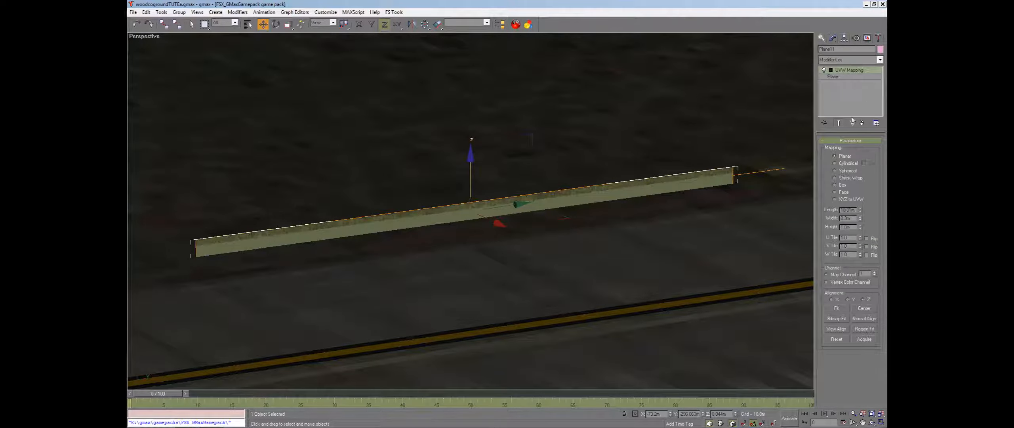
{"action": "left_click", "coordinate": [831, 70]}
{"action": "left_click", "coordinate": [844, 77]}
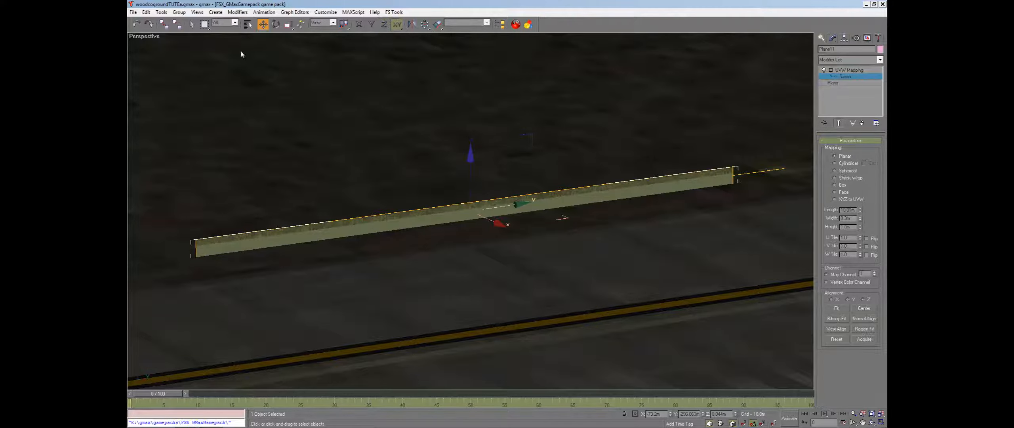
Rotate the UVW Mapping gizmo about the X axis
{"action": "left_click", "coordinate": [275, 24]}
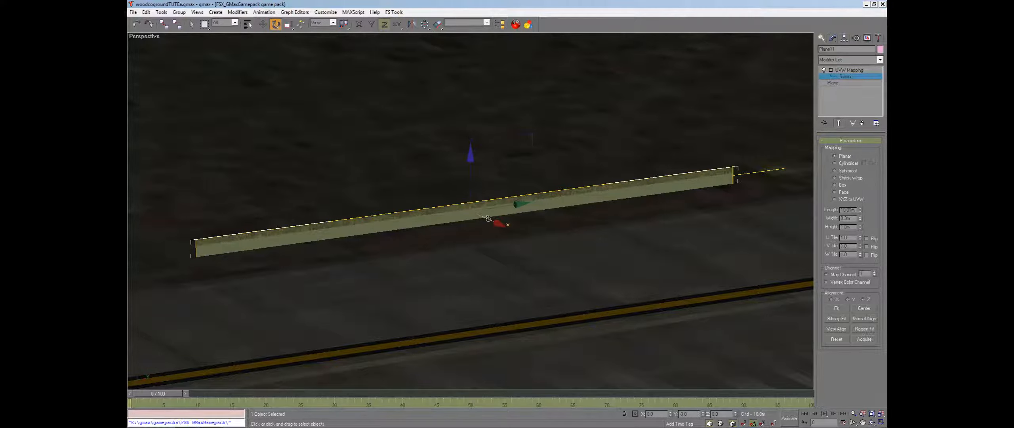
{"action": "key", "text": "F5"}
{"action": "left_click_drag", "start_coordinate": [488, 218], "coordinate": [468, 254]}
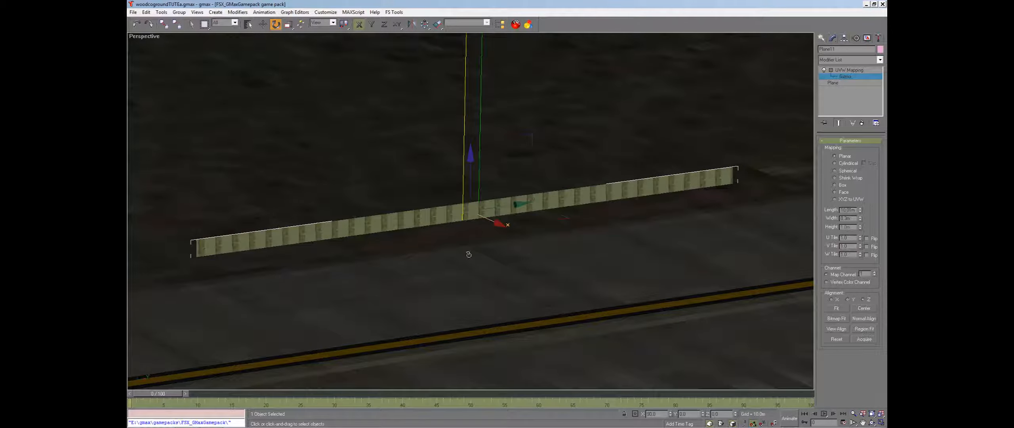
Try fitting the mapping gizmo to the plane and undo the fit
{"action": "left_click", "coordinate": [263, 25]}
{"action": "left_click", "coordinate": [843, 309]}
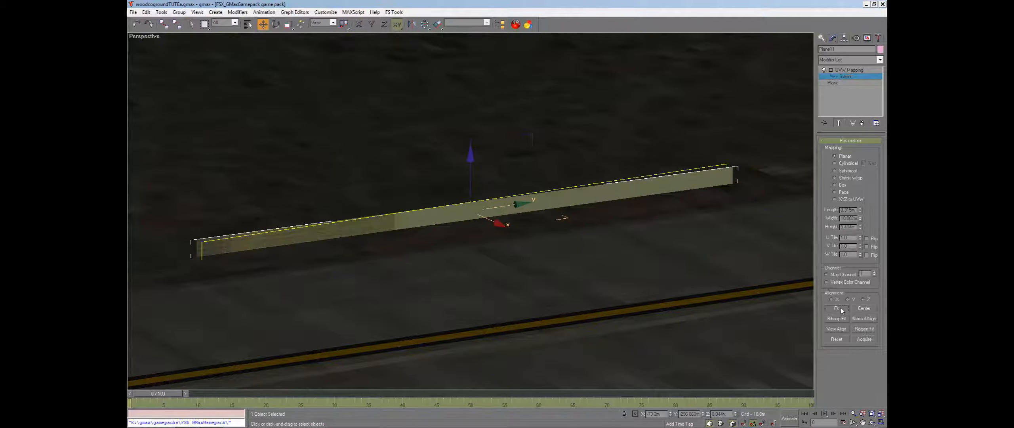
{"action": "key", "text": "ctrl+z"}
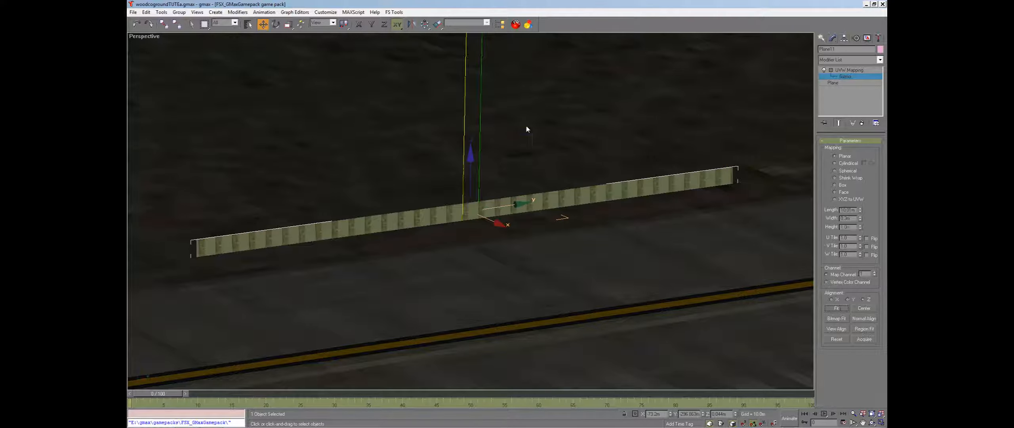
Normal-align the mapping gizmo to the plane's surface
{"action": "left_click", "coordinate": [864, 319]}
{"action": "left_click", "coordinate": [474, 210]}
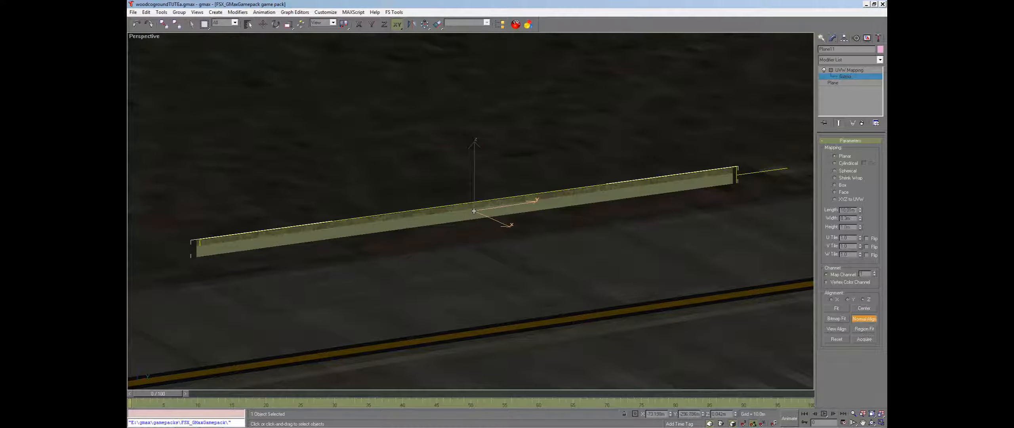
{"action": "left_click_drag", "start_coordinate": [474, 211], "coordinate": [471, 210]}
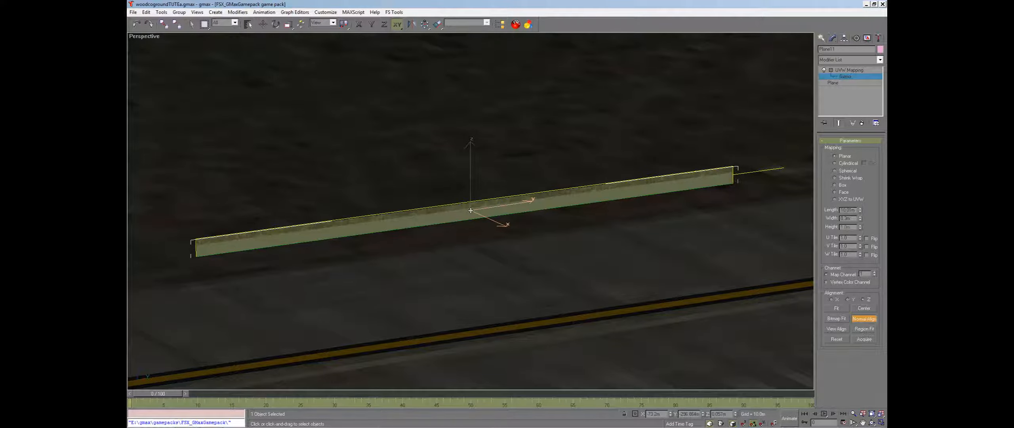
Collapse the plane's whole modifier stack into an editable mesh
{"action": "right_click", "coordinate": [847, 99]}
{"action": "left_click", "coordinate": [817, 95]}
{"action": "right_click", "coordinate": [828, 94]}
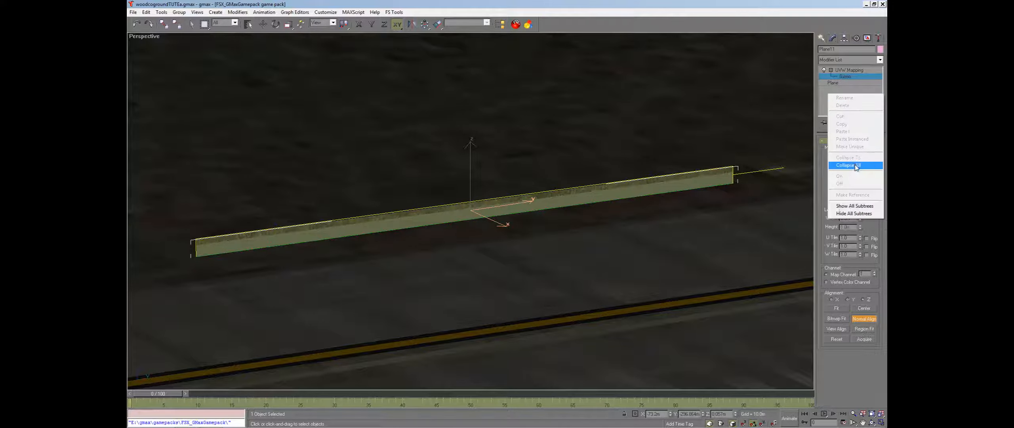
{"action": "left_click", "coordinate": [848, 166]}
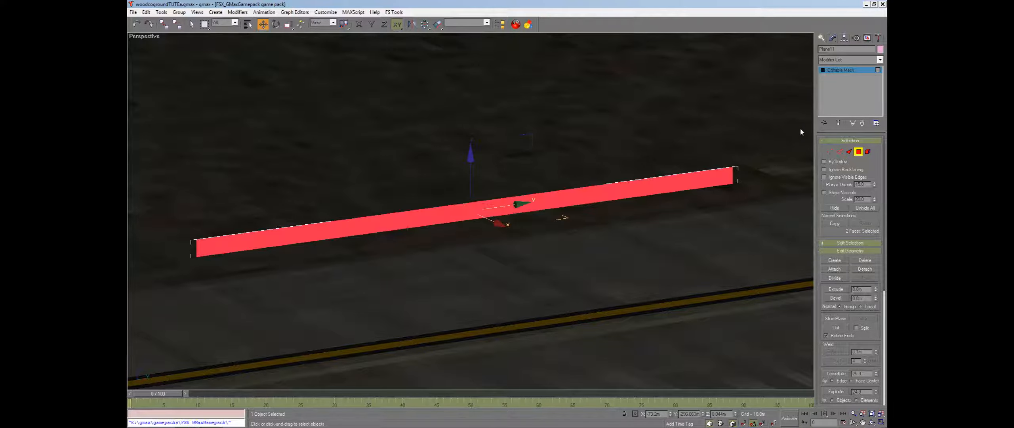
Add an Unwrap UVW modifier to the plane and open its UV editor
{"action": "left_click", "coordinate": [840, 60]}
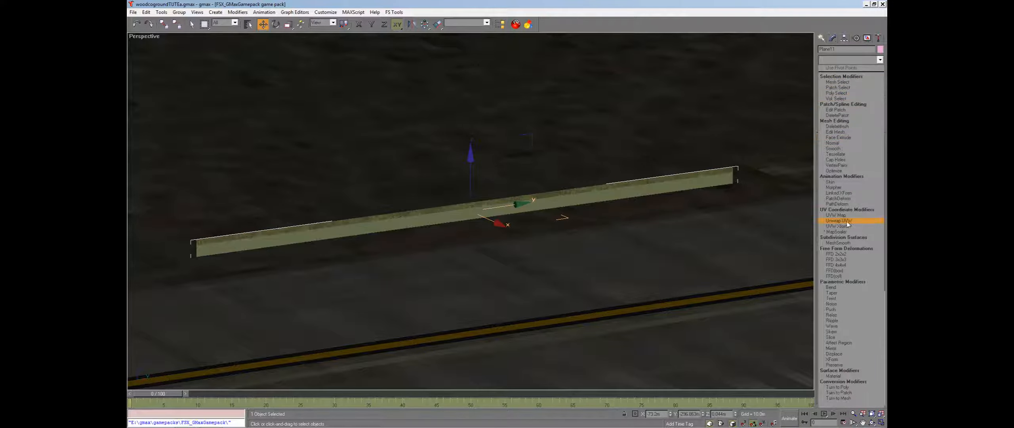
{"action": "left_click", "coordinate": [844, 220]}
{"action": "left_click", "coordinate": [848, 153]}
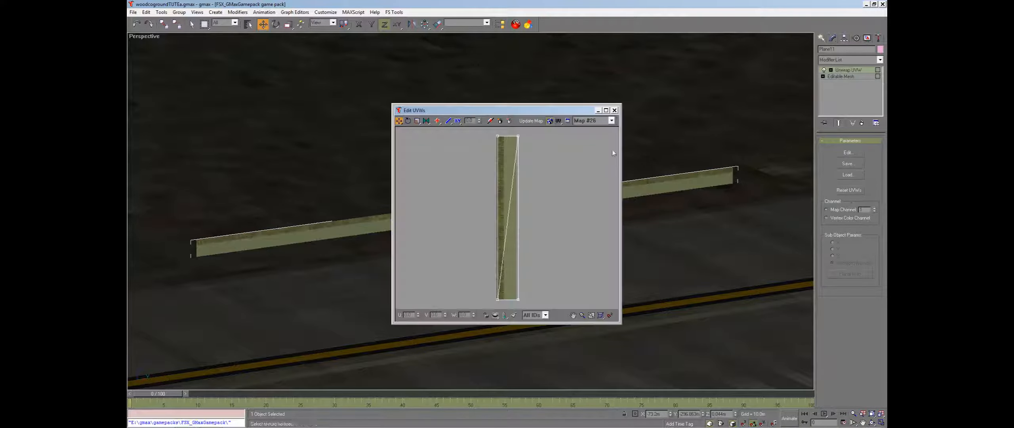
Select the plane's UV vertices and move them onto the texture's left edge strip
{"action": "left_click_drag", "start_coordinate": [551, 111], "coordinate": [736, 123]}
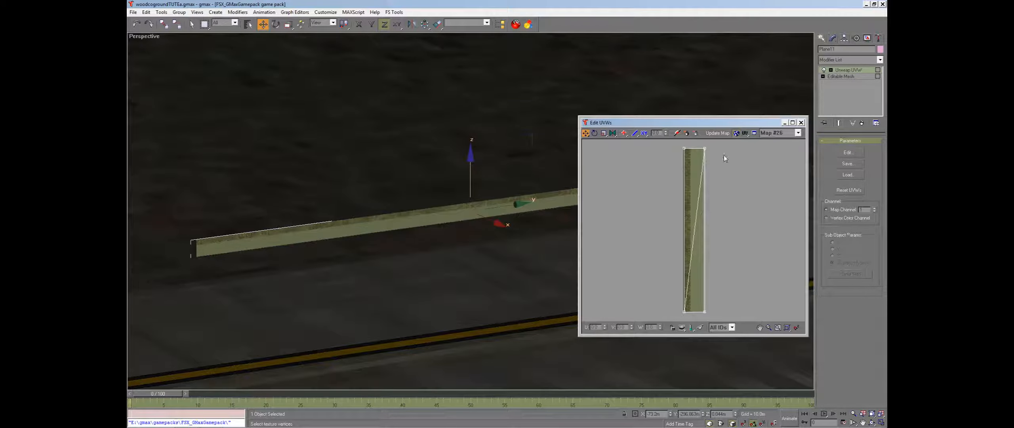
{"action": "left_click_drag", "start_coordinate": [665, 312], "coordinate": [747, 142]}
{"action": "left_click", "coordinate": [612, 133]}
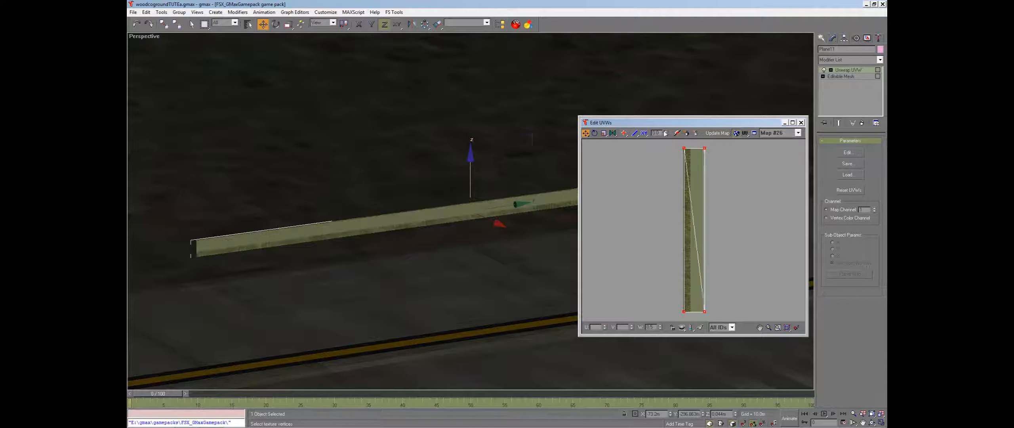
{"action": "left_click_drag", "start_coordinate": [677, 123], "coordinate": [591, 23]}
{"action": "double_click", "coordinate": [591, 23]}
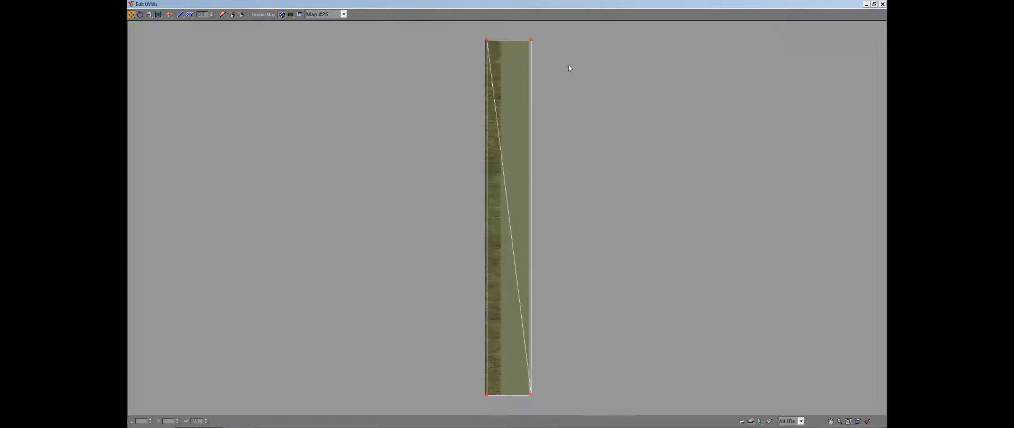
{"action": "left_click_drag", "start_coordinate": [530, 395], "coordinate": [484, 40]}
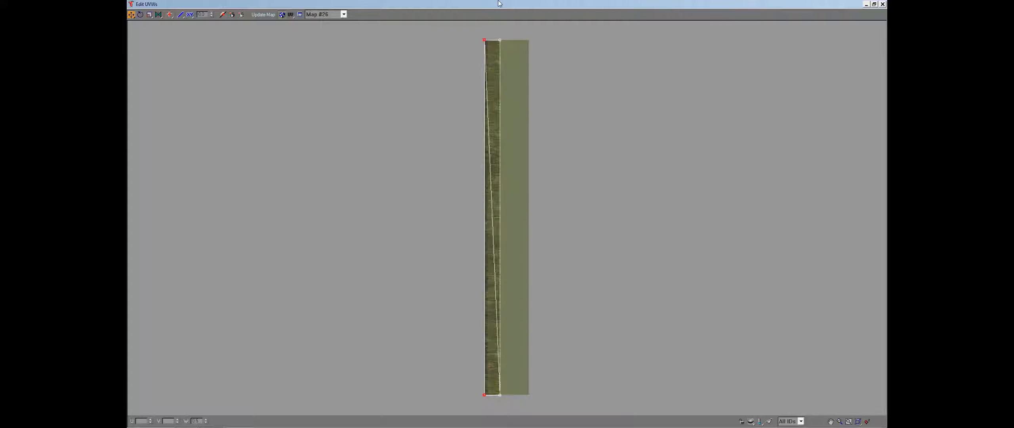
Refine the UV vertex positions along the grass edge strip and close the Edit UVWs window
{"action": "left_click", "coordinate": [874, 4]}
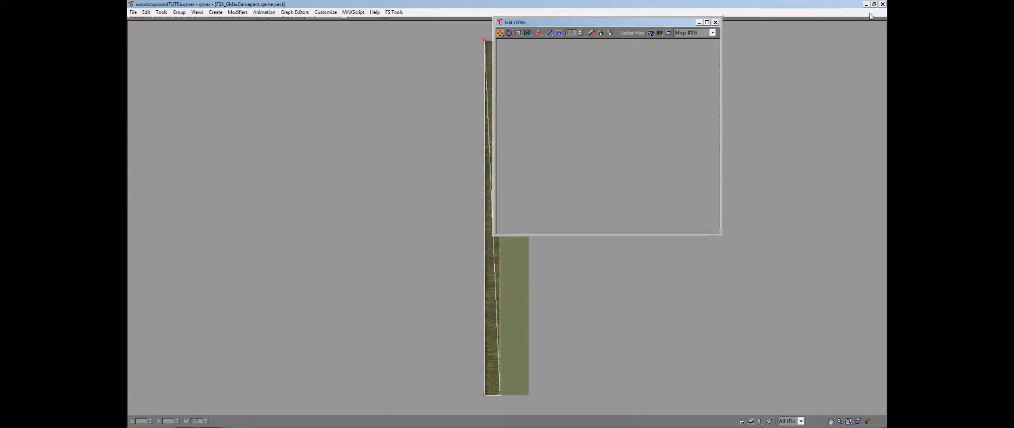
{"action": "left_click_drag", "start_coordinate": [592, 22], "coordinate": [724, 294]}
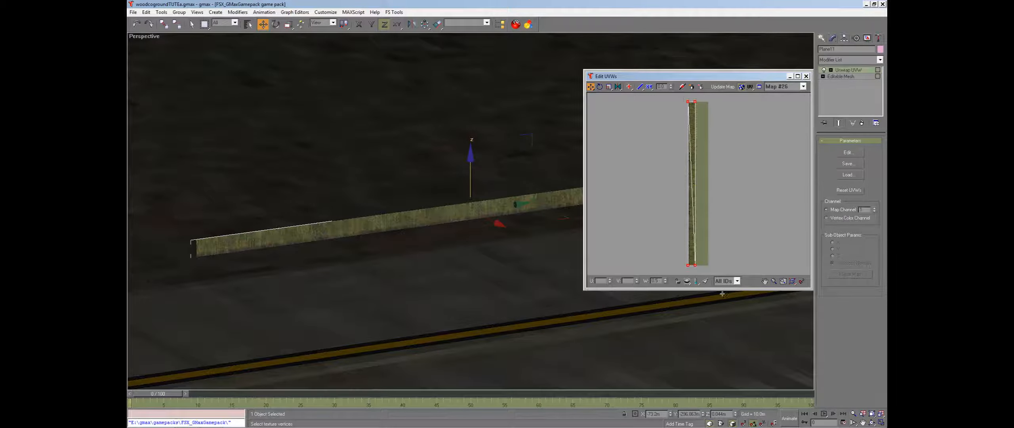
{"action": "left_click", "coordinate": [608, 86]}
{"action": "left_click_drag", "start_coordinate": [693, 266], "coordinate": [693, 243]}
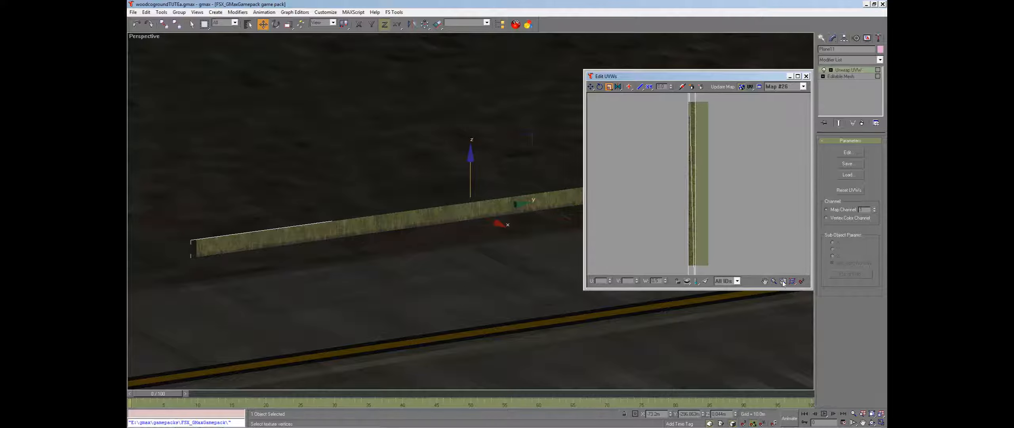
{"action": "left_click", "coordinate": [784, 280]}
{"action": "left_click_drag", "start_coordinate": [729, 98], "coordinate": [701, 266]}
{"action": "left_click", "coordinate": [591, 86]}
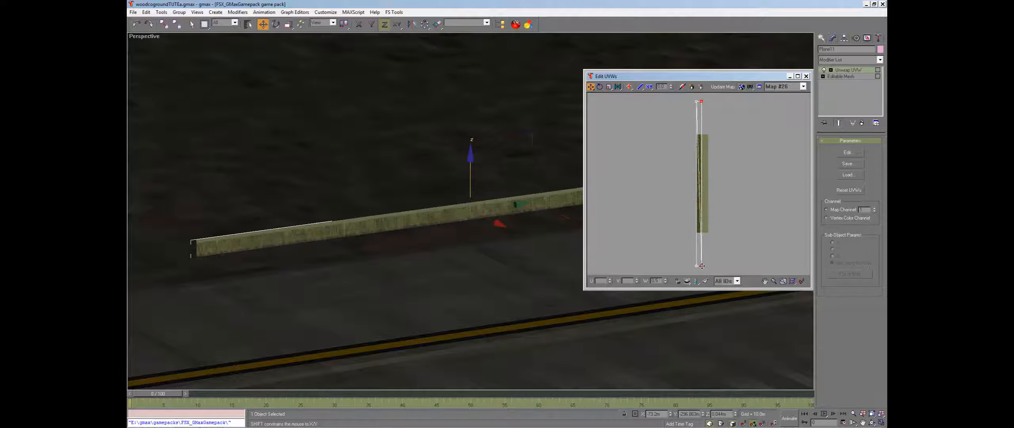
{"action": "left_click", "coordinate": [806, 76]}
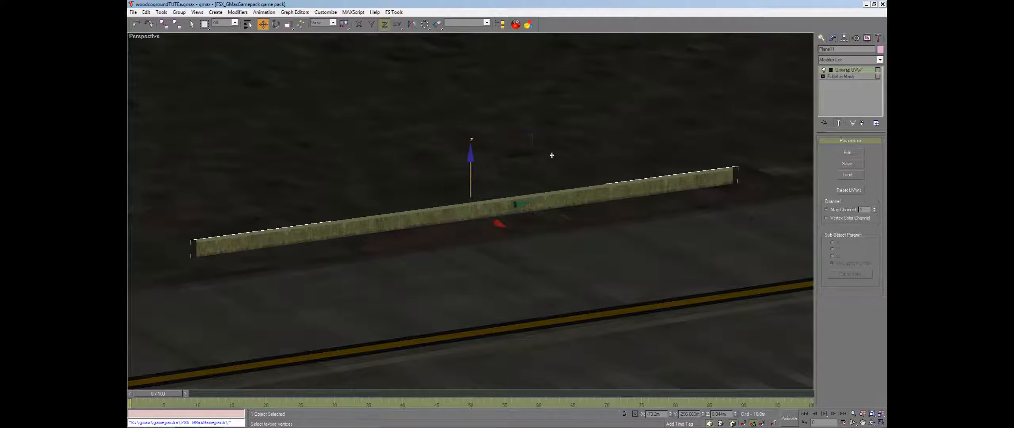
Collapse the unwrapped plane's modifier stack so only an editable mesh remains
{"action": "right_click", "coordinate": [859, 103]}
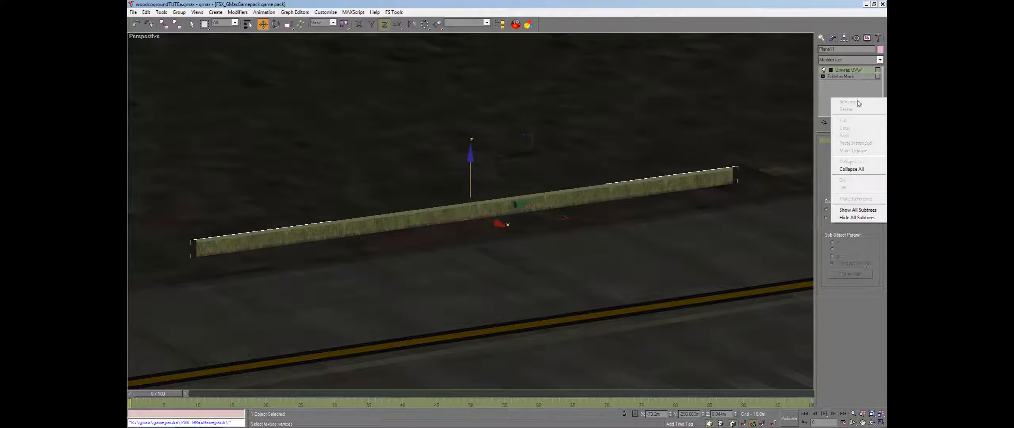
{"action": "left_click", "coordinate": [856, 169]}
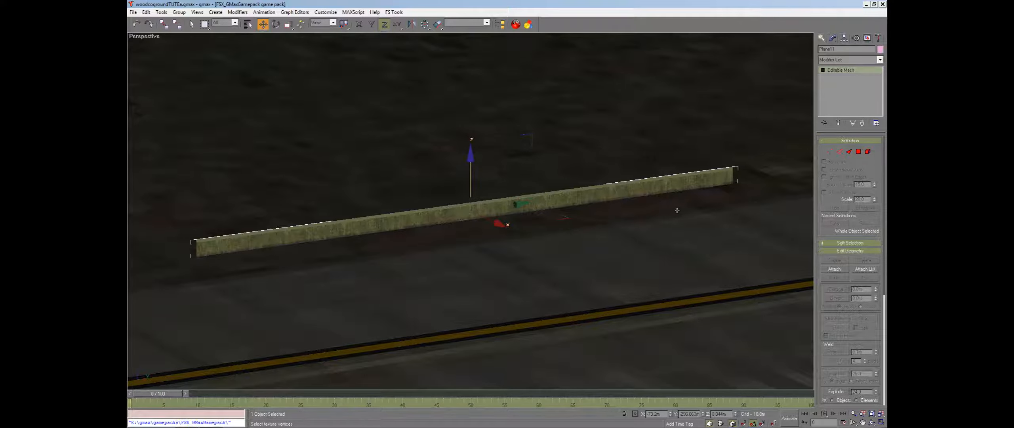
Adjust the plane's placement and orientation, then rename it grass
{"action": "left_click_drag", "start_coordinate": [486, 219], "coordinate": [565, 125]}
{"action": "key", "text": "F8"}
{"action": "scroll", "coordinate": [484, 181], "scroll_direction": "down", "scroll_amount": 5}
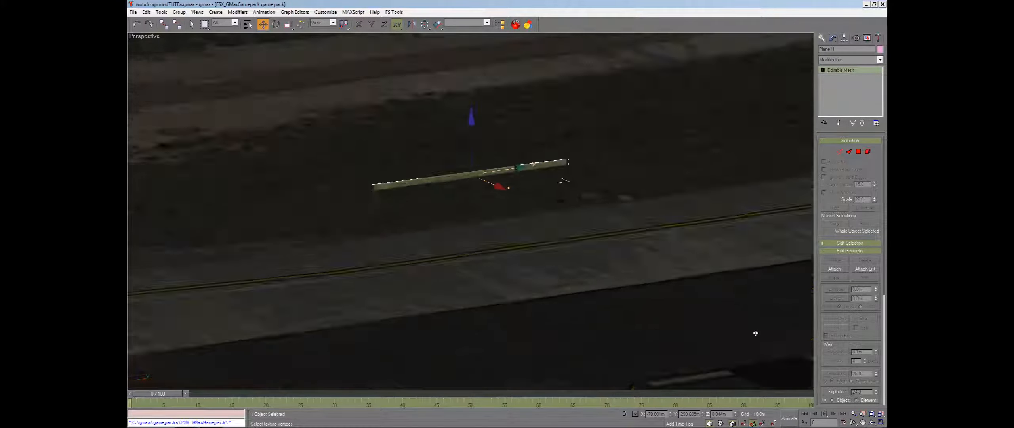
{"action": "left_click", "coordinate": [277, 26]}
{"action": "left_click_drag", "start_coordinate": [470, 164], "coordinate": [463, 143]}
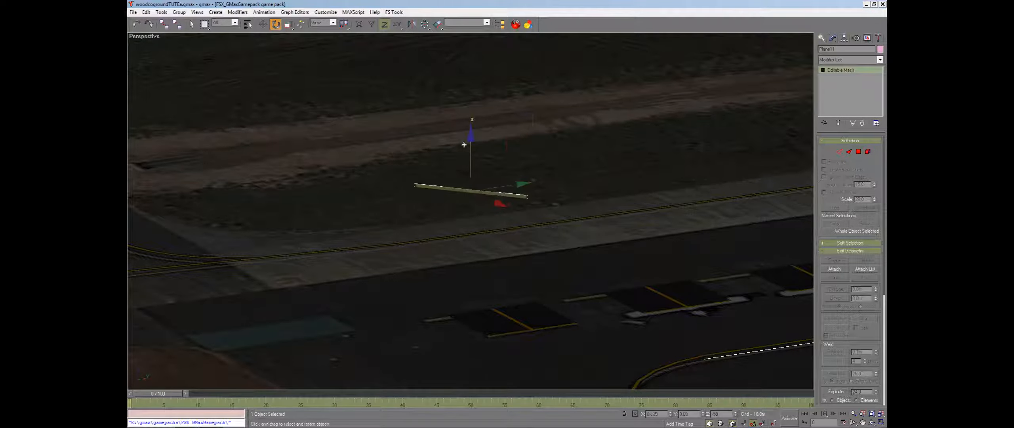
{"action": "left_click", "coordinate": [263, 25]}
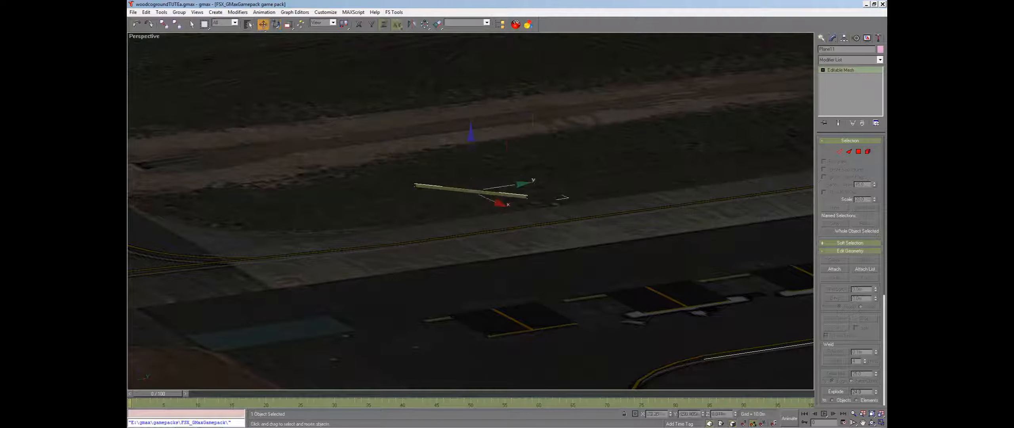
{"action": "left_click_drag", "start_coordinate": [831, 49], "coordinate": [800, 51]}
{"action": "type", "text": "fe"}
Clone the grass plane twice, placing each copy beside the previous one
{"action": "left_click_drag", "start_coordinate": [495, 193], "coordinate": [575, 164], "text": "shift"}
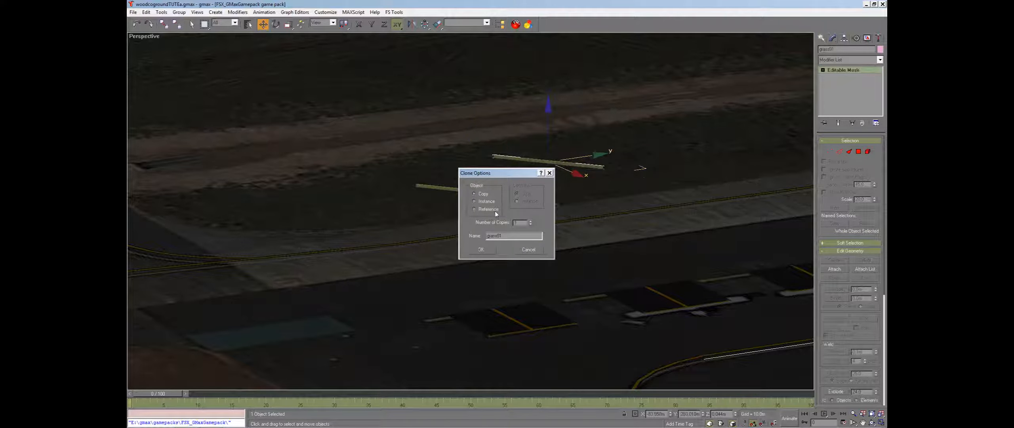
{"action": "left_click", "coordinate": [479, 250]}
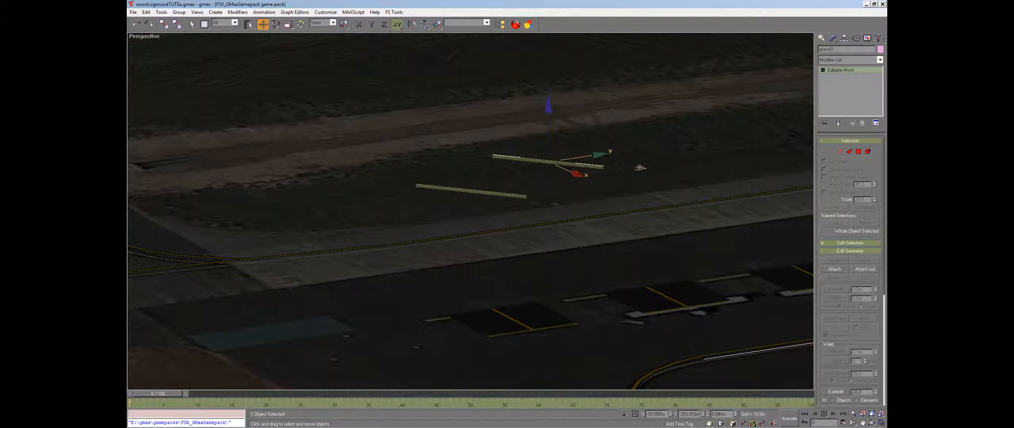
{"action": "left_click_drag", "start_coordinate": [641, 170], "coordinate": [628, 194], "text": "shift"}
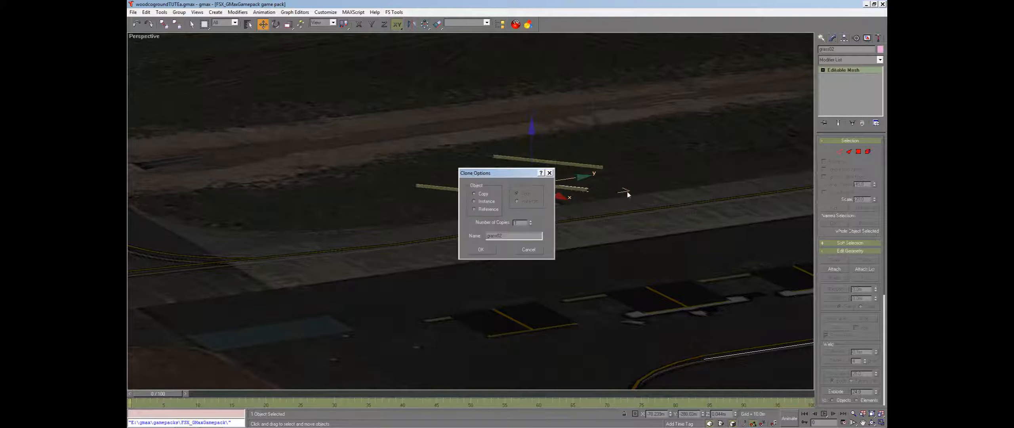
{"action": "left_click", "coordinate": [480, 251]}
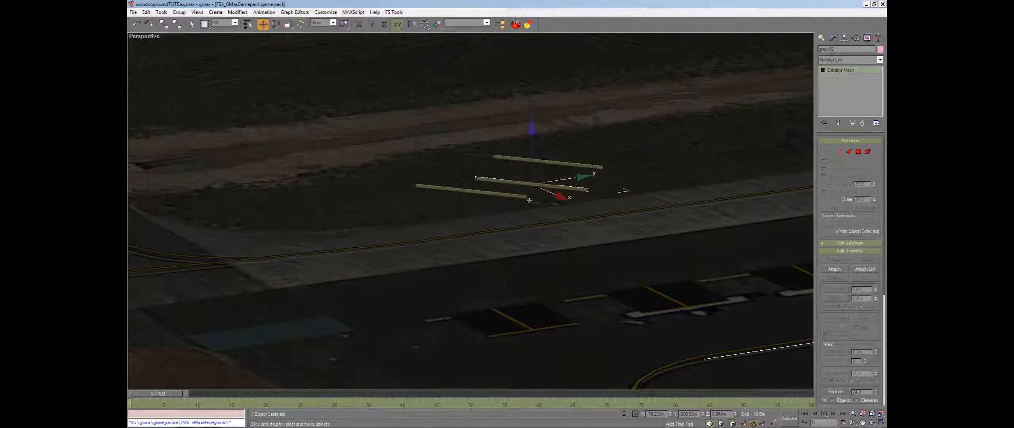
{"action": "left_click", "coordinate": [610, 116]}
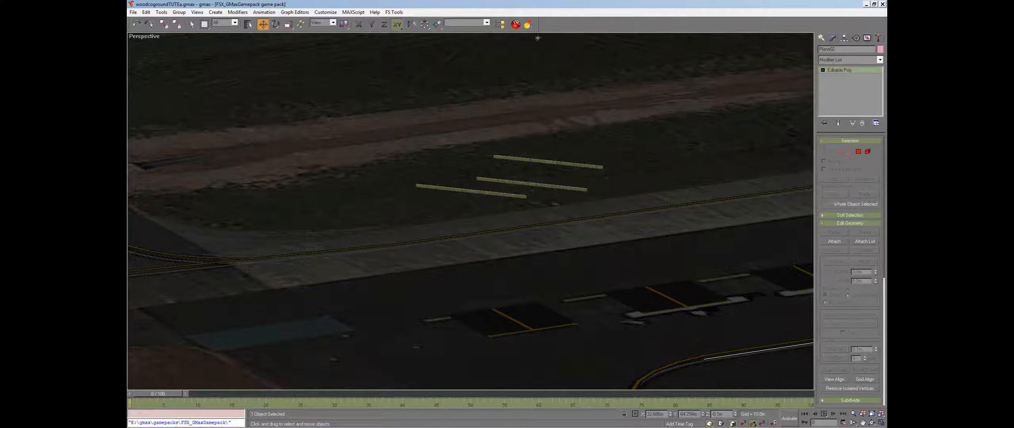
Select the grass, grass01 and grass02 planes by name
{"action": "left_click", "coordinate": [248, 24]}
{"action": "scroll", "coordinate": [511, 227], "scroll_direction": "down", "scroll_amount": 5}
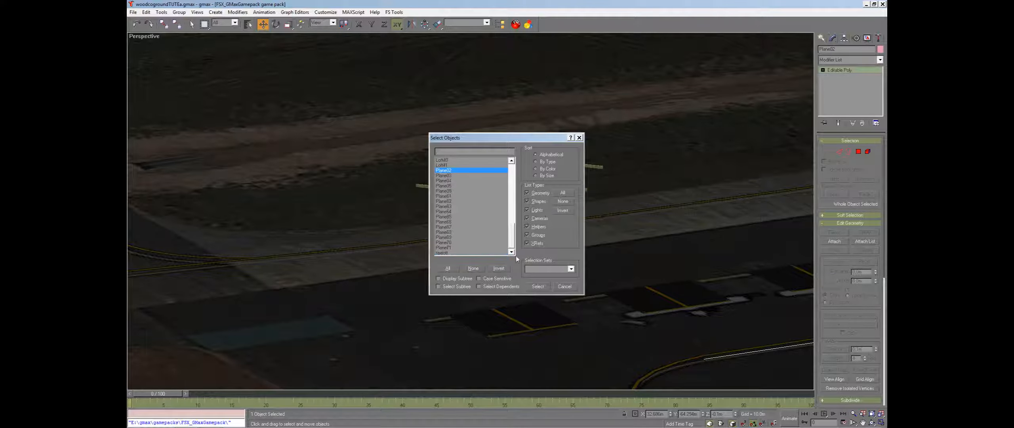
{"action": "left_click_drag", "start_coordinate": [512, 234], "coordinate": [512, 165]}
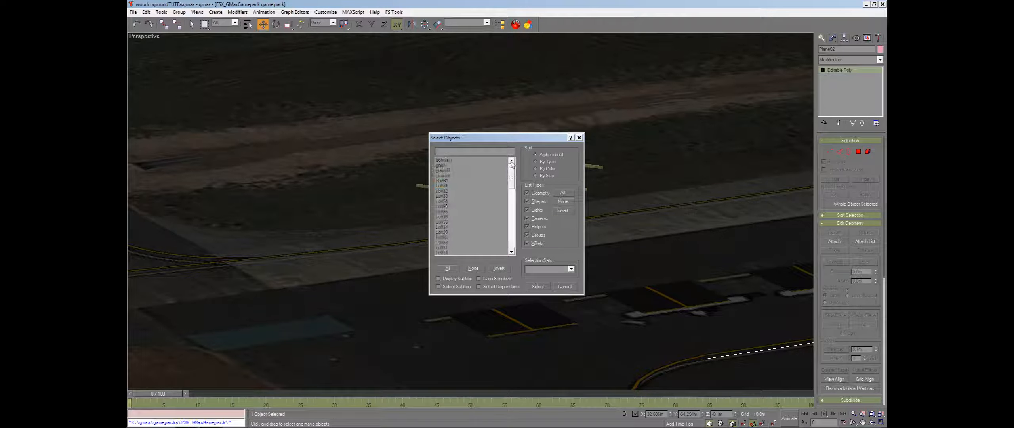
{"action": "left_click", "coordinate": [443, 166]}
{"action": "left_click", "coordinate": [443, 170], "text": "ctrl"}
{"action": "left_click", "coordinate": [444, 176], "text": "ctrl"}
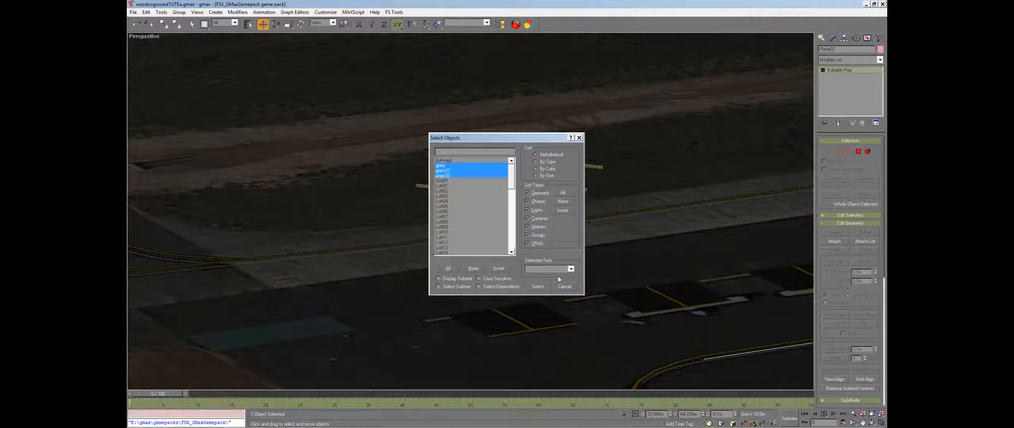
{"action": "left_click", "coordinate": [549, 286]}
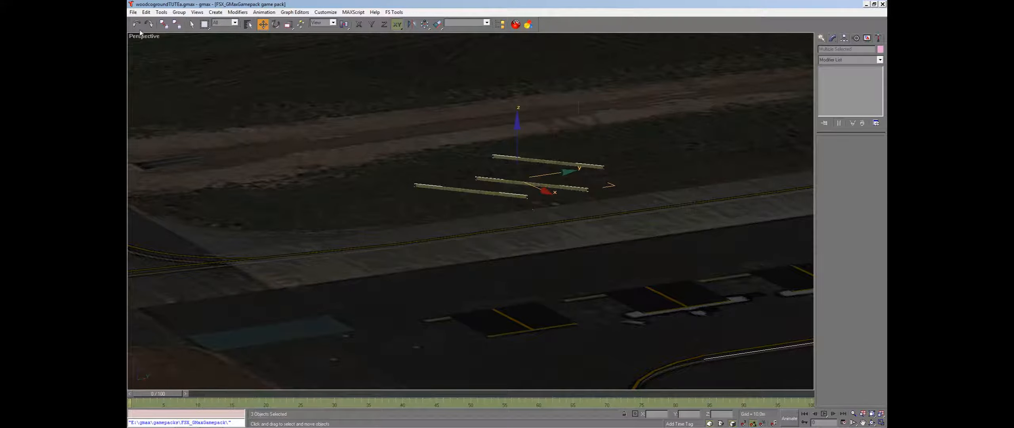
{"action": "left_click", "coordinate": [133, 12]}
{"action": "left_click", "coordinate": [151, 124]}
{"action": "left_click", "coordinate": [300, 192]}
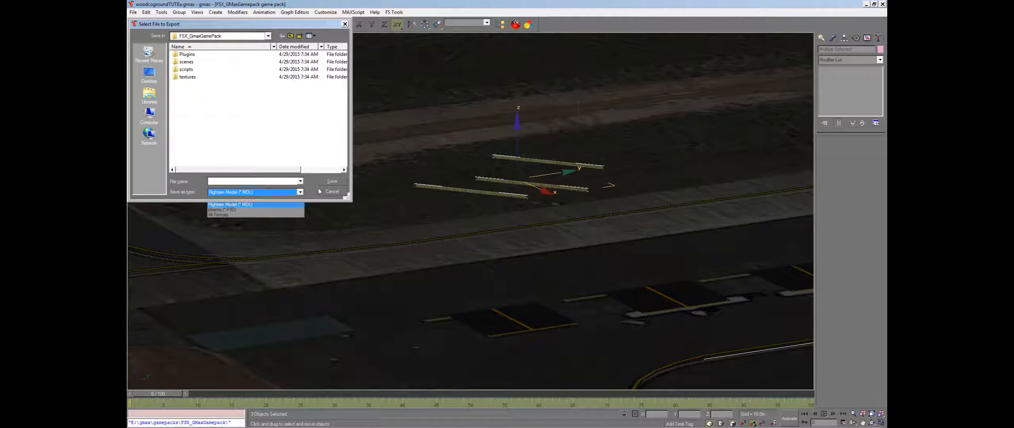
{"action": "left_click", "coordinate": [331, 192]}
{"action": "left_click", "coordinate": [336, 191]}
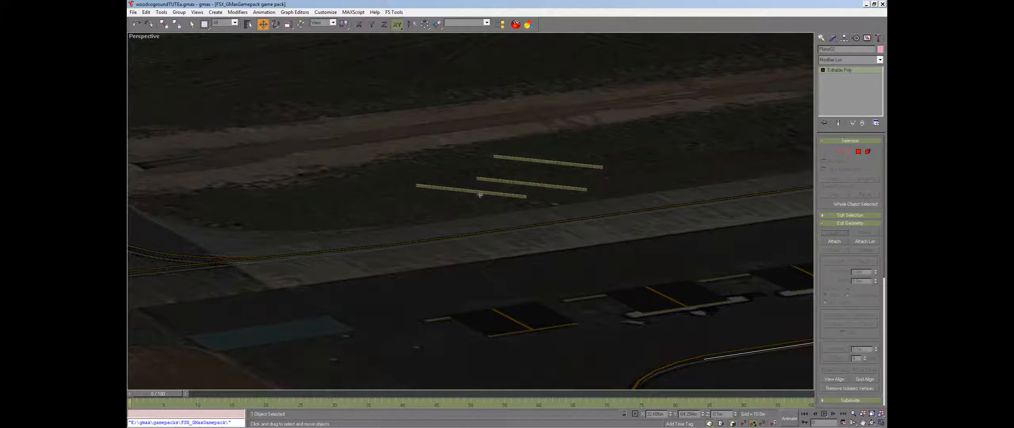
Delete the three grass planes one by one
{"action": "left_click", "coordinate": [496, 194]}
{"action": "key", "text": "Delete"}
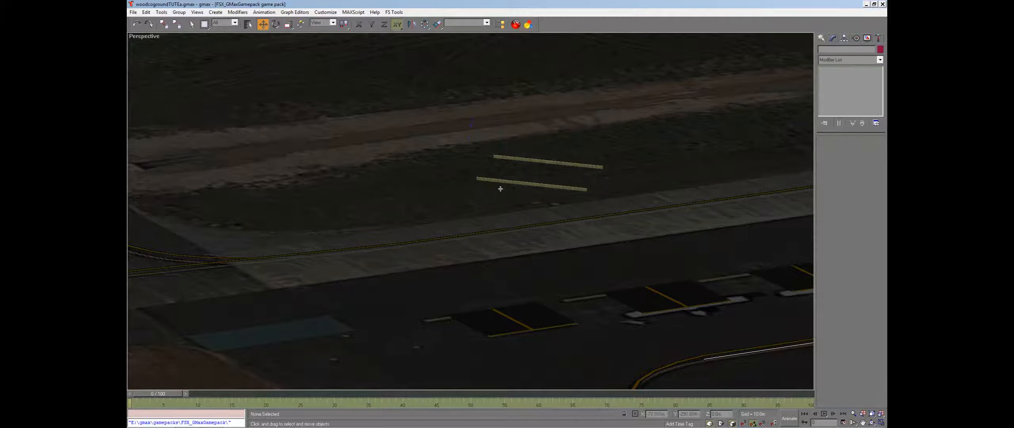
{"action": "left_click", "coordinate": [531, 184]}
{"action": "key", "text": "Delete"}
{"action": "left_click", "coordinate": [528, 160]}
{"action": "key", "text": "Delete"}
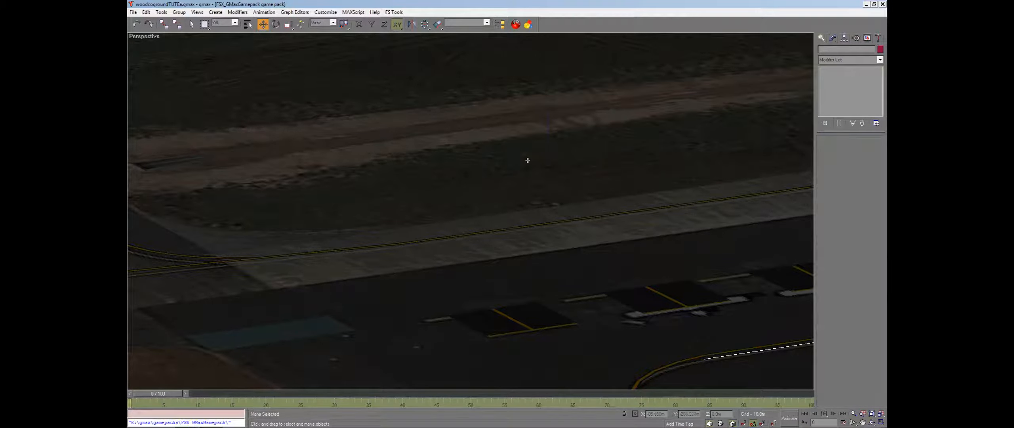
Create a new small plane on the ground next to the runway with the Plane tool
{"action": "left_click", "coordinate": [822, 38]}
{"action": "left_click", "coordinate": [840, 122]}
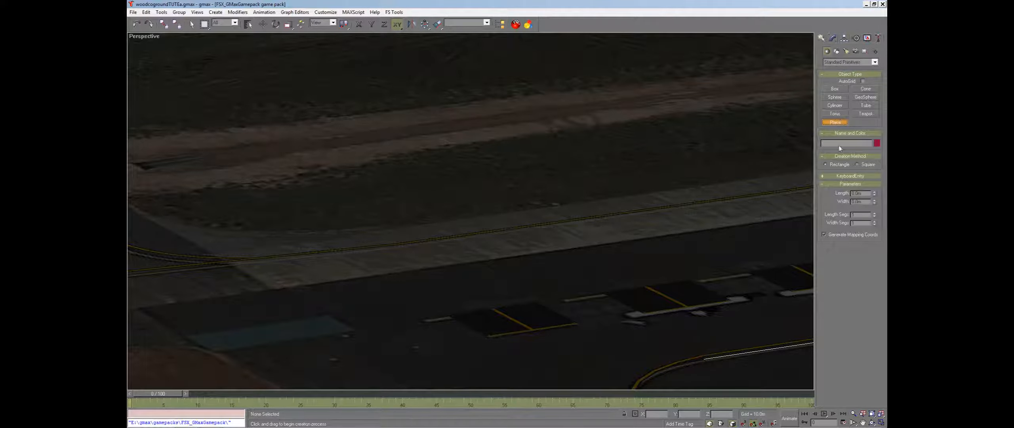
{"action": "left_click_drag", "start_coordinate": [525, 172], "coordinate": [553, 186]}
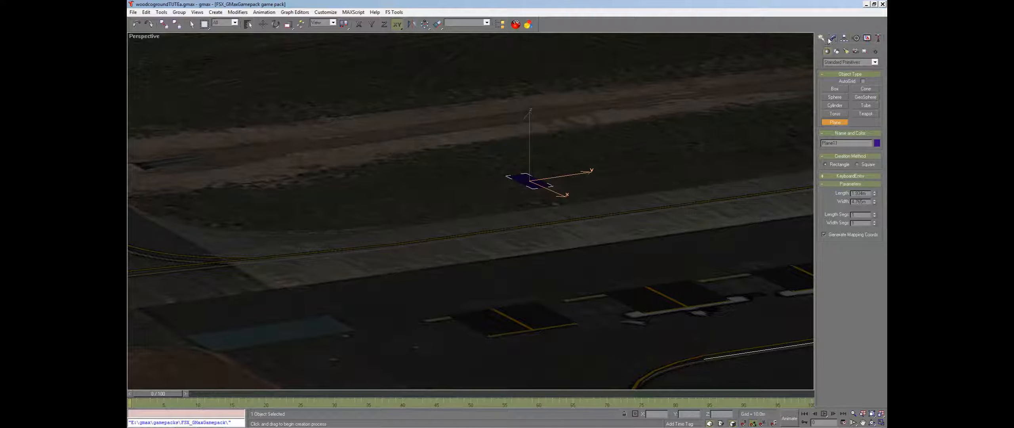
Rotate the new plane 90 degrees so it stands upright
{"action": "left_click", "coordinate": [263, 25]}
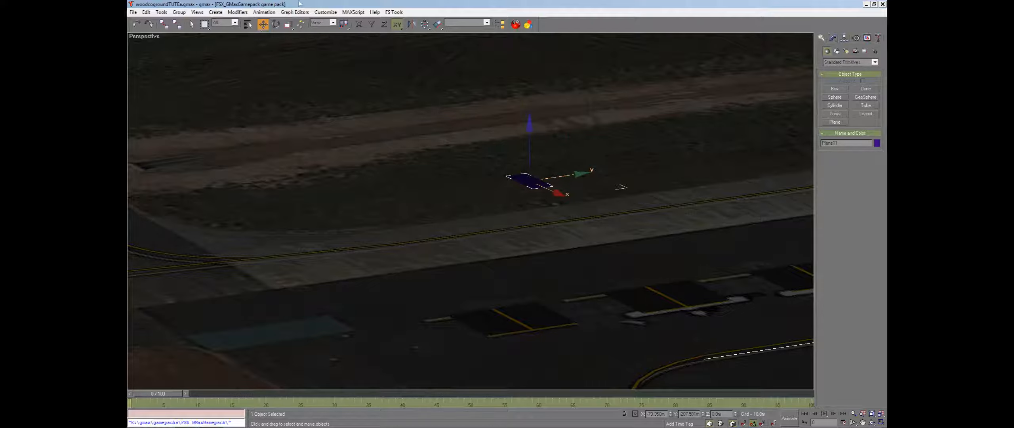
{"action": "left_click", "coordinate": [276, 24]}
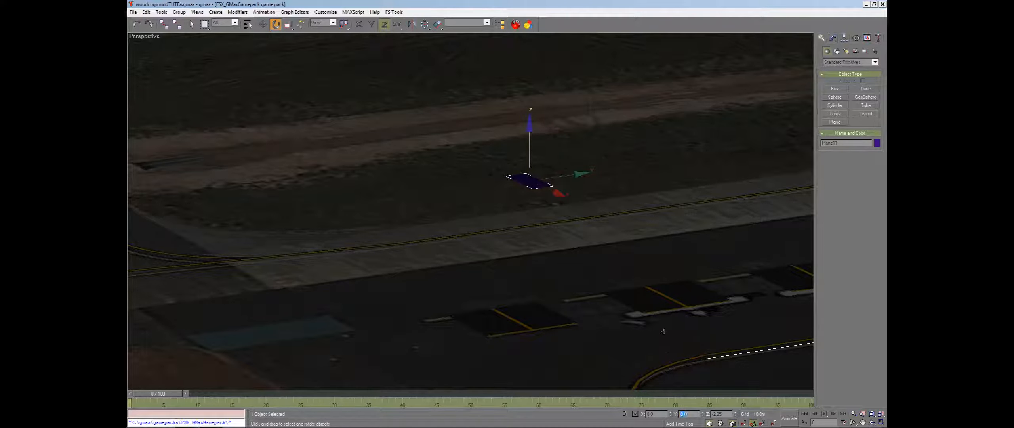
{"action": "type", "text": "90"}
{"action": "key", "text": "Tab"}
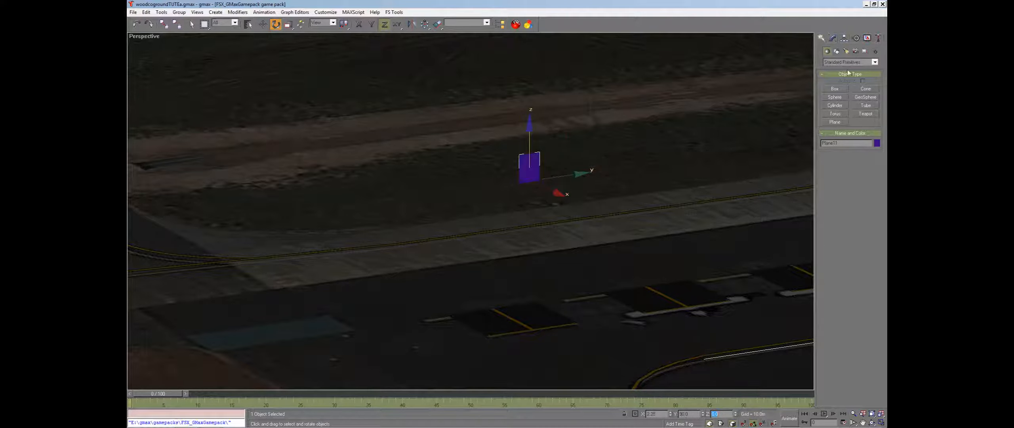
Set the upright plane's width to 0.35
{"action": "left_click", "coordinate": [834, 38]}
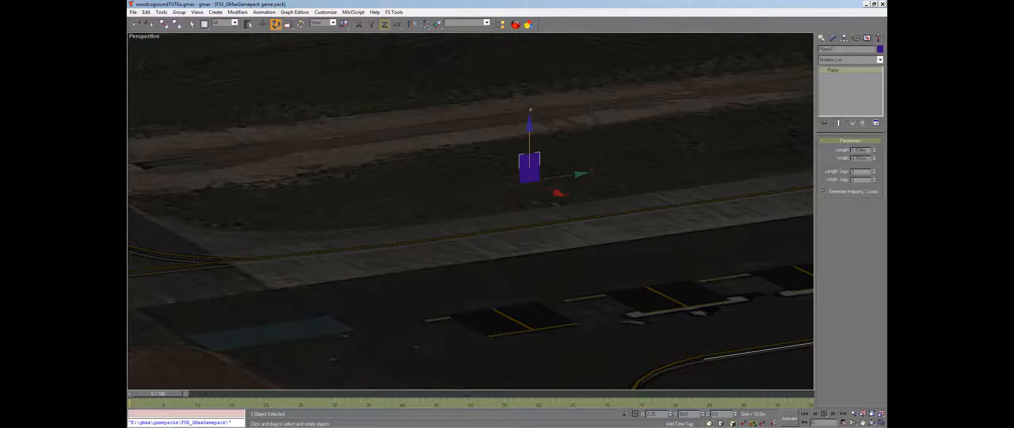
{"action": "left_click_drag", "start_coordinate": [875, 158], "coordinate": [854, 150]}
{"action": "key", "text": "BackSpace"}
{"action": "key", "text": "Tab"}
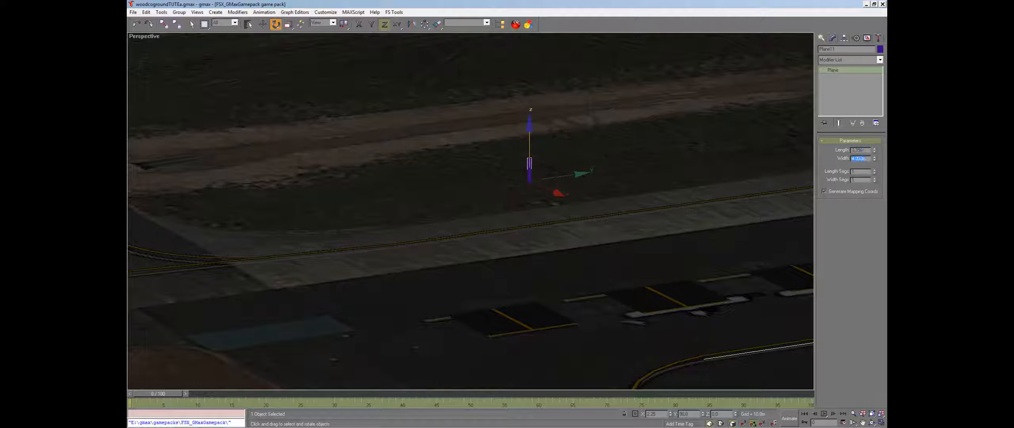
{"action": "type", "text": "0.35"}
{"action": "key", "text": "Tab"}
{"action": "key", "text": "shift+Tab"}
{"action": "key", "text": "shift+Tab"}
{"action": "left_click", "coordinate": [263, 24]}
Increase the plane's length and raise it so its bottom edge sits on the ground
{"action": "left_click", "coordinate": [864, 421]}
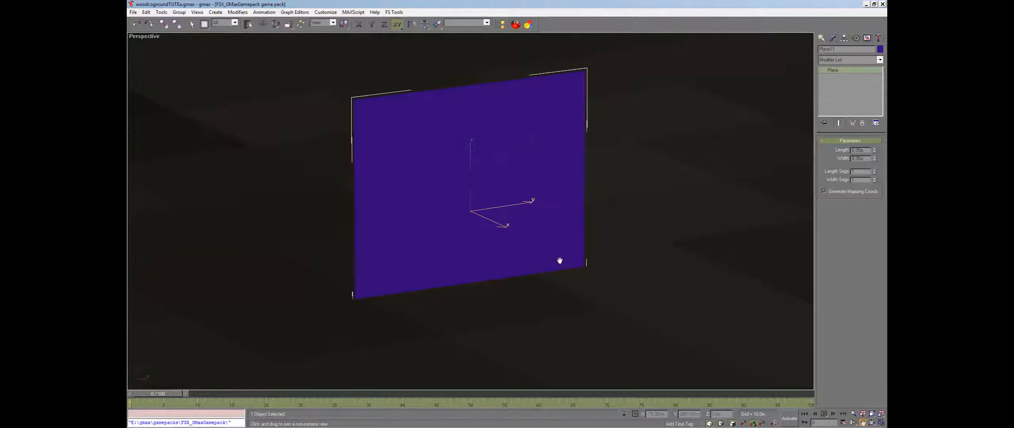
{"action": "scroll", "coordinate": [511, 220], "scroll_direction": "down", "scroll_amount": 10}
{"action": "scroll", "coordinate": [513, 221], "scroll_direction": "up", "scroll_amount": 6}
{"action": "right_click", "coordinate": [513, 221]}
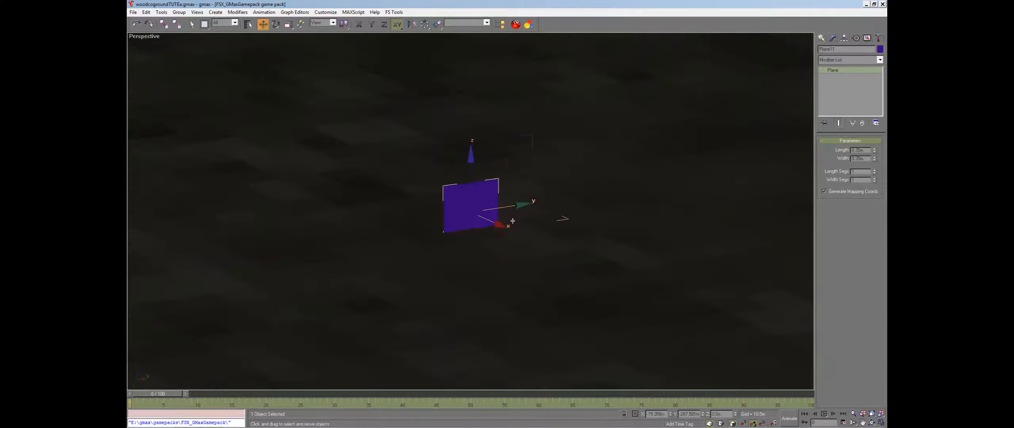
{"action": "left_click_drag", "start_coordinate": [471, 171], "coordinate": [472, 158]}
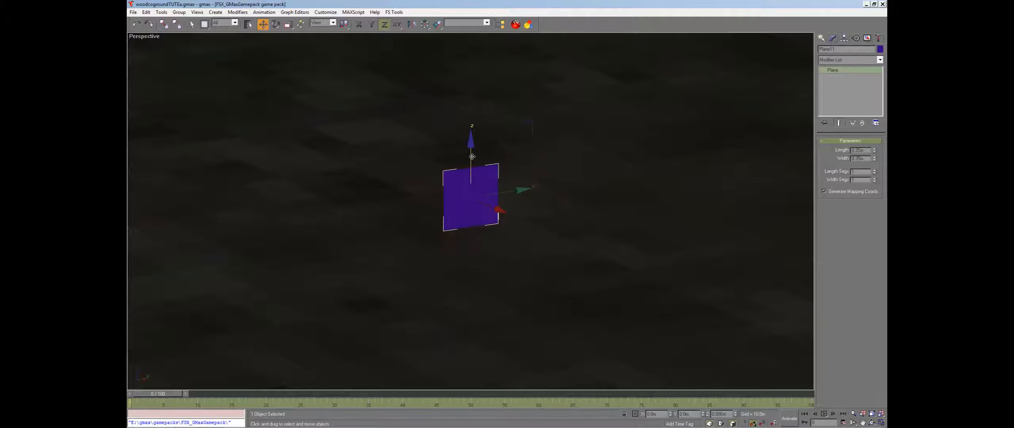
{"action": "left_click_drag", "start_coordinate": [874, 158], "coordinate": [874, 152]}
{"action": "left_click_drag", "start_coordinate": [472, 148], "coordinate": [472, 138]}
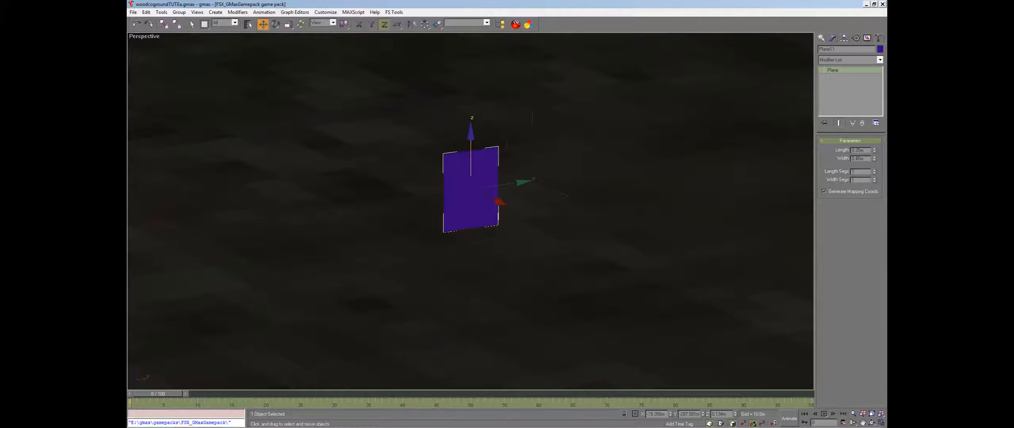
{"action": "left_click_drag", "start_coordinate": [874, 151], "coordinate": [874, 155]}
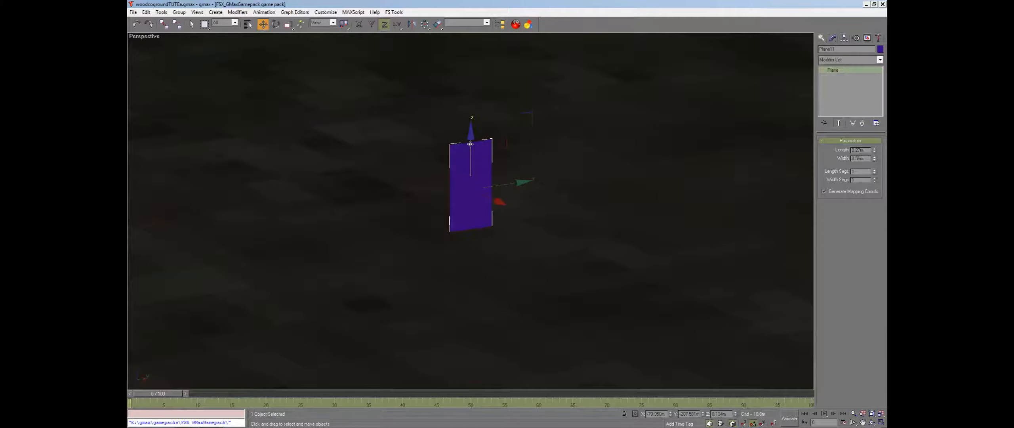
{"action": "left_click_drag", "start_coordinate": [471, 143], "coordinate": [471, 134]}
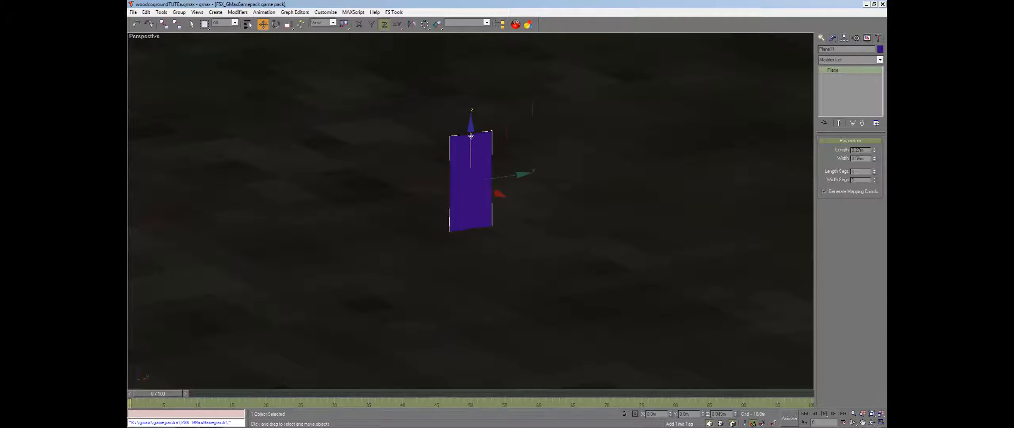
Create a new Standard material in the Material Editor
{"action": "left_click", "coordinate": [872, 413]}
{"action": "left_click", "coordinate": [872, 423]}
{"action": "left_click_drag", "start_coordinate": [437, 210], "coordinate": [409, 297]}
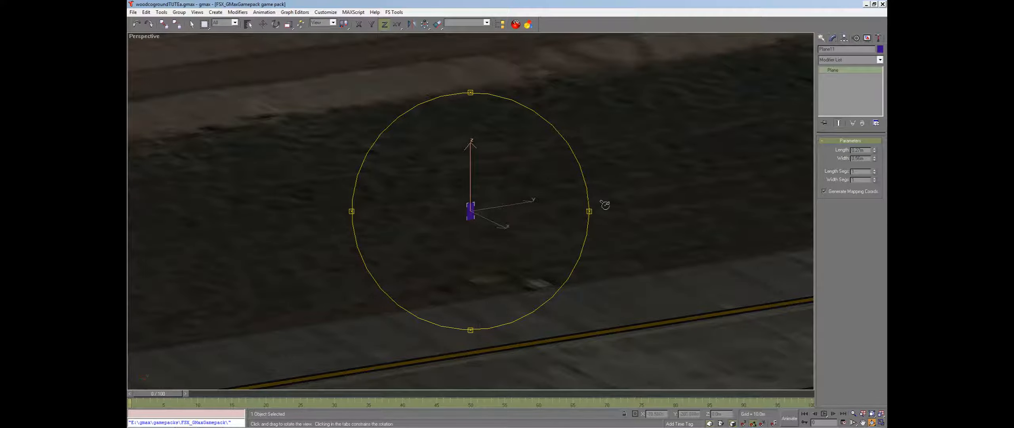
{"action": "mouse_move", "coordinate": [476, 219]}
{"action": "left_mouse_down"}
{"action": "mouse_move", "coordinate": [487, 229]}
{"action": "mouse_move", "coordinate": [478, 223]}
{"action": "left_mouse_up"}
{"action": "right_click", "coordinate": [477, 222]}
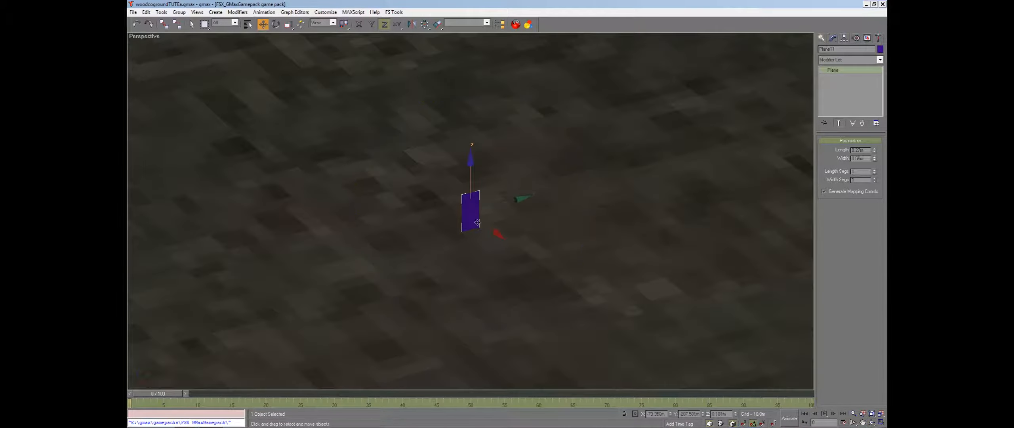
{"action": "left_click", "coordinate": [276, 24]}
{"action": "key", "text": "w"}
{"action": "left_click", "coordinate": [516, 24]}
{"action": "left_click", "coordinate": [660, 99]}
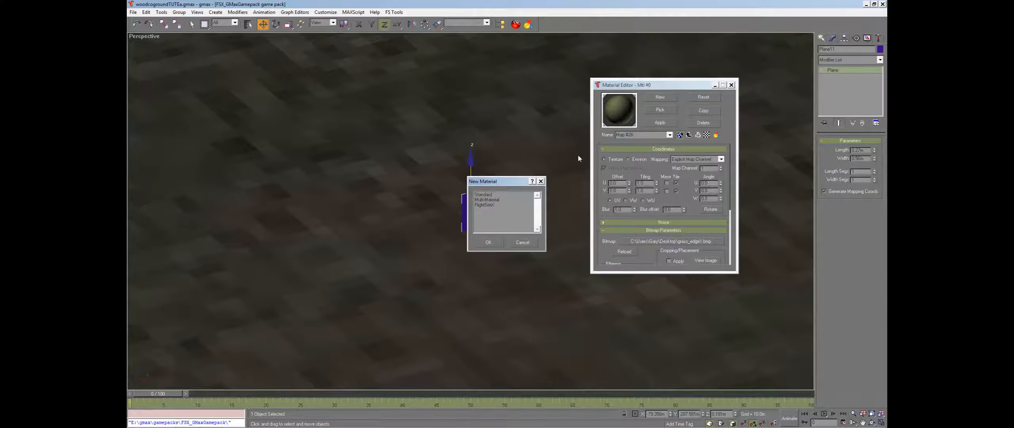
{"action": "left_click", "coordinate": [485, 195]}
{"action": "double_click", "coordinate": [486, 195]}
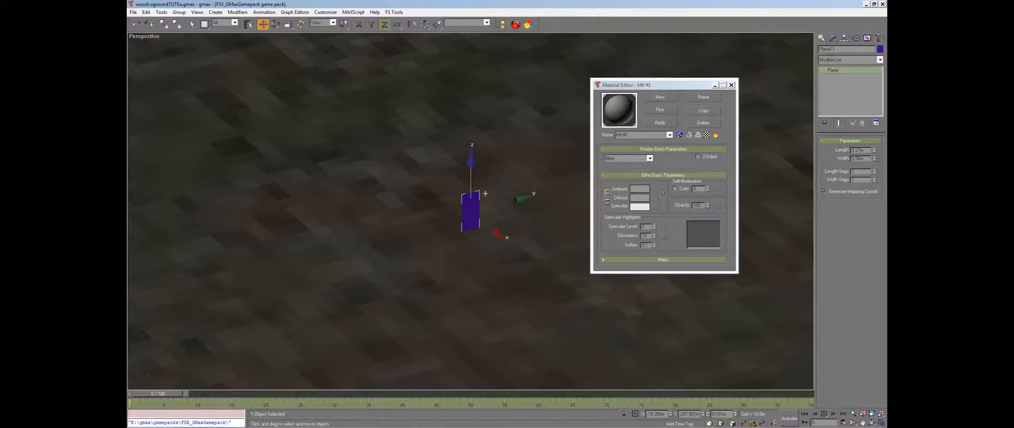
Assign the JDS_objects_1.bmp bitmap as the material's diffuse map and show it in the viewport
{"action": "left_click", "coordinate": [656, 199]}
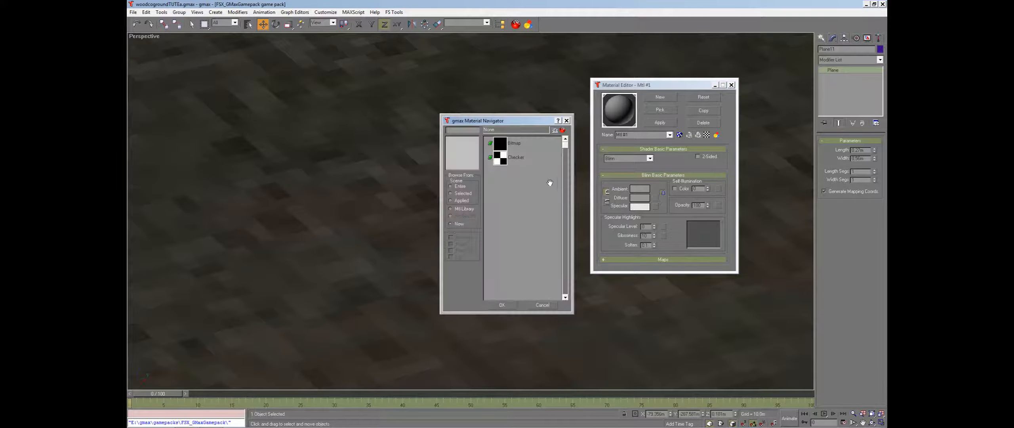
{"action": "double_click", "coordinate": [498, 143]}
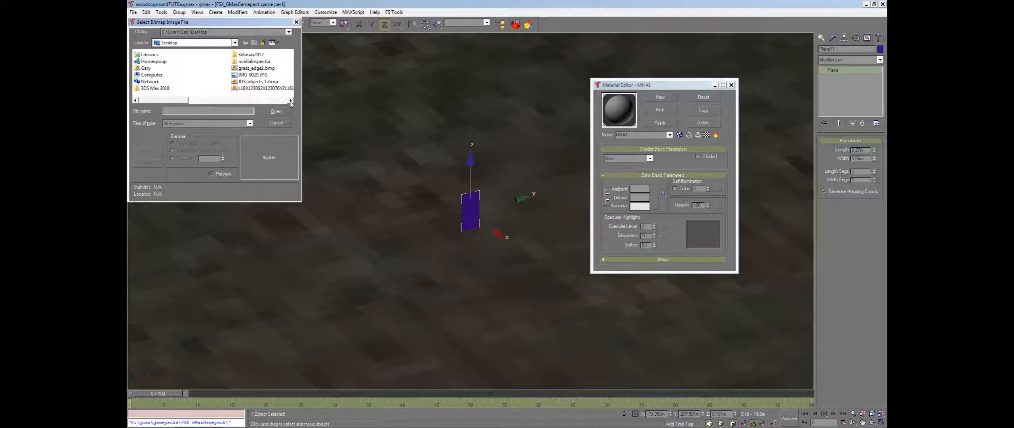
{"action": "left_click", "coordinate": [271, 82]}
{"action": "left_click", "coordinate": [276, 110]}
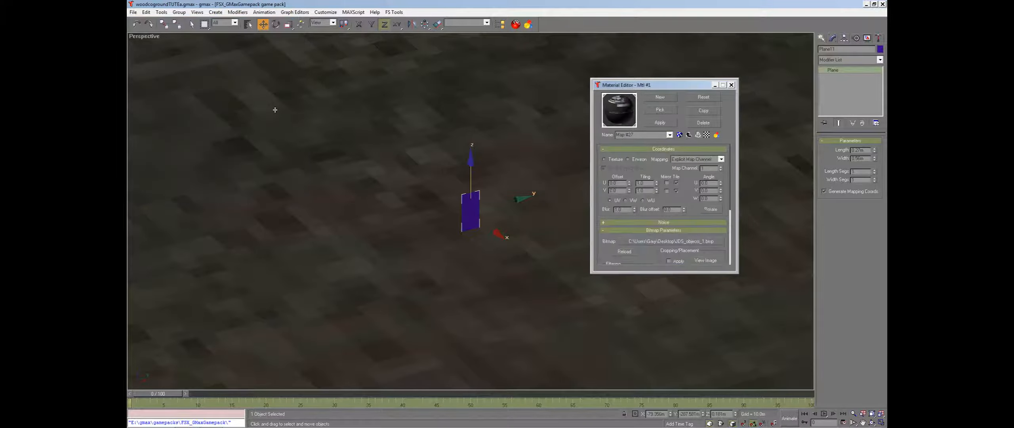
{"action": "left_click", "coordinate": [679, 134]}
{"action": "left_click", "coordinate": [731, 84]}
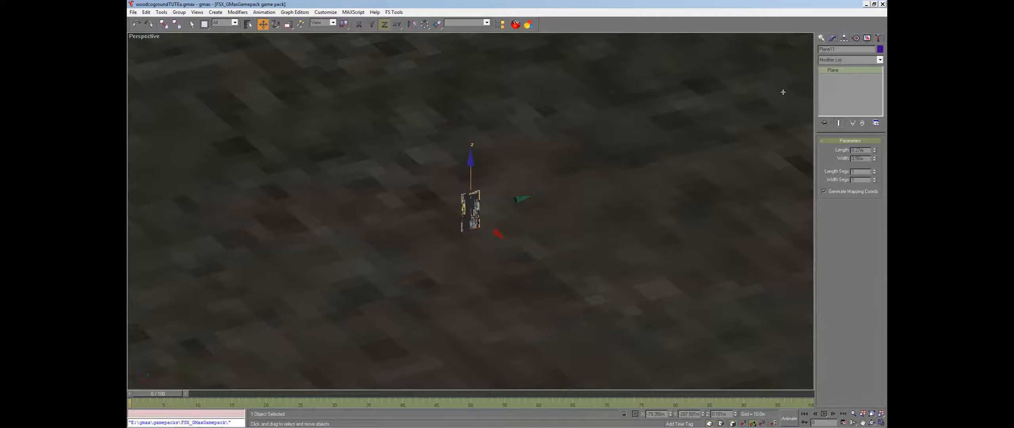
Convert the plane to an editable mesh and add an Unwrap UVW modifier
{"action": "left_click", "coordinate": [835, 62]}
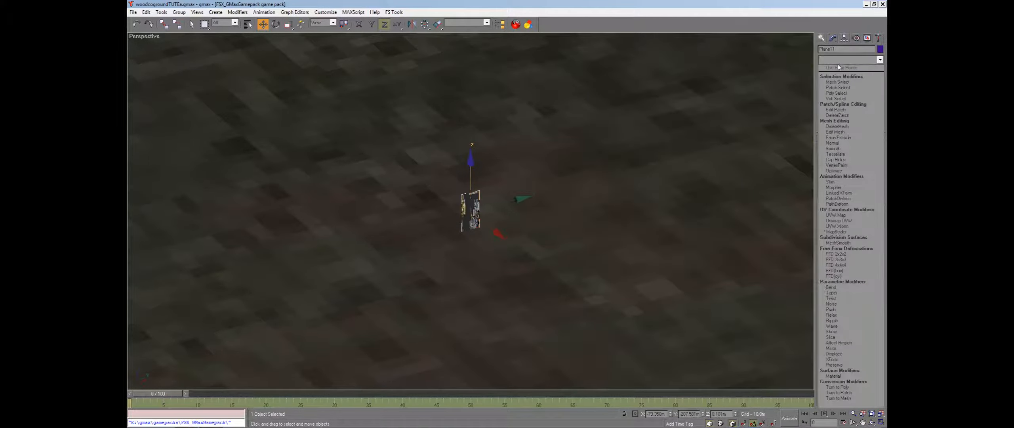
{"action": "left_click", "coordinate": [848, 210]}
{"action": "right_click", "coordinate": [848, 94]}
{"action": "left_click", "coordinate": [852, 165]}
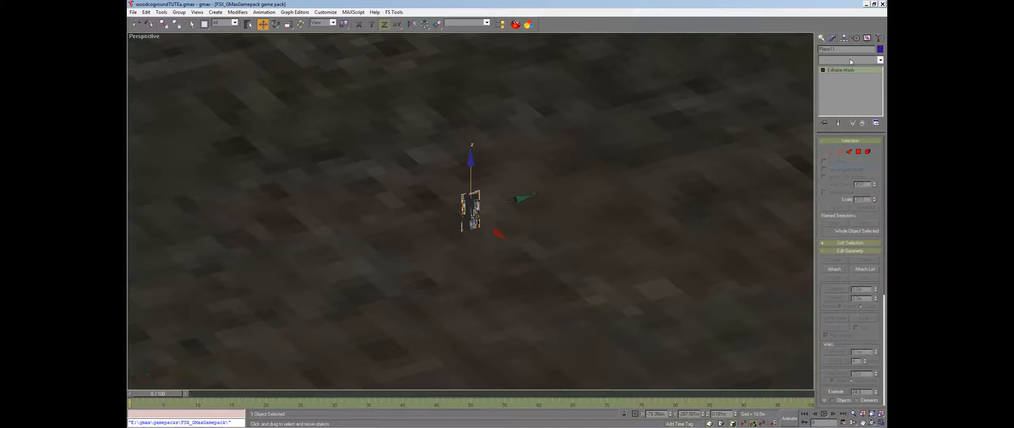
{"action": "left_click", "coordinate": [851, 59]}
{"action": "left_click", "coordinate": [832, 221]}
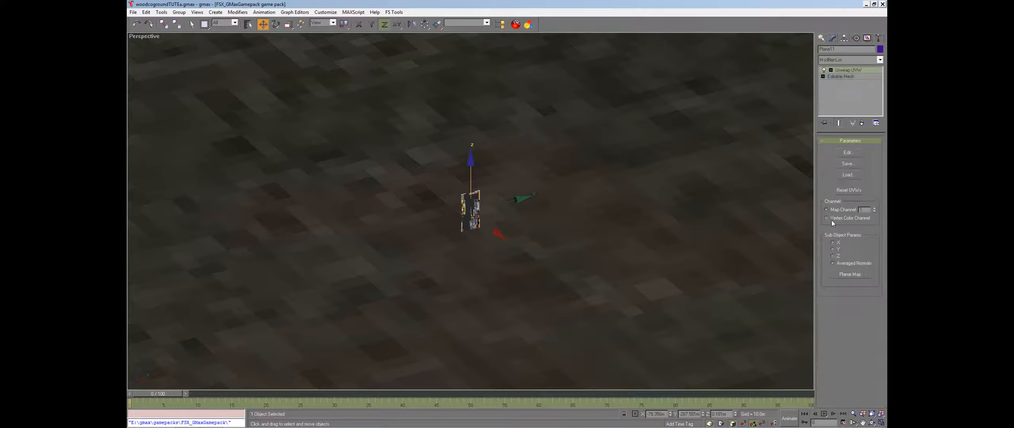
Open the UV editor, move the plane's UVs onto the lamp area of the texture and mirror them horizontally
{"action": "left_click", "coordinate": [847, 154]}
{"action": "left_click_drag", "start_coordinate": [557, 114], "coordinate": [726, 88]}
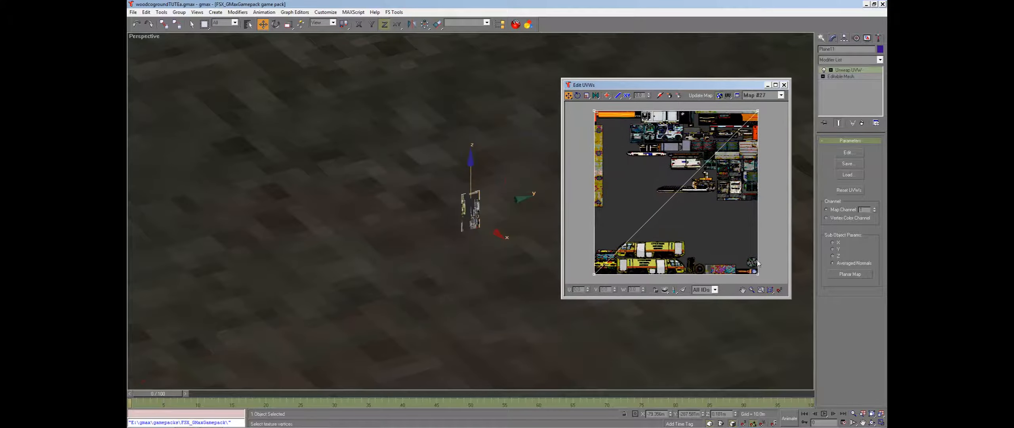
{"action": "left_click_drag", "start_coordinate": [654, 122], "coordinate": [759, 271]}
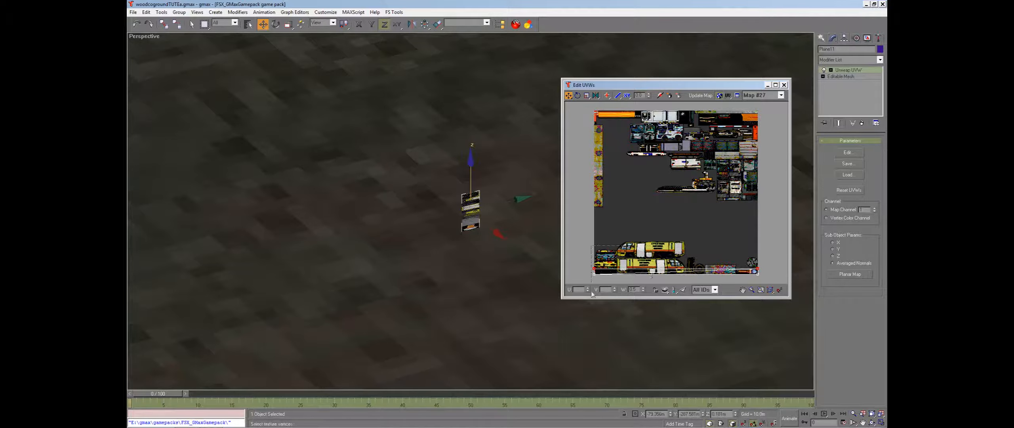
{"action": "left_click_drag", "start_coordinate": [588, 281], "coordinate": [763, 281]}
{"action": "left_click", "coordinate": [595, 96]}
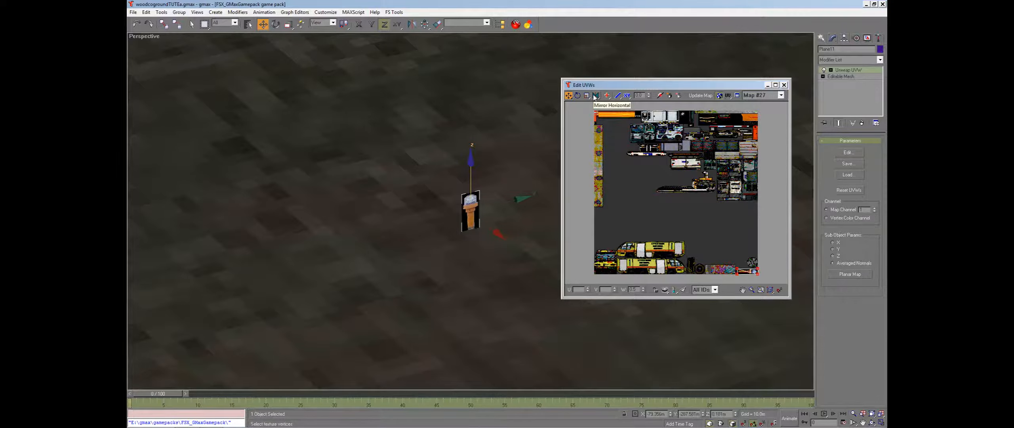
{"action": "left_click", "coordinate": [769, 290]}
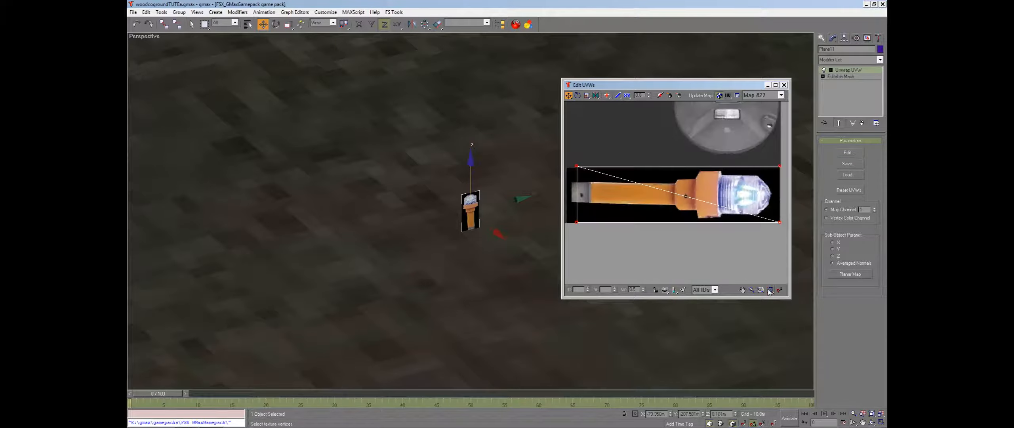
Adjust the UV corners so they frame the lamp image exactly
{"action": "left_click_drag", "start_coordinate": [590, 152], "coordinate": [570, 223]}
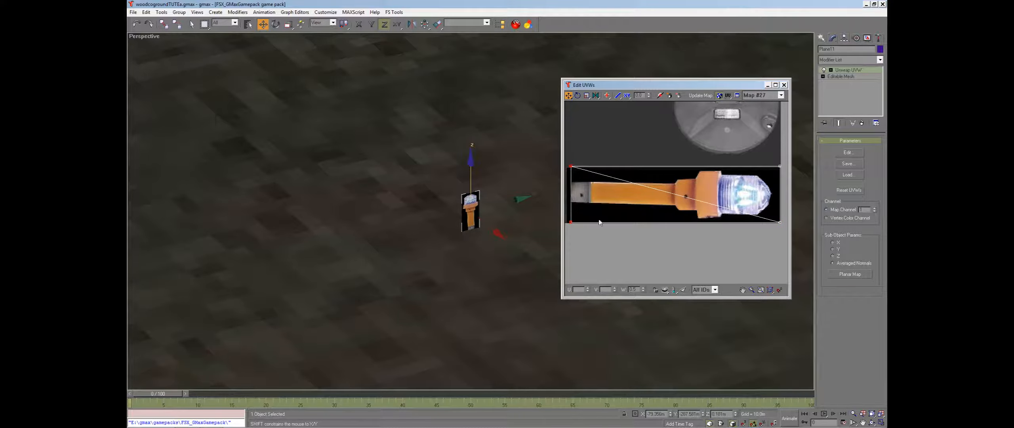
{"action": "left_click_drag", "start_coordinate": [759, 148], "coordinate": [779, 223]}
{"action": "left_click_drag", "start_coordinate": [785, 155], "coordinate": [569, 169]}
{"action": "left_click_drag", "start_coordinate": [567, 233], "coordinate": [779, 220]}
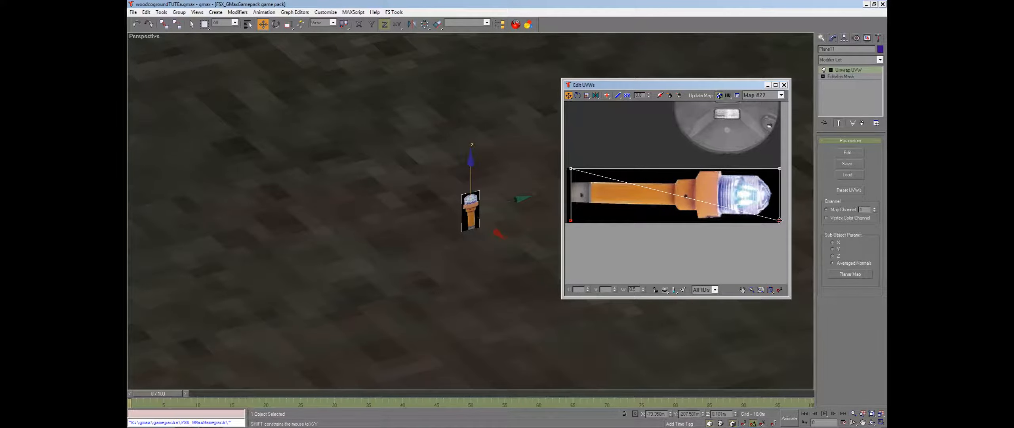
{"action": "mouse_move", "coordinate": [779, 220]}
{"action": "left_mouse_down"}
{"action": "mouse_move", "coordinate": [778, 244]}
{"action": "mouse_move", "coordinate": [779, 222]}
{"action": "left_mouse_up"}
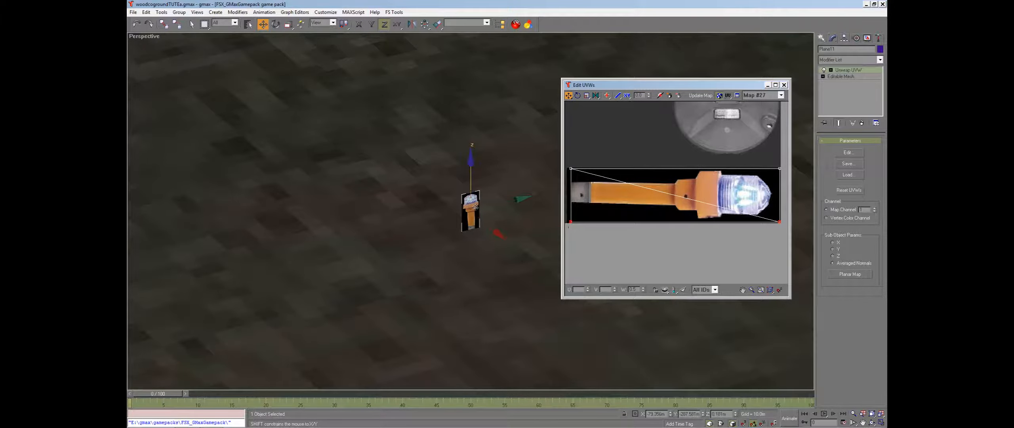
{"action": "left_click", "coordinate": [784, 85]}
Collapse the modifier stack back into an editable mesh
{"action": "right_click", "coordinate": [832, 100]}
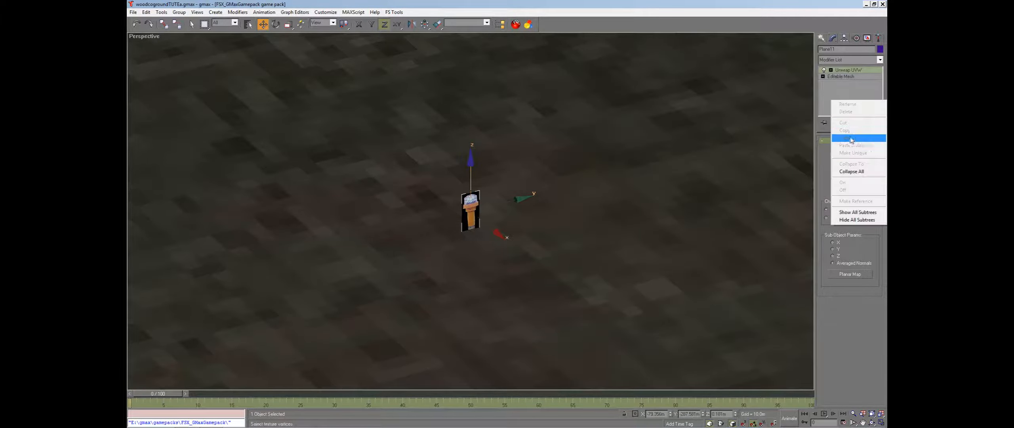
{"action": "left_click", "coordinate": [851, 171]}
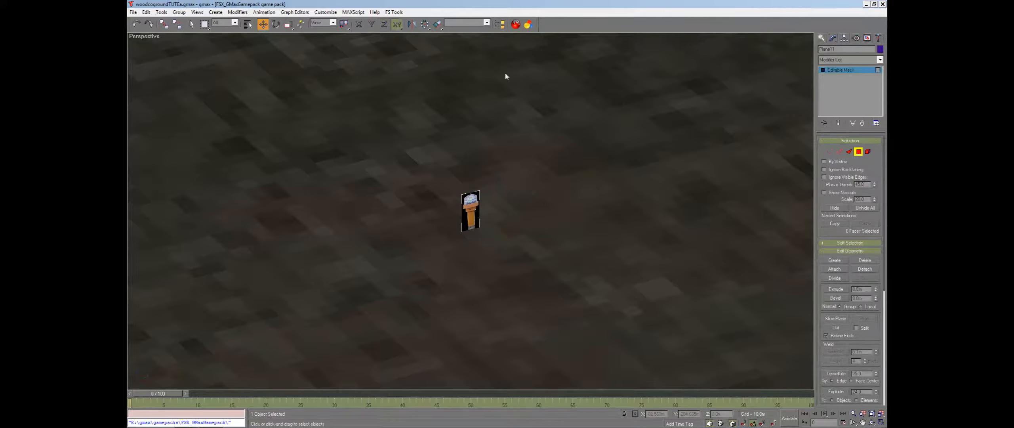
{"action": "key", "text": "r"}
{"action": "left_click", "coordinate": [859, 152]}
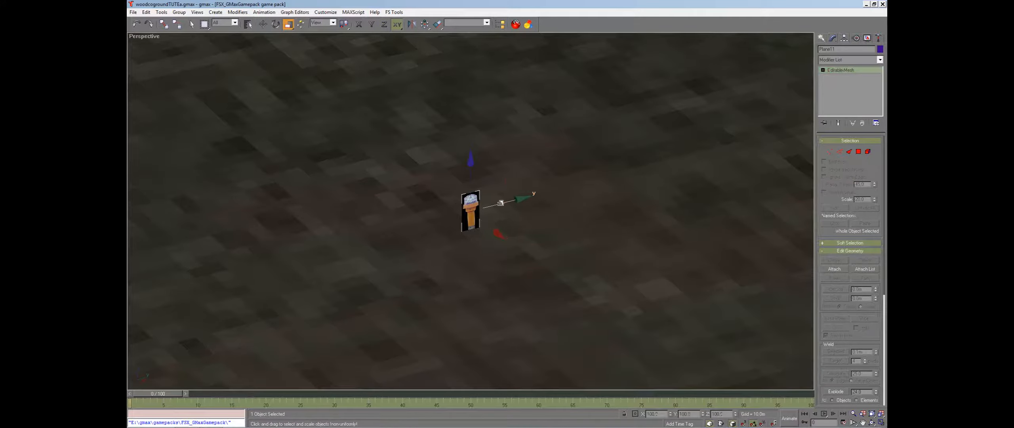
Scale the plane narrower to match the proportions of the lamp image
{"action": "key", "text": "F6"}
{"action": "left_click_drag", "start_coordinate": [505, 203], "coordinate": [500, 225]}
{"action": "key", "text": "F12"}
{"action": "key", "text": "F12"}
{"action": "left_click_drag", "start_coordinate": [500, 203], "coordinate": [498, 224]}
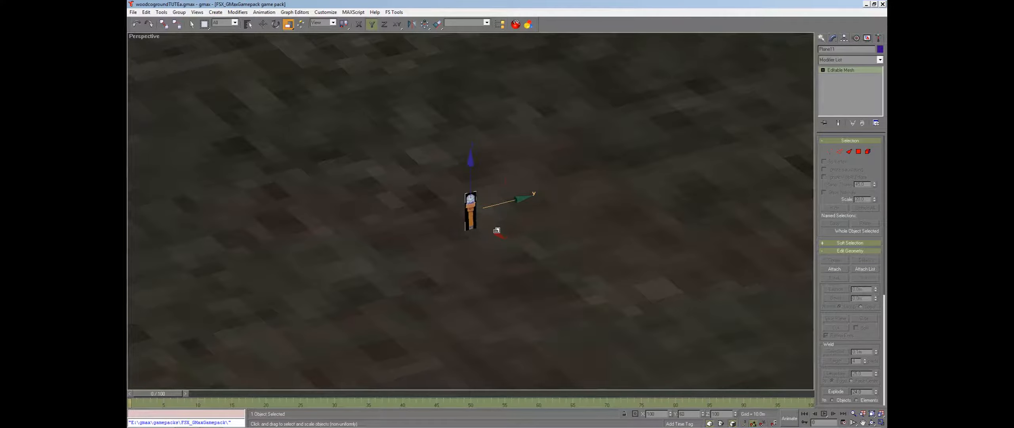
{"action": "key", "text": "w"}
{"action": "key", "text": "F7"}
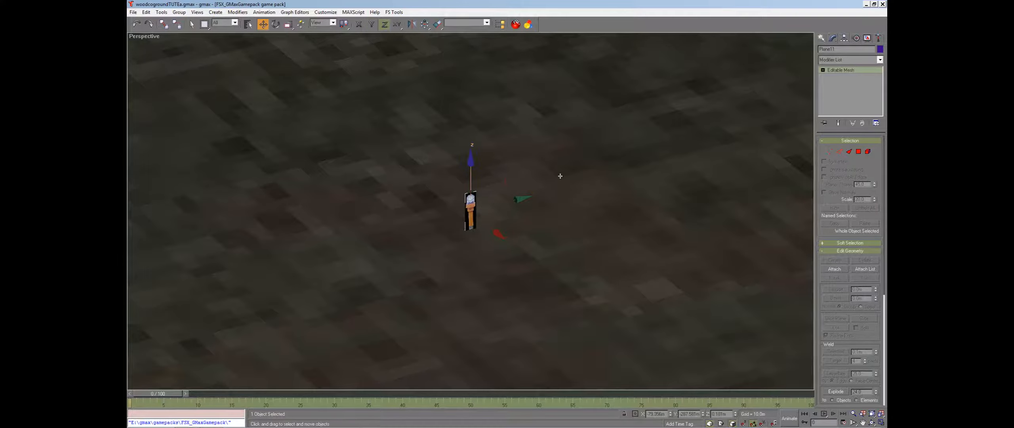
Clone the plane as a copy rotated about its vertical axis so the two planes cross
{"action": "left_click", "coordinate": [872, 414]}
{"action": "left_click", "coordinate": [871, 422]}
{"action": "left_click_drag", "start_coordinate": [527, 276], "coordinate": [488, 254]}
{"action": "scroll", "coordinate": [488, 252], "scroll_direction": "down", "scroll_amount": 5}
{"action": "scroll", "coordinate": [482, 252], "scroll_direction": "up", "scroll_amount": 2}
{"action": "key", "text": "w"}
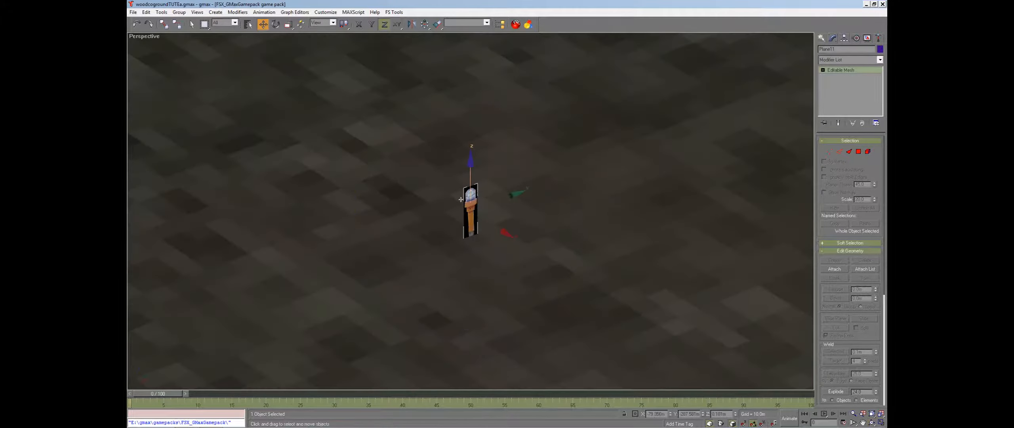
{"action": "left_click", "coordinate": [273, 26]}
{"action": "left_click_drag", "start_coordinate": [470, 176], "coordinate": [459, 141], "text": "shift"}
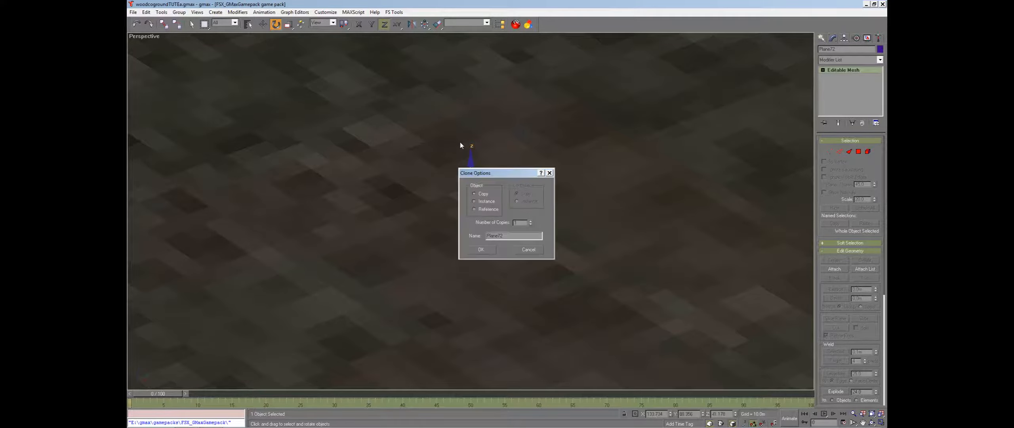
{"action": "left_click", "coordinate": [478, 249]}
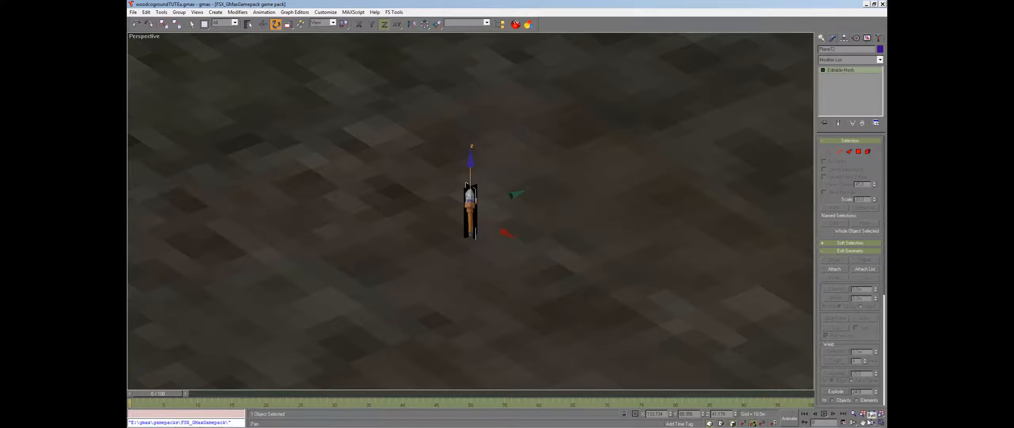
Make the lamp material 2-Sided
{"action": "left_click", "coordinate": [872, 413]}
{"action": "left_click", "coordinate": [872, 422]}
{"action": "mouse_move", "coordinate": [494, 243]}
{"action": "left_mouse_down"}
{"action": "mouse_move", "coordinate": [508, 244]}
{"action": "mouse_move", "coordinate": [511, 228]}
{"action": "mouse_move", "coordinate": [539, 229]}
{"action": "mouse_move", "coordinate": [507, 233]}
{"action": "mouse_move", "coordinate": [494, 255]}
{"action": "left_mouse_up"}
{"action": "right_click", "coordinate": [494, 256]}
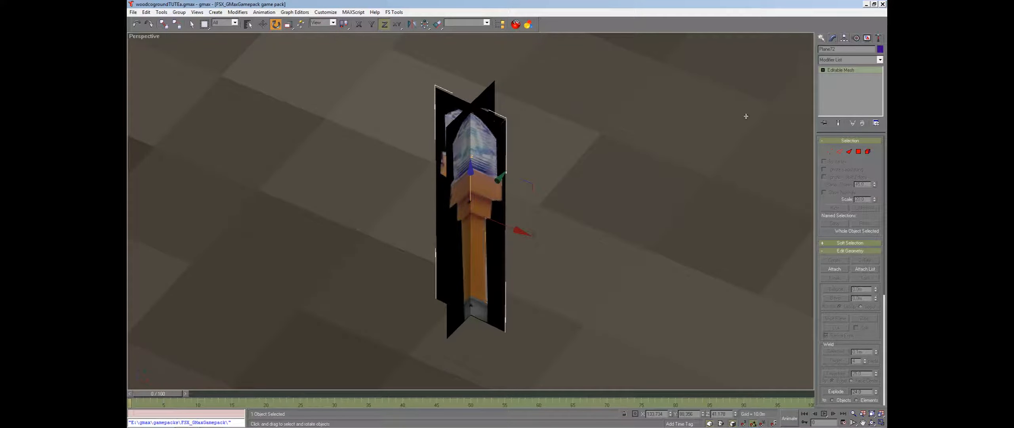
{"action": "left_click", "coordinate": [528, 25]}
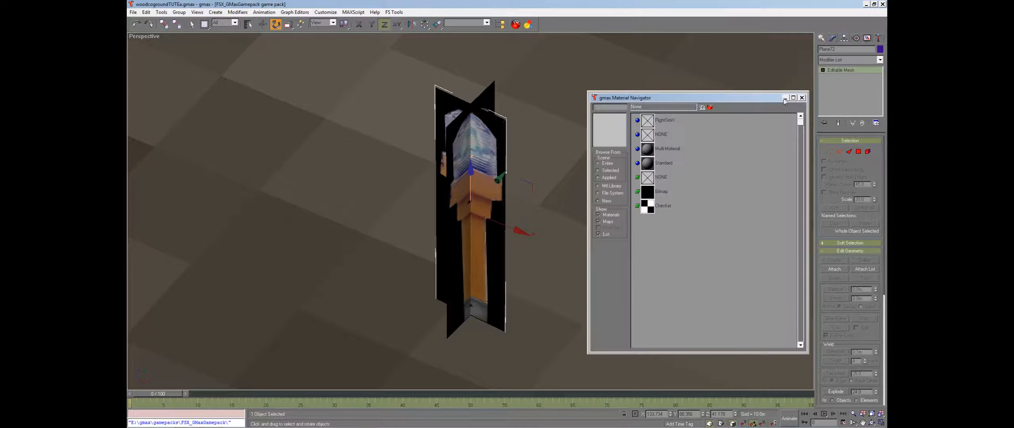
{"action": "left_click", "coordinate": [804, 97]}
{"action": "left_click", "coordinate": [516, 24]}
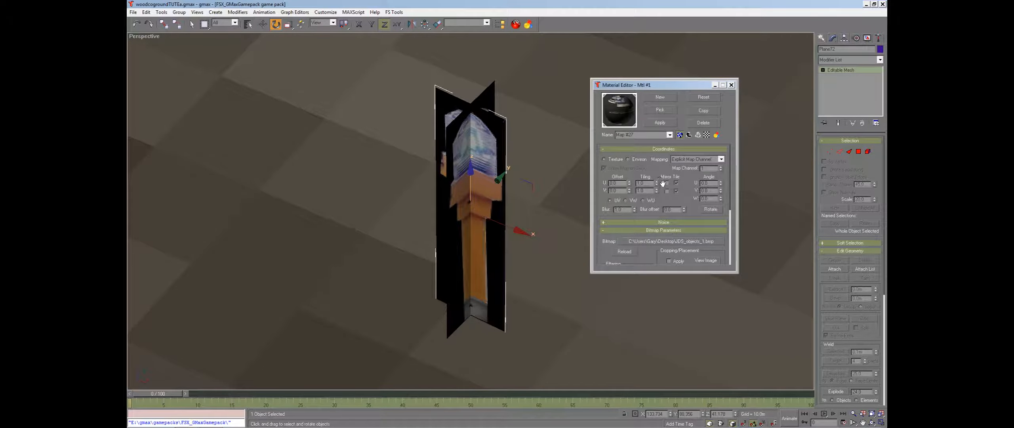
{"action": "left_click_drag", "start_coordinate": [689, 197], "coordinate": [692, 154]}
{"action": "left_click_drag", "start_coordinate": [650, 226], "coordinate": [634, 249]}
{"action": "left_click", "coordinate": [689, 135]}
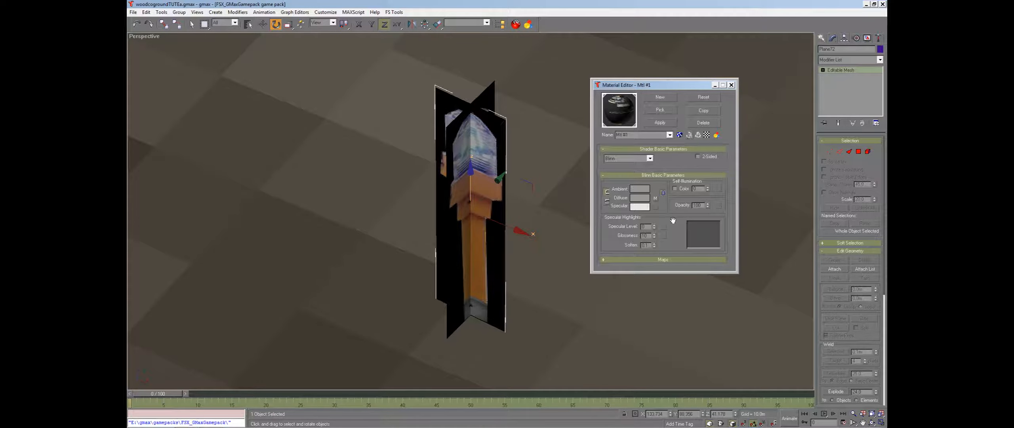
{"action": "left_click", "coordinate": [699, 157]}
{"action": "left_click", "coordinate": [731, 85]}
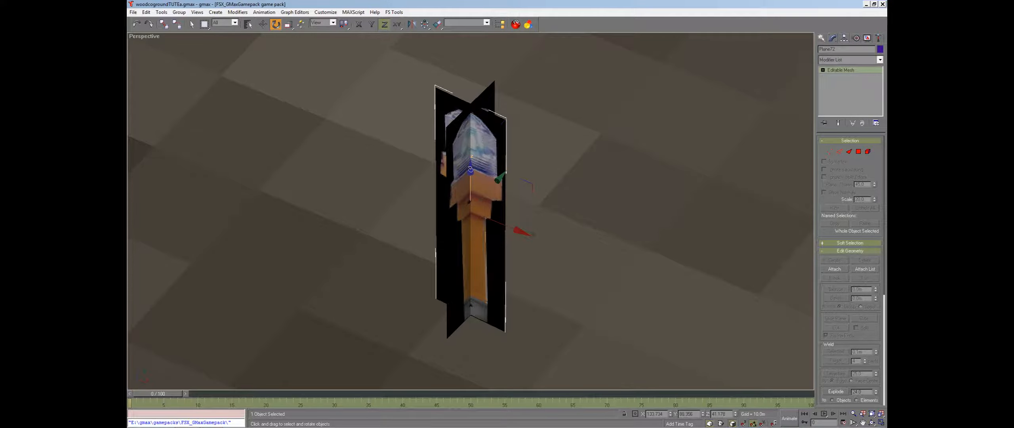
Adjust the rotation of the crossed planes so they meet at right angles
{"action": "left_click_drag", "start_coordinate": [470, 173], "coordinate": [455, 102], "text": "shift"}
{"action": "left_click", "coordinate": [481, 246]}
{"action": "left_click", "coordinate": [487, 105]}
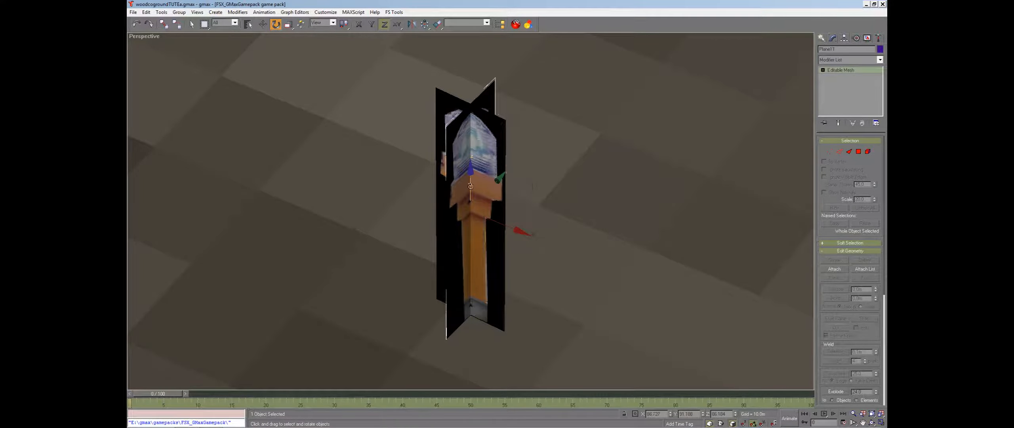
{"action": "left_click", "coordinate": [453, 122]}
{"action": "left_click_drag", "start_coordinate": [453, 123], "coordinate": [451, 112]}
{"action": "left_click_drag", "start_coordinate": [451, 115], "coordinate": [451, 125], "text": "shift"}
{"action": "left_click", "coordinate": [481, 250]}
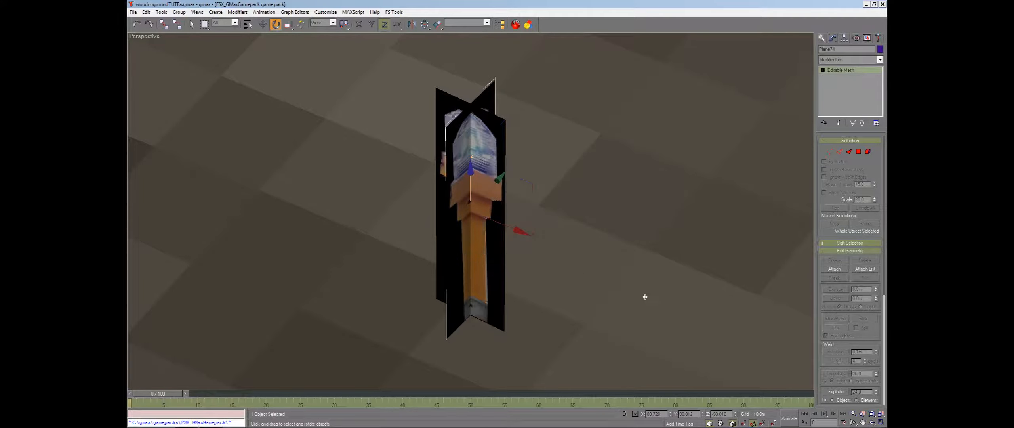
{"action": "left_click", "coordinate": [872, 422]}
{"action": "left_click_drag", "start_coordinate": [487, 268], "coordinate": [468, 222]}
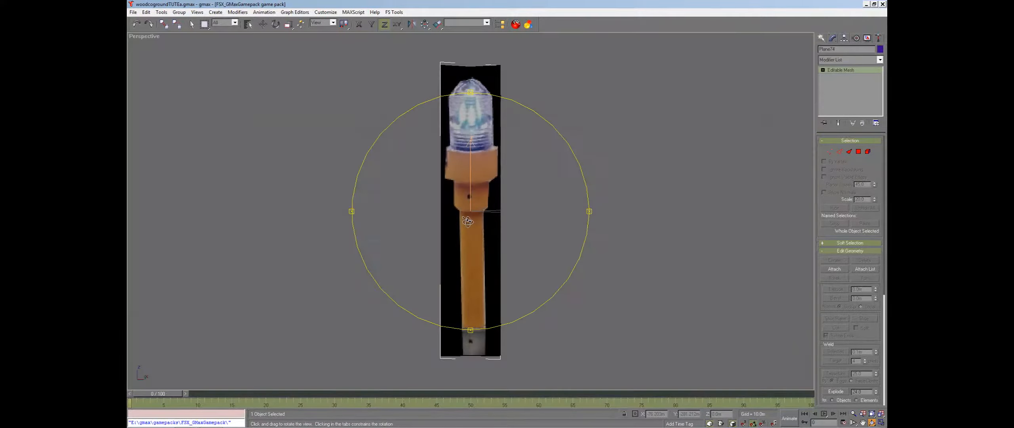
{"action": "right_click", "coordinate": [468, 222]}
Select both planes and group them under the name taxilight
{"action": "left_click_drag", "start_coordinate": [402, 52], "coordinate": [573, 110]}
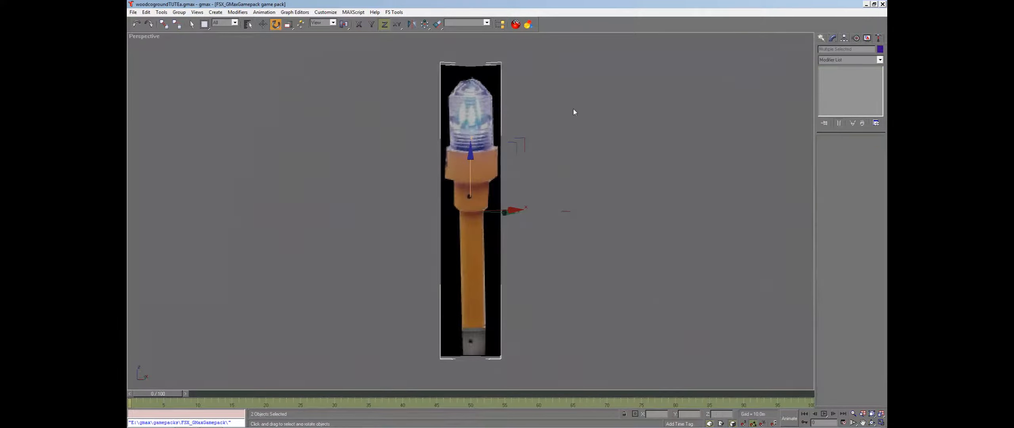
{"action": "left_click", "coordinate": [179, 12]}
{"action": "left_click", "coordinate": [183, 19]}
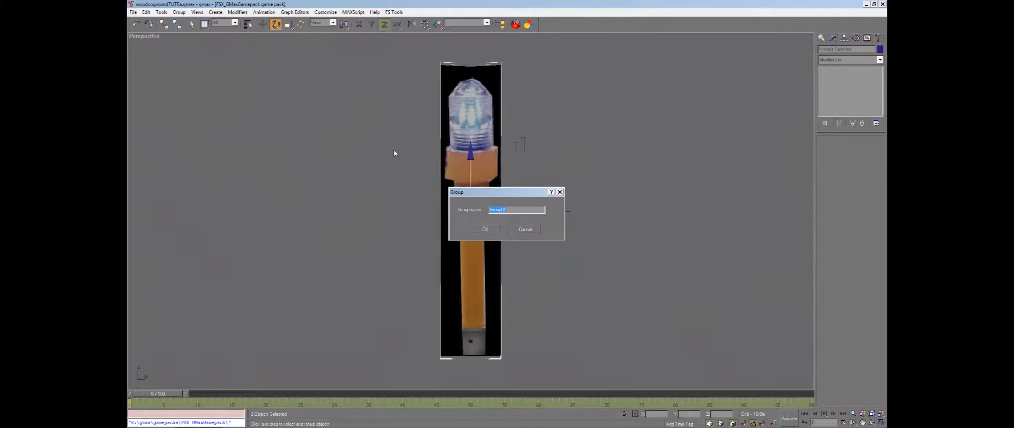
{"action": "type", "text": "light"}
{"action": "left_click", "coordinate": [492, 230]}
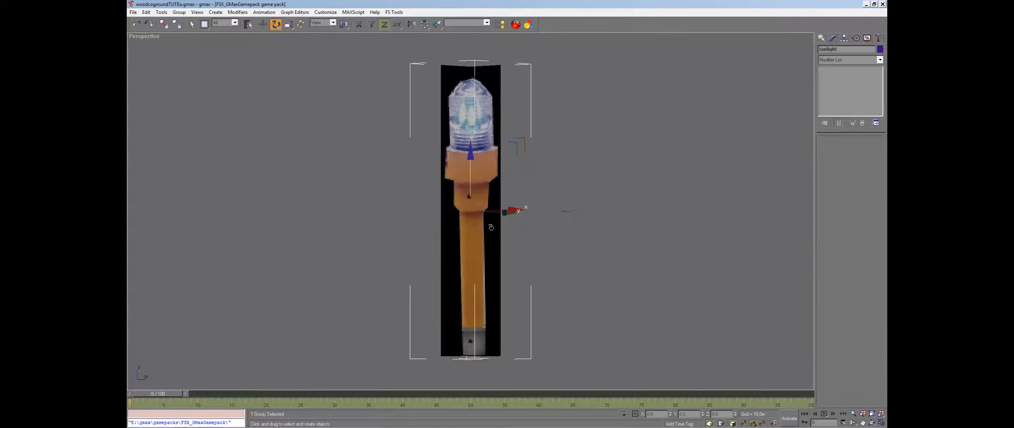
{"action": "left_click", "coordinate": [873, 415]}
{"action": "left_click", "coordinate": [872, 418]}
{"action": "left_click", "coordinate": [867, 290]}
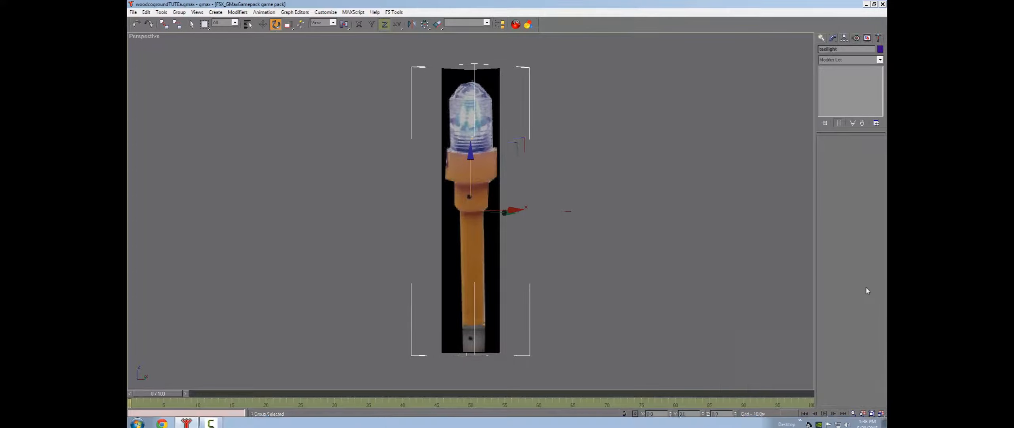
{"action": "left_click", "coordinate": [871, 422]}
{"action": "left_click_drag", "start_coordinate": [411, 180], "coordinate": [444, 215]}
{"action": "right_click", "coordinate": [443, 215]}
{"action": "left_click", "coordinate": [262, 24]}
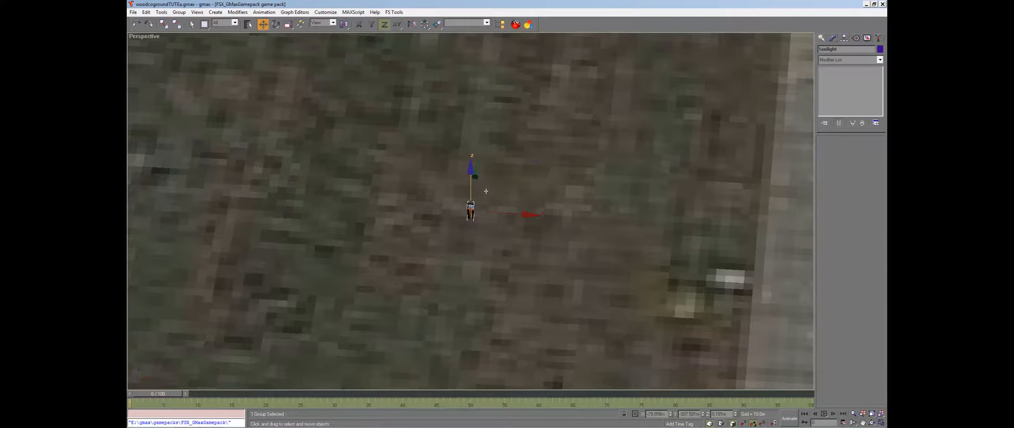
Move the taxi light group to sit beside the runway edge
{"action": "left_click_drag", "start_coordinate": [486, 191], "coordinate": [799, 238]}
{"action": "scroll", "coordinate": [790, 244], "scroll_direction": "down", "scroll_amount": 3}
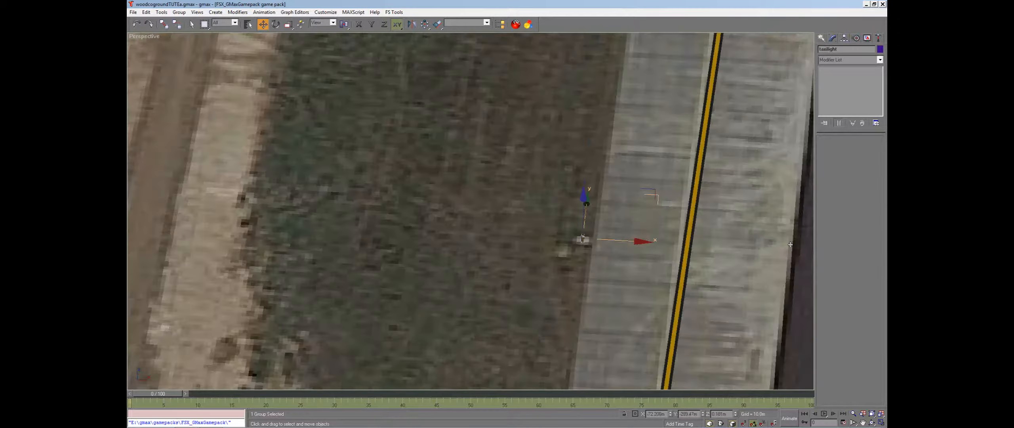
Clone the taxi light group as a copy placed farther along the runway edge
{"action": "left_click", "coordinate": [863, 422]}
{"action": "left_click_drag", "start_coordinate": [691, 244], "coordinate": [561, 264]}
{"action": "scroll", "coordinate": [568, 263], "scroll_direction": "down", "scroll_amount": 5}
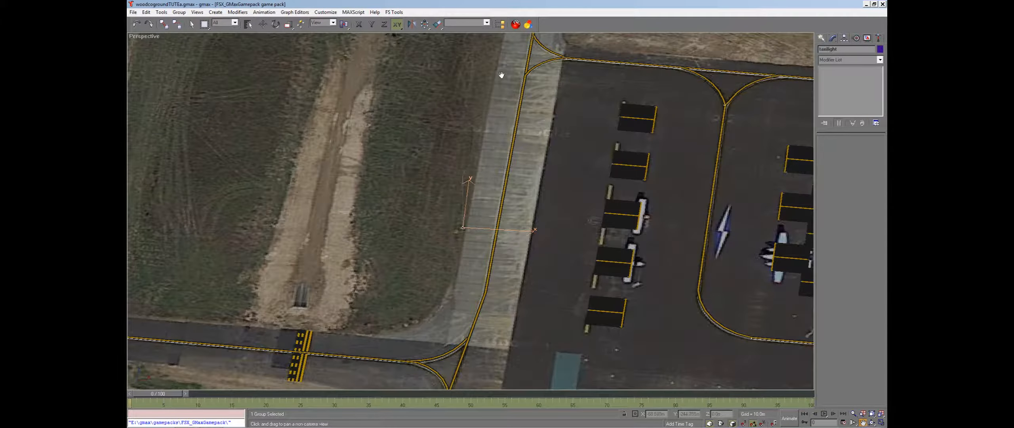
{"action": "scroll", "coordinate": [482, 181], "scroll_direction": "up", "scroll_amount": 3}
{"action": "scroll", "coordinate": [481, 181], "scroll_direction": "up", "scroll_amount": 3}
{"action": "key", "text": "w"}
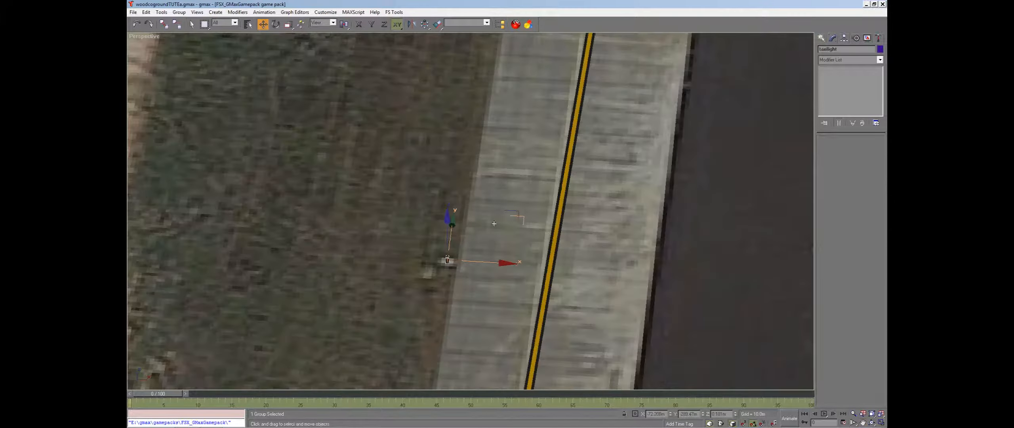
{"action": "mouse_move", "coordinate": [524, 220]}
{"action": "left_mouse_down", "text": "shift"}
{"action": "mouse_move", "coordinate": [533, 112]}
{"action": "mouse_move", "coordinate": [555, 64]}
{"action": "mouse_move", "coordinate": [533, 144]}
{"action": "mouse_move", "coordinate": [545, 136]}
{"action": "left_mouse_up", "text": "shift"}
{"action": "left_click", "coordinate": [481, 250]}
{"action": "left_click", "coordinate": [486, 255]}
Select the taxi light groups together by name
{"action": "left_click", "coordinate": [247, 25]}
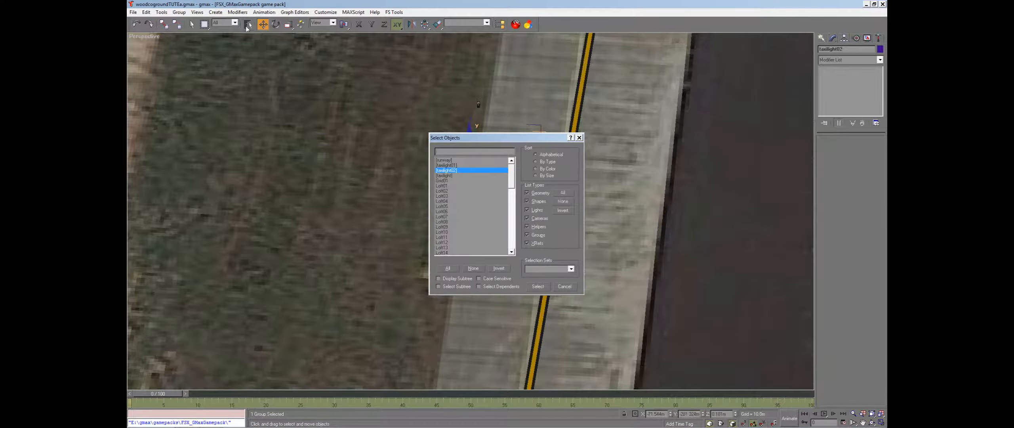
{"action": "left_click", "coordinate": [440, 161]}
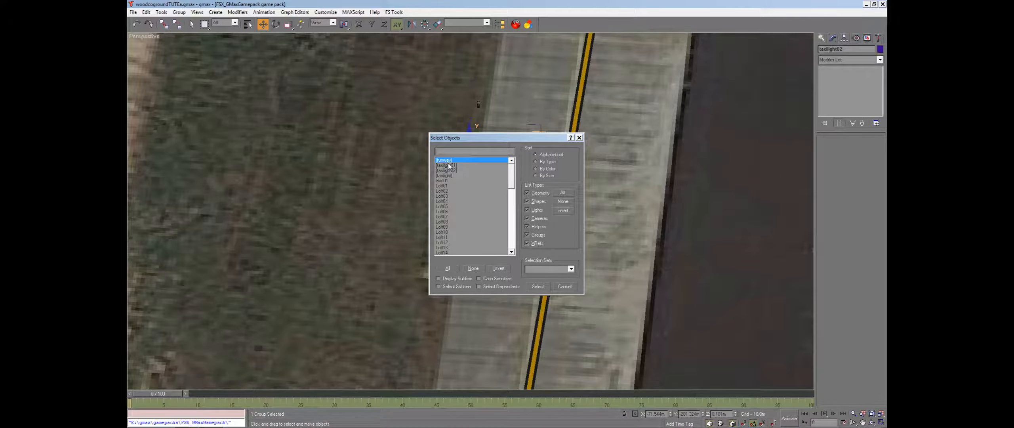
{"action": "left_click", "coordinate": [448, 163]}
{"action": "left_click", "coordinate": [448, 165], "text": "ctrl"}
{"action": "left_click_drag", "start_coordinate": [448, 165], "coordinate": [448, 176]}
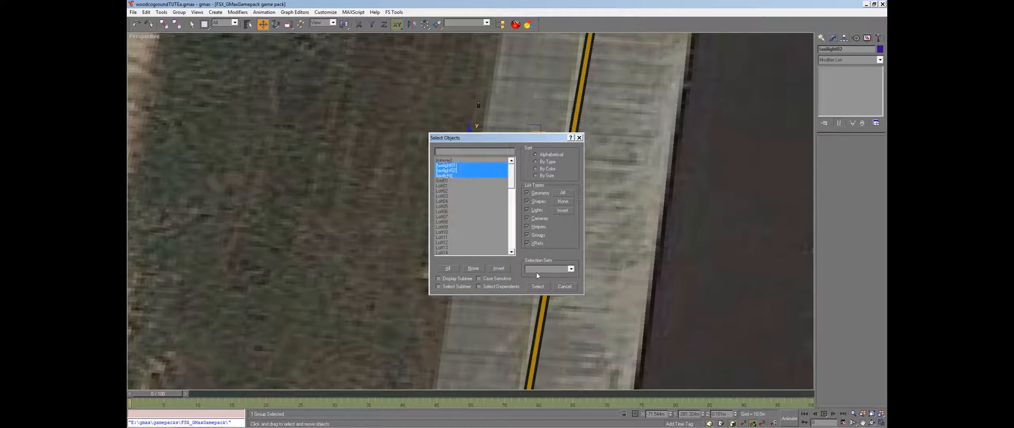
{"action": "left_click", "coordinate": [538, 286]}
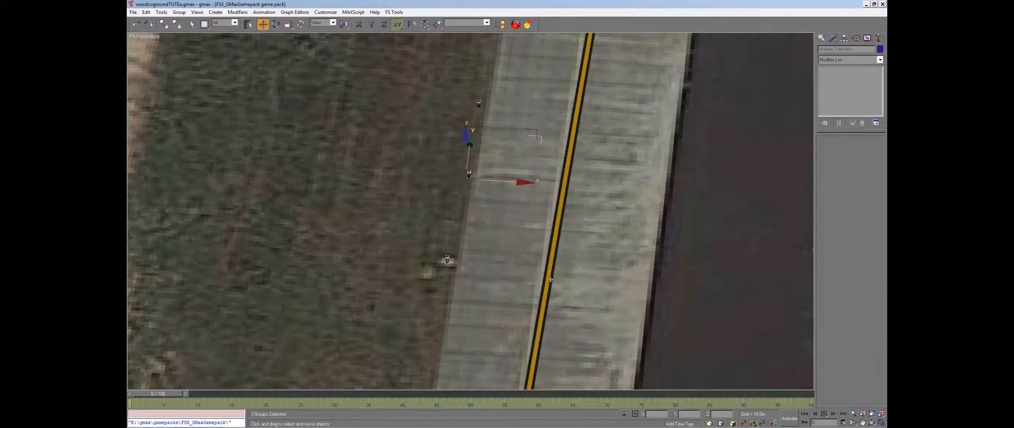
Create a thin cylinder standing on the ground next to the taxi light
{"action": "left_click", "coordinate": [872, 414]}
{"action": "left_click", "coordinate": [872, 423]}
{"action": "left_click_drag", "start_coordinate": [398, 230], "coordinate": [495, 237]}
{"action": "left_click", "coordinate": [863, 422]}
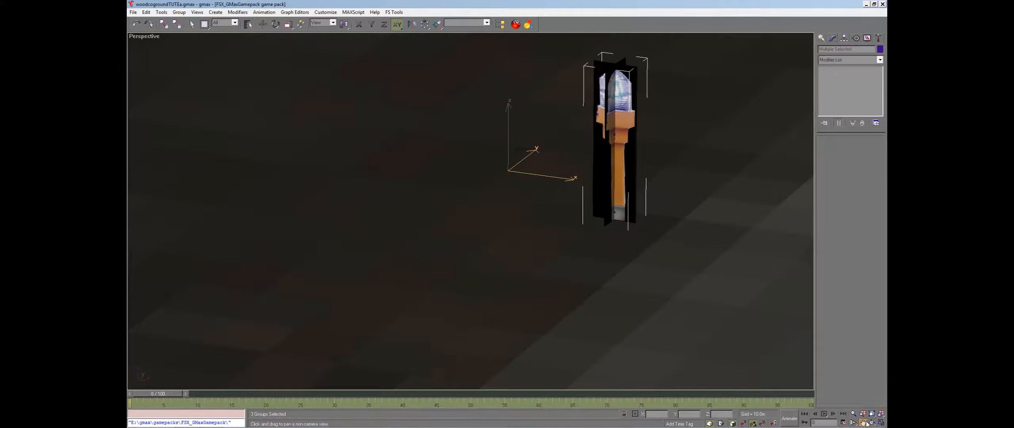
{"action": "left_click_drag", "start_coordinate": [700, 206], "coordinate": [578, 252]}
{"action": "key", "text": "w"}
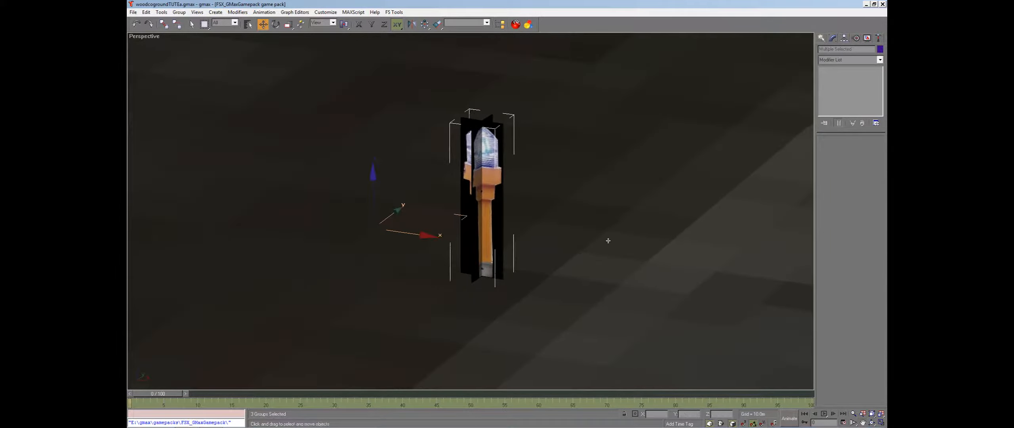
{"action": "left_click", "coordinate": [821, 37]}
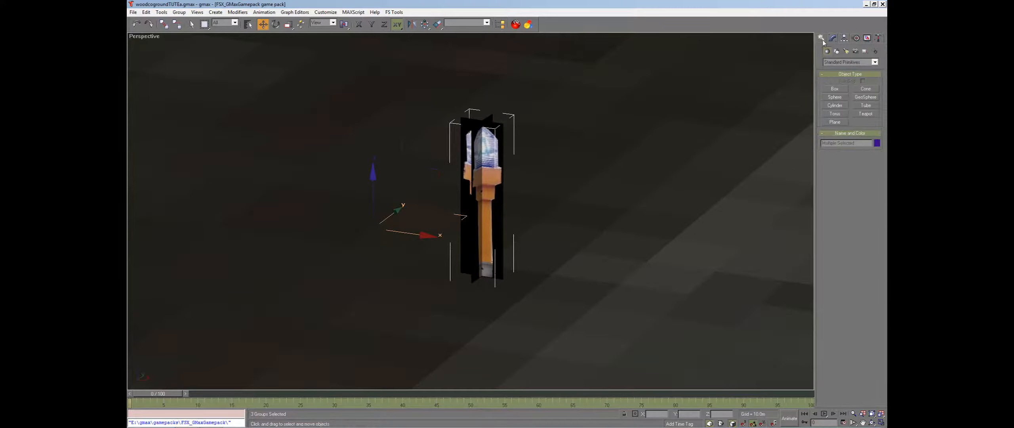
{"action": "left_click", "coordinate": [835, 105]}
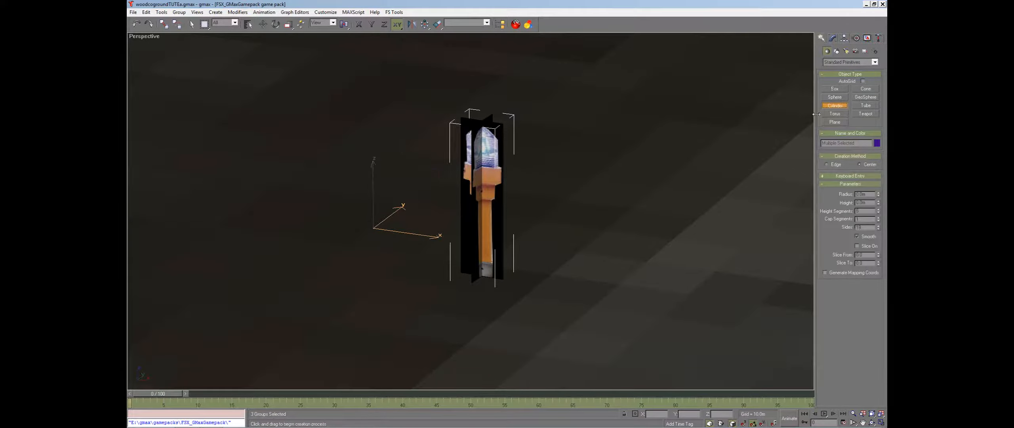
{"action": "left_click_drag", "start_coordinate": [541, 247], "coordinate": [543, 249]}
{"action": "right_click", "coordinate": [541, 247]}
{"action": "right_click", "coordinate": [543, 248]}
{"action": "left_click", "coordinate": [872, 413]}
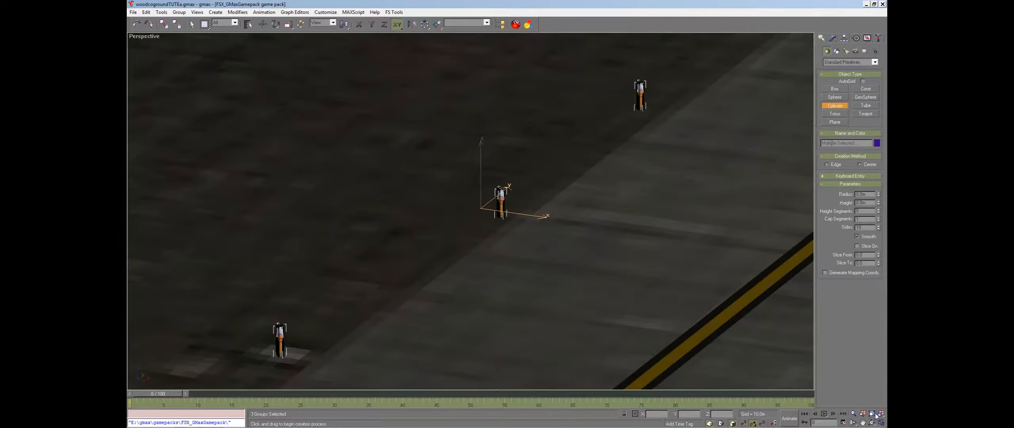
{"action": "left_click", "coordinate": [880, 413]}
{"action": "left_click", "coordinate": [881, 422]}
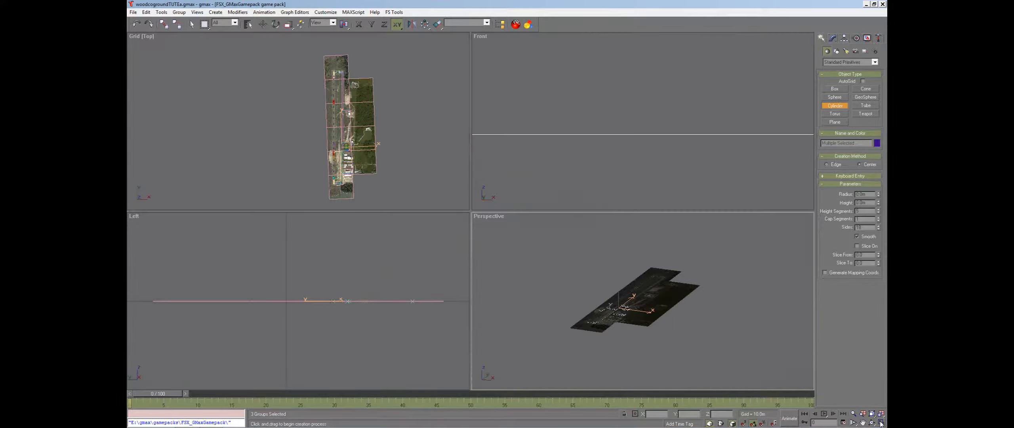
{"action": "left_click", "coordinate": [881, 423]}
{"action": "left_click", "coordinate": [872, 414]}
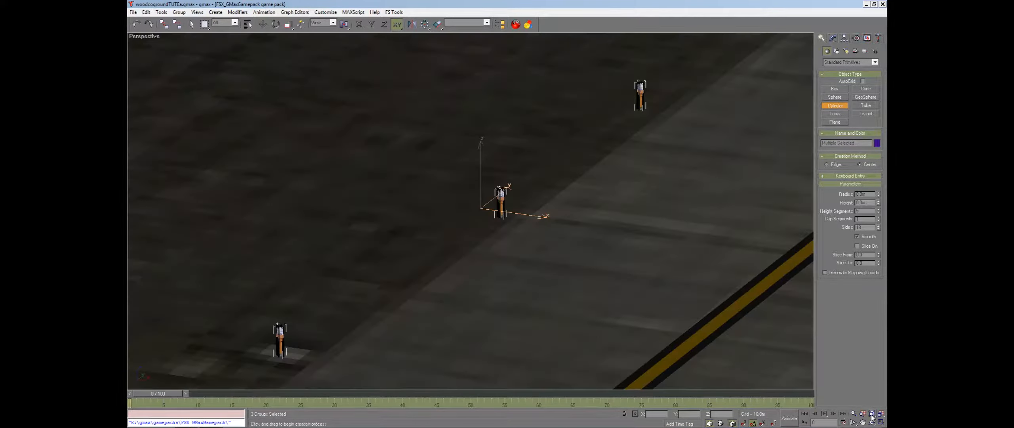
{"action": "left_click_drag", "start_coordinate": [534, 177], "coordinate": [538, 182]}
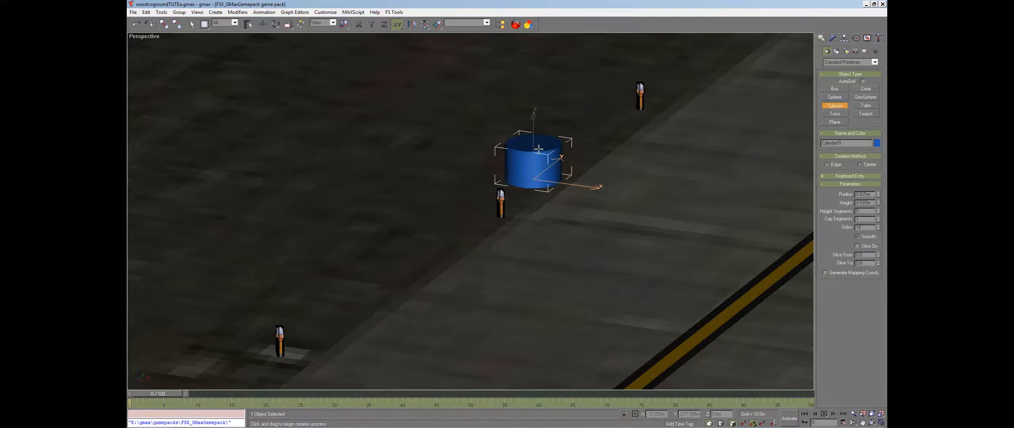
{"action": "left_click", "coordinate": [540, 137]}
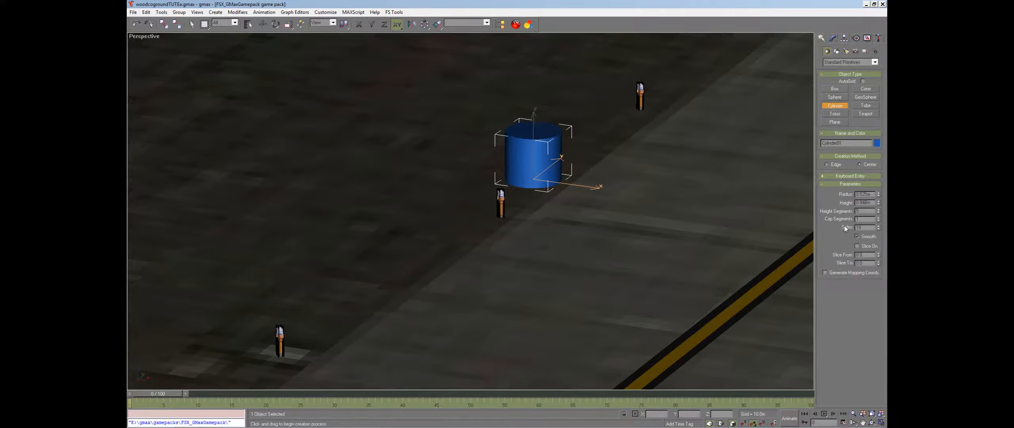
{"action": "left_click_drag", "start_coordinate": [878, 196], "coordinate": [875, 227]}
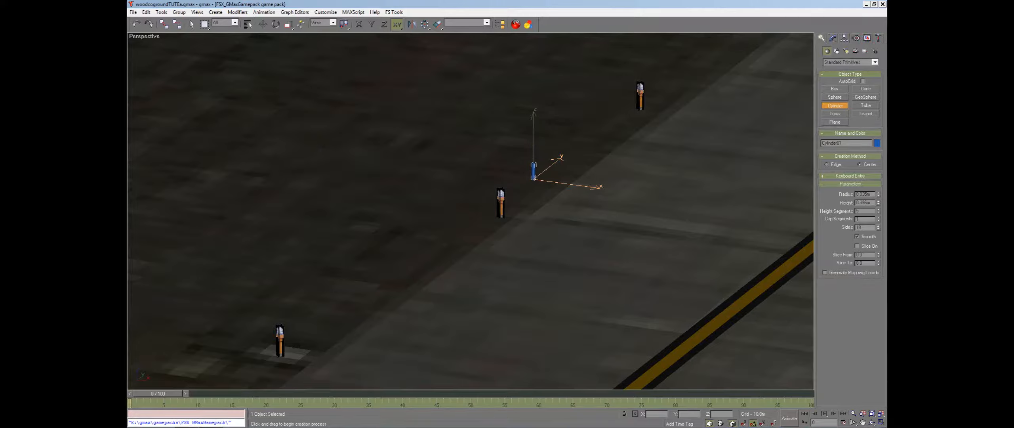
Select the taxi light group and move it upward along its vertical axis
{"action": "left_click", "coordinate": [862, 423]}
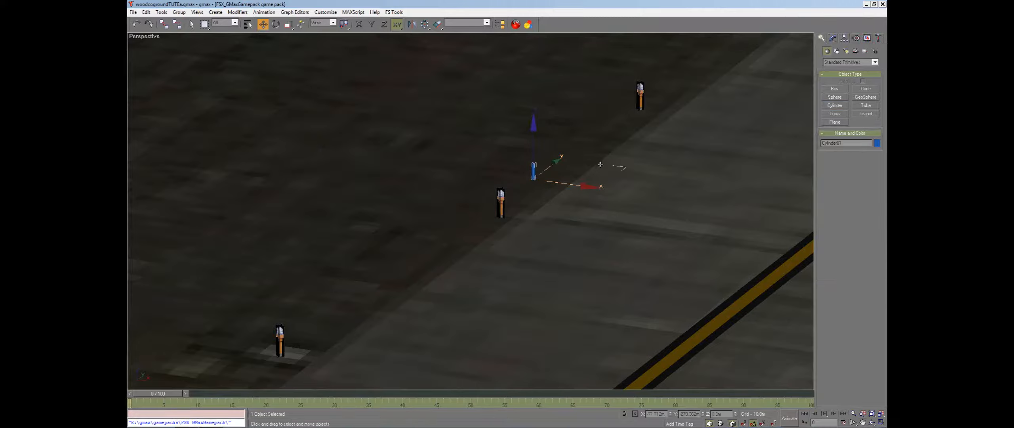
{"action": "left_click_drag", "start_coordinate": [624, 170], "coordinate": [598, 206]}
{"action": "left_click", "coordinate": [872, 414]}
{"action": "left_click", "coordinate": [872, 423]}
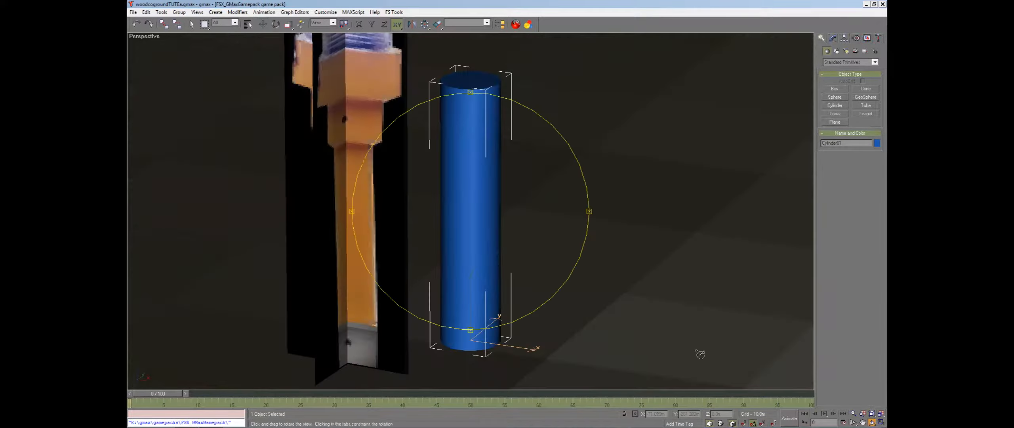
{"action": "left_click_drag", "start_coordinate": [469, 230], "coordinate": [483, 210]}
{"action": "key", "text": "w"}
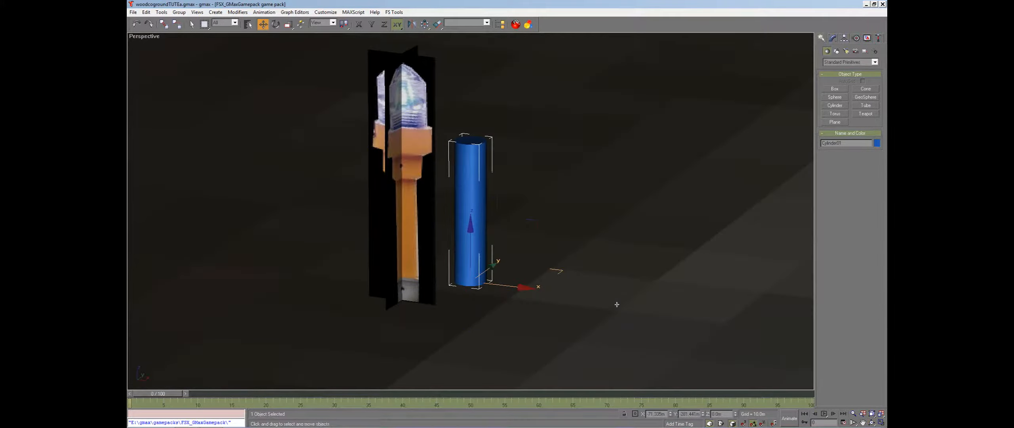
{"action": "left_click", "coordinate": [675, 274]}
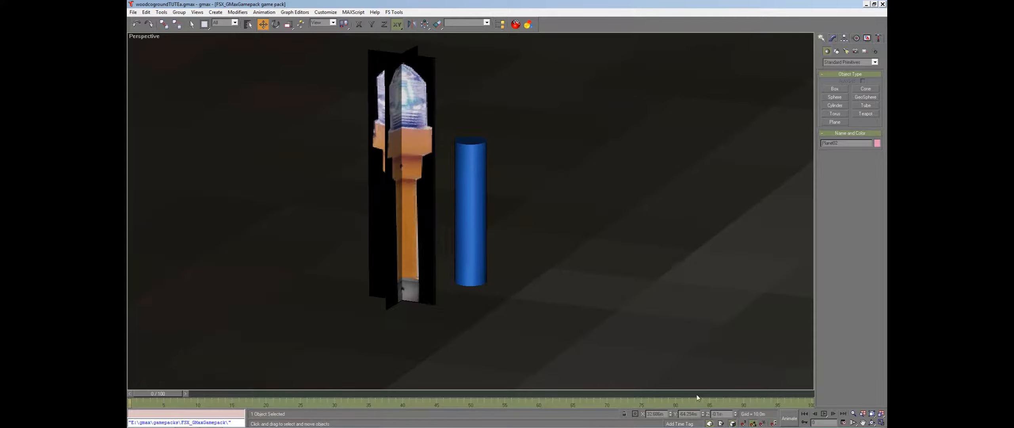
{"action": "double_click", "coordinate": [718, 414]}
{"action": "key", "text": "Tab"}
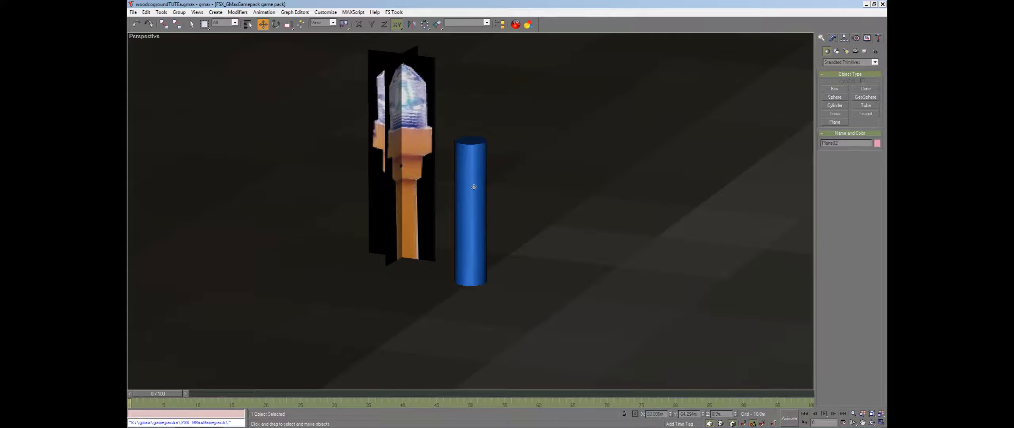
{"action": "left_click", "coordinate": [470, 197]}
{"action": "left_click", "coordinate": [373, 172]}
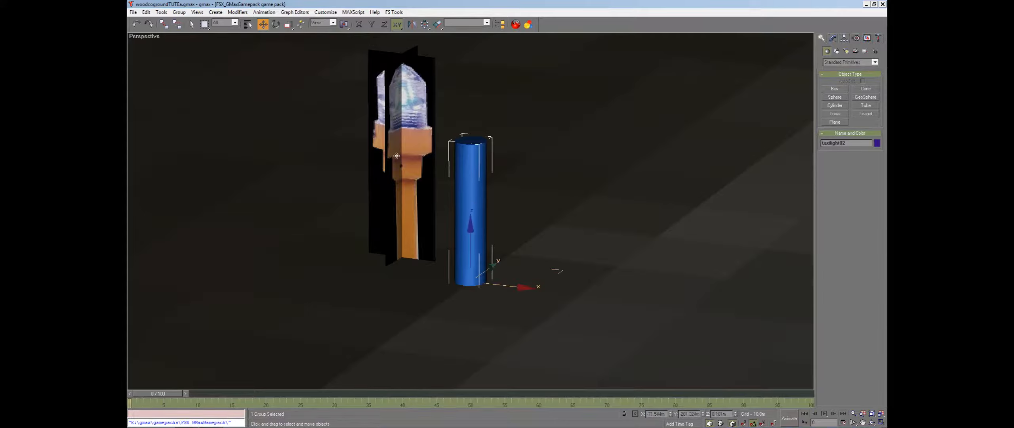
{"action": "left_click_drag", "start_coordinate": [402, 149], "coordinate": [410, 104]}
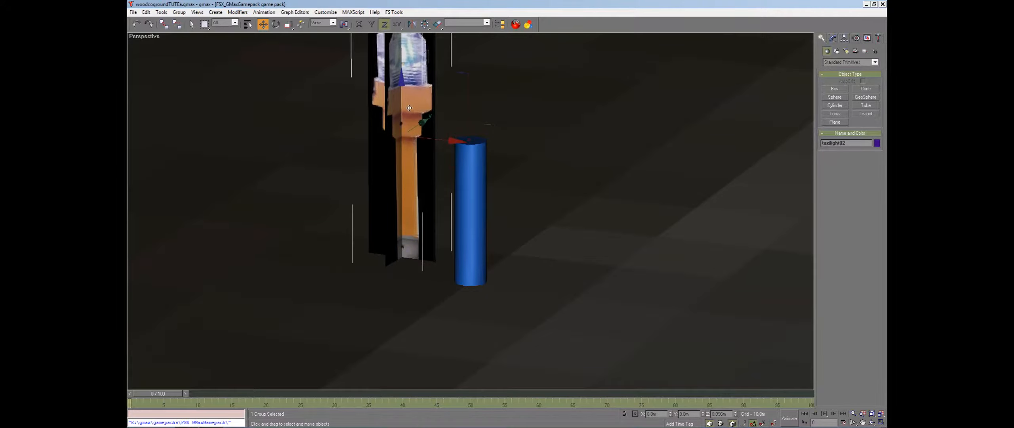
Select the cylinder and turn on edged-faces display in the perspective view
{"action": "left_click", "coordinate": [472, 155]}
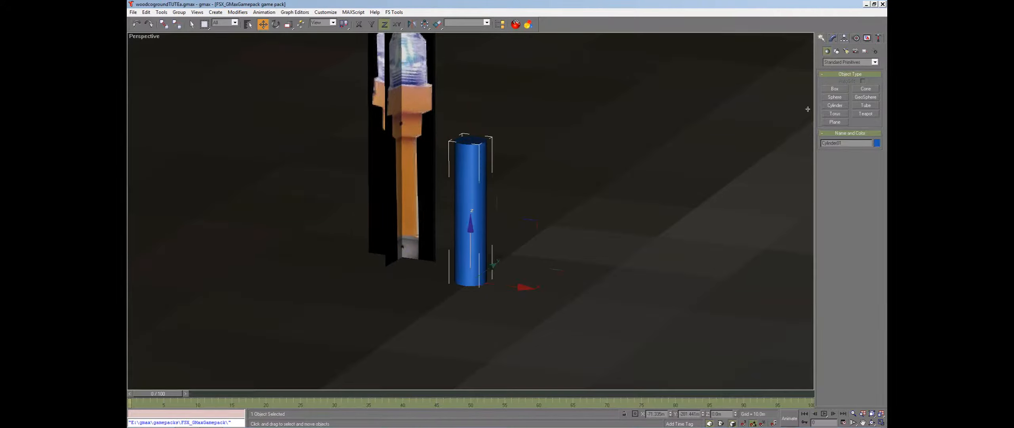
{"action": "left_click", "coordinate": [833, 37]}
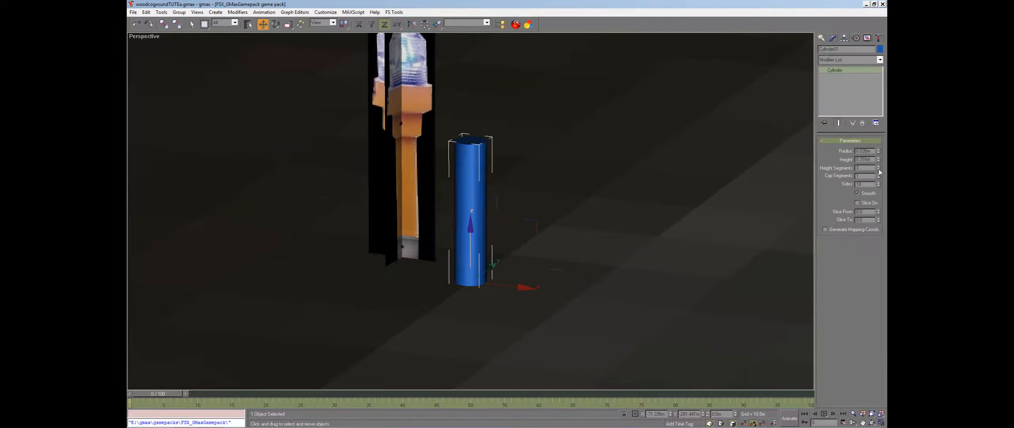
{"action": "right_click", "coordinate": [148, 36]}
{"action": "left_click", "coordinate": [167, 66]}
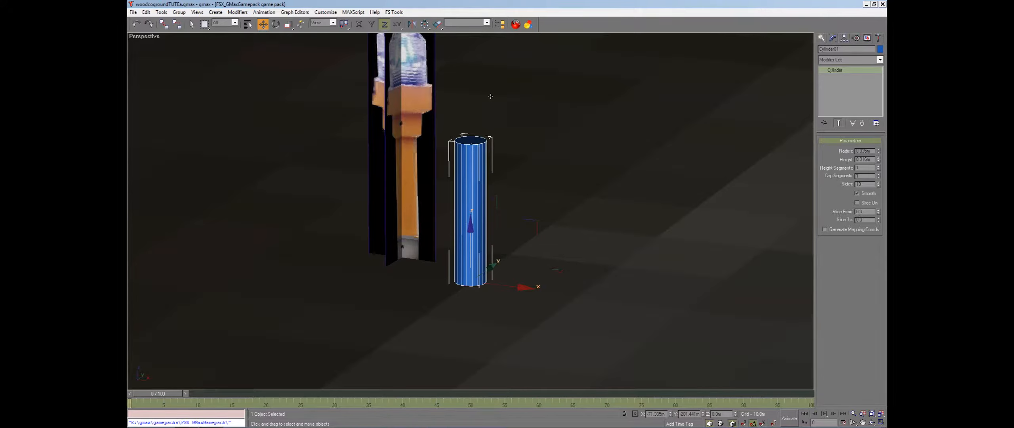
Select the taxi light group and check its polygon count with the Polygon Counter utility
{"action": "left_click", "coordinate": [419, 85]}
{"action": "left_click", "coordinate": [879, 37]}
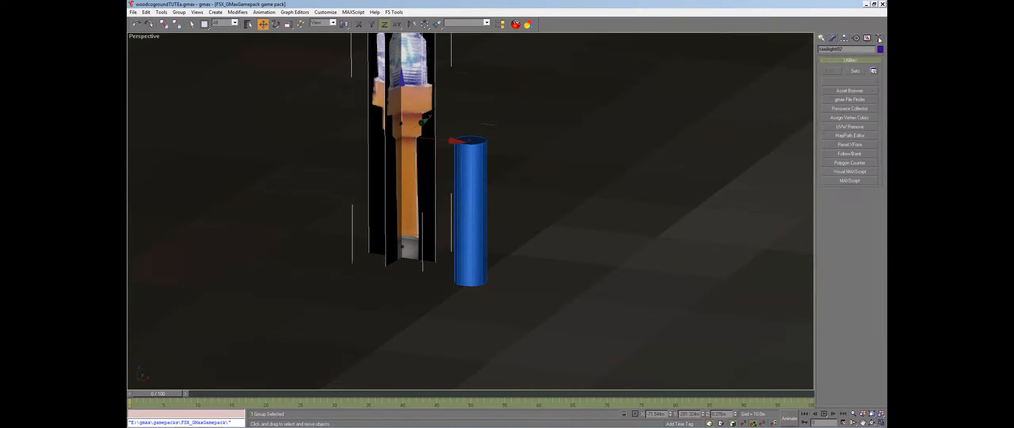
{"action": "left_click", "coordinate": [848, 163]}
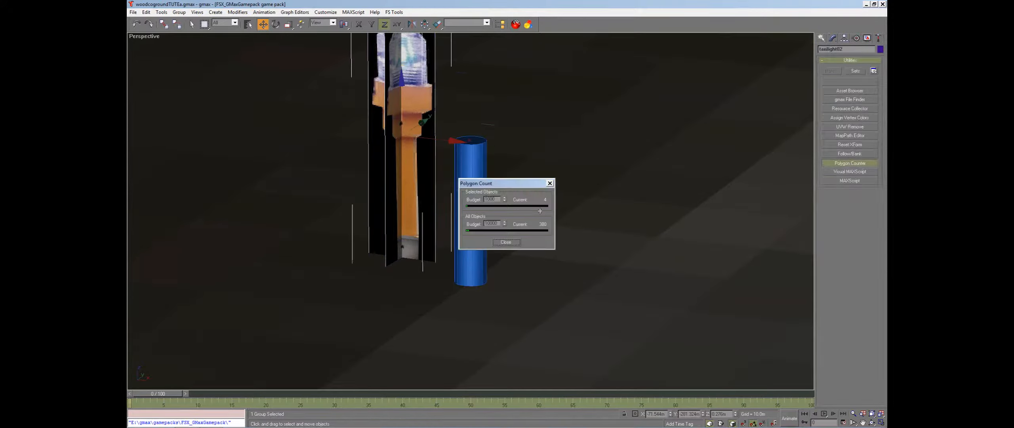
{"action": "left_click", "coordinate": [551, 183]}
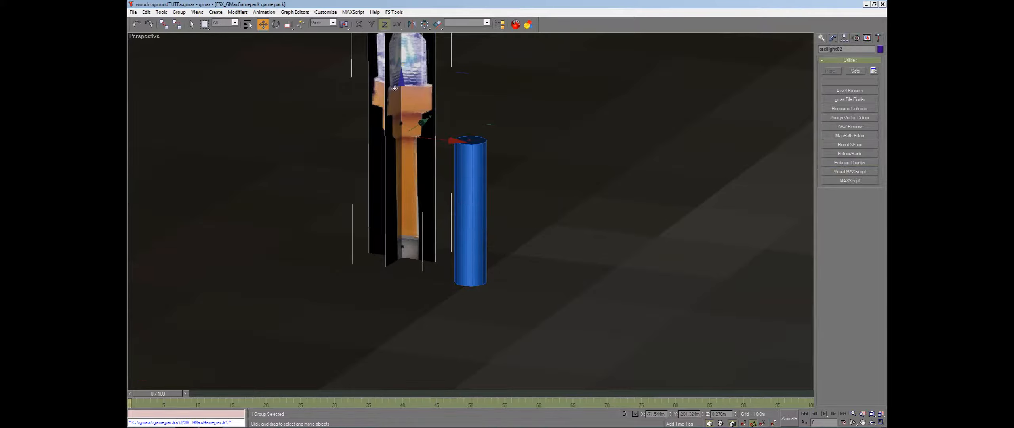
Select the cylinder and reduce its height slightly
{"action": "left_click", "coordinate": [484, 175]}
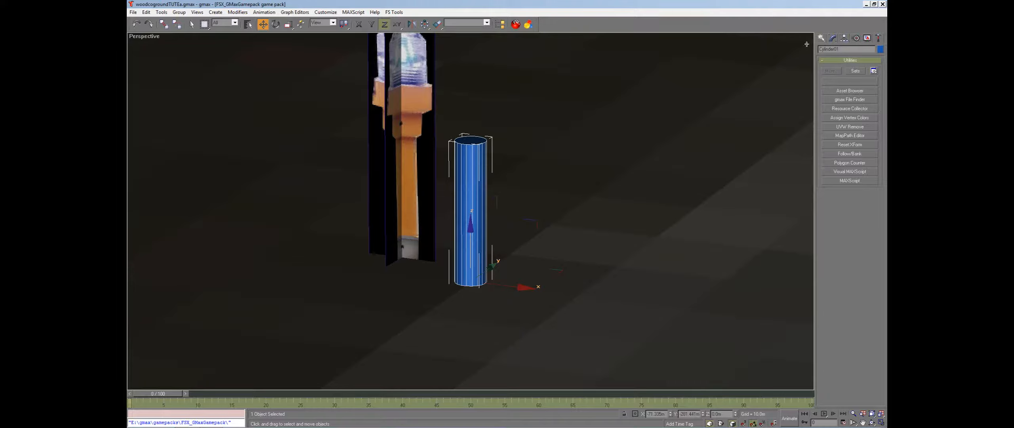
{"action": "left_click", "coordinate": [833, 38]}
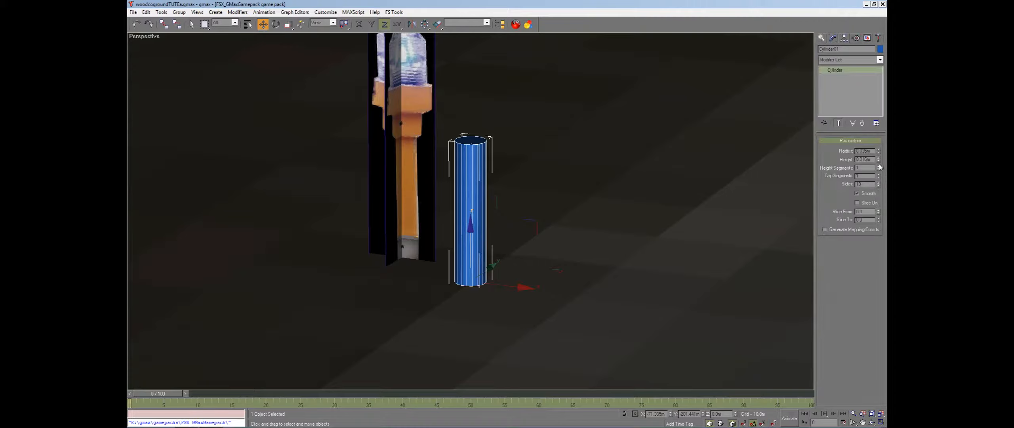
{"action": "left_click_drag", "start_coordinate": [879, 159], "coordinate": [881, 157]}
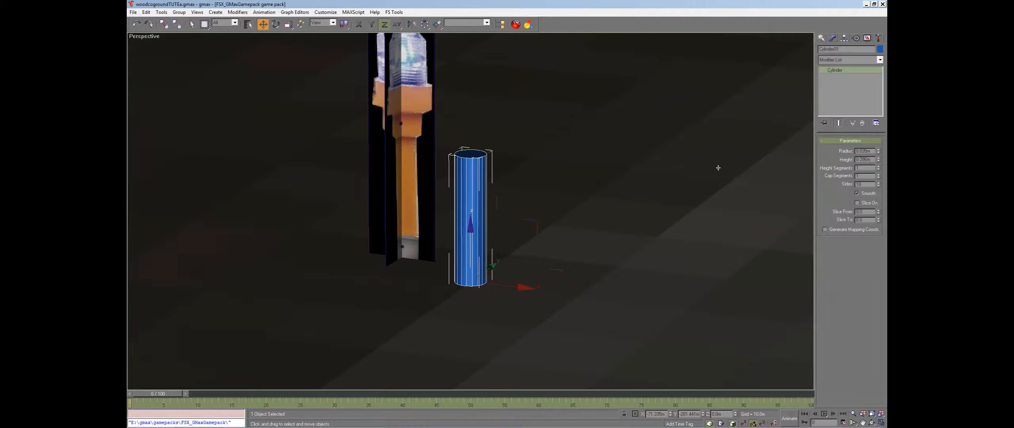
Convert the cylinder to an editable poly
{"action": "right_click", "coordinate": [473, 155]}
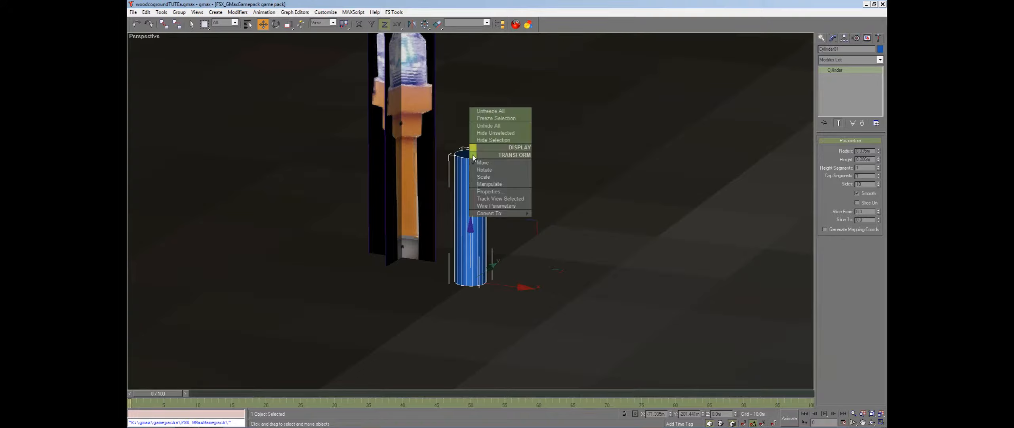
{"action": "mouse_move", "coordinate": [493, 213]}
{"action": "left_click", "coordinate": [563, 220]}
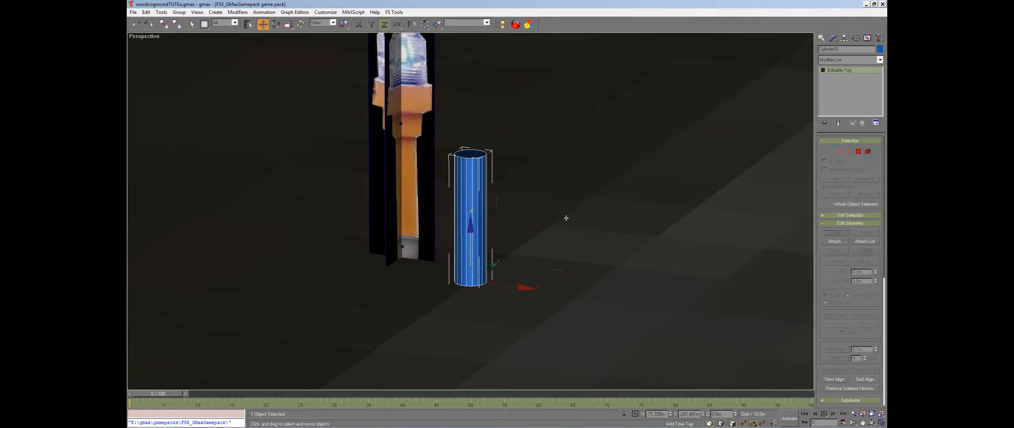
Select the cylinder's top polygon and undo a trial extrusion of it
{"action": "left_click", "coordinate": [858, 151]}
{"action": "left_click", "coordinate": [479, 154]}
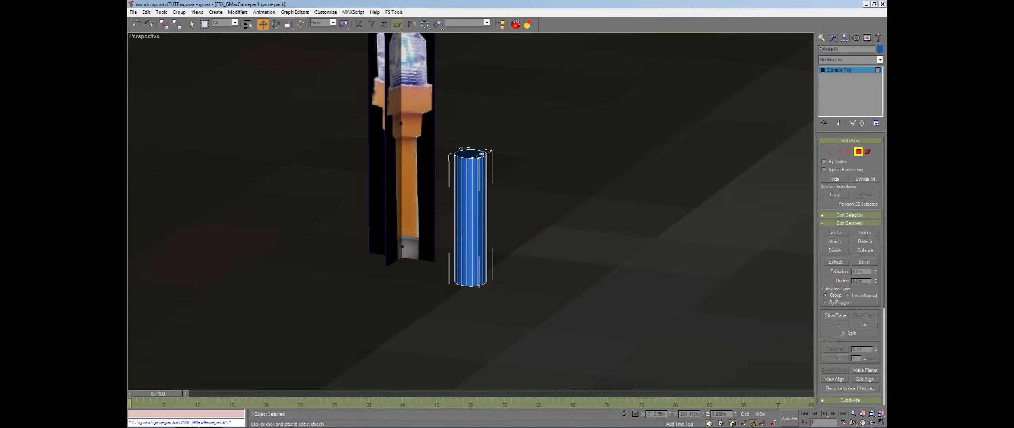
{"action": "left_click", "coordinate": [836, 263]}
{"action": "mouse_move", "coordinate": [877, 274]}
{"action": "left_mouse_down"}
{"action": "mouse_move", "coordinate": [876, 249]}
{"action": "mouse_move", "coordinate": [876, 275]}
{"action": "left_mouse_up"}
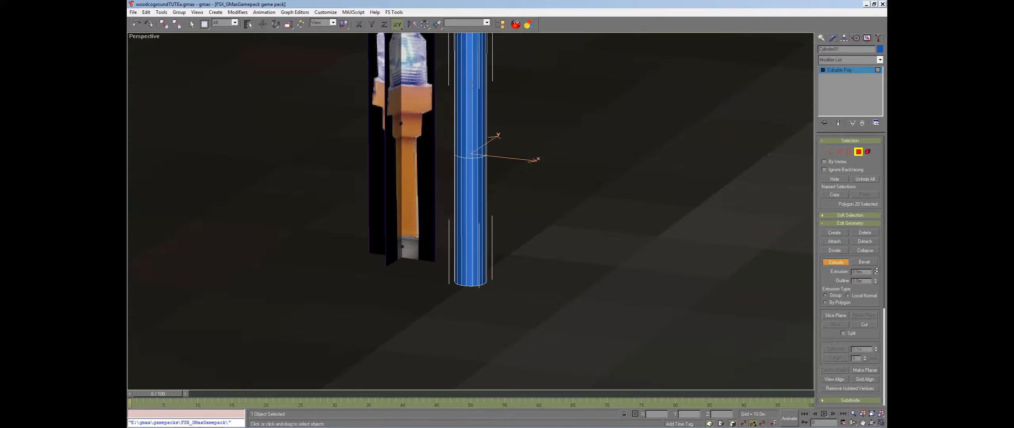
{"action": "mouse_move", "coordinate": [877, 270]}
{"action": "left_mouse_down"}
{"action": "mouse_move", "coordinate": [876, 281]}
{"action": "mouse_move", "coordinate": [877, 270]}
{"action": "left_mouse_up"}
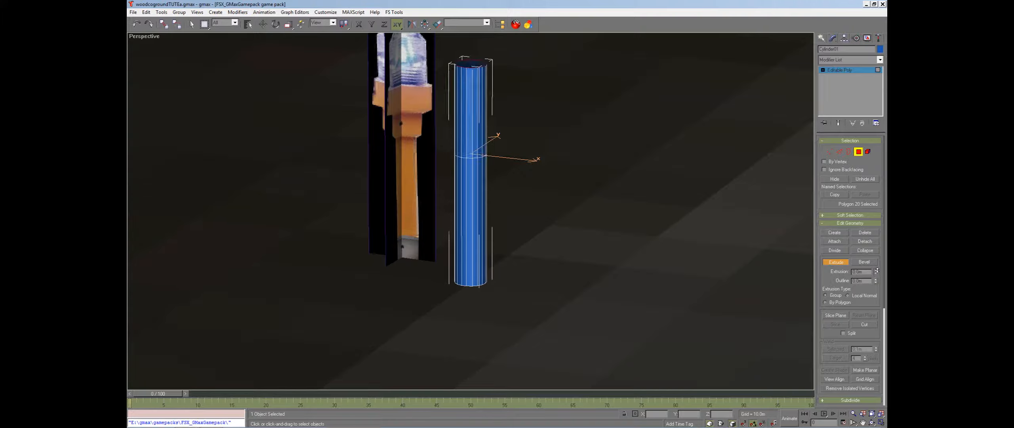
{"action": "key", "text": "ctrl+z"}
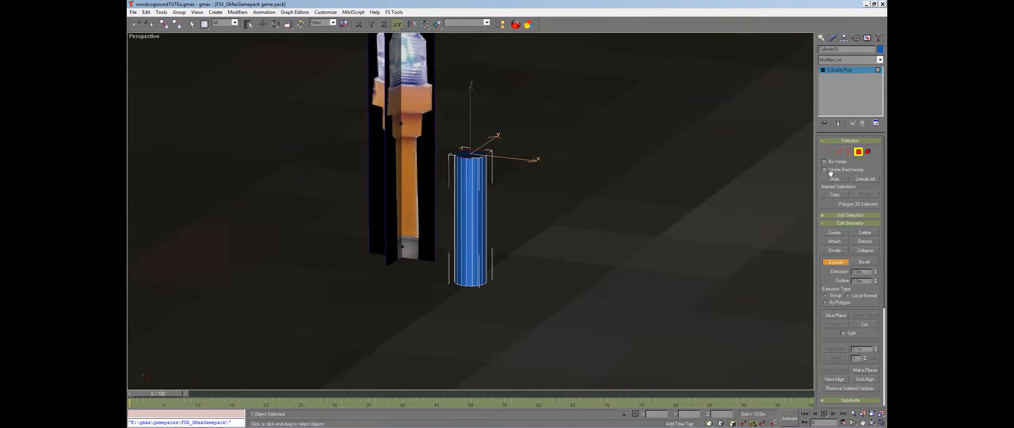
Extrude the cylinder's top polygon a short distance and move the new face down slightly
{"action": "left_click", "coordinate": [859, 151]}
{"action": "key", "text": "w"}
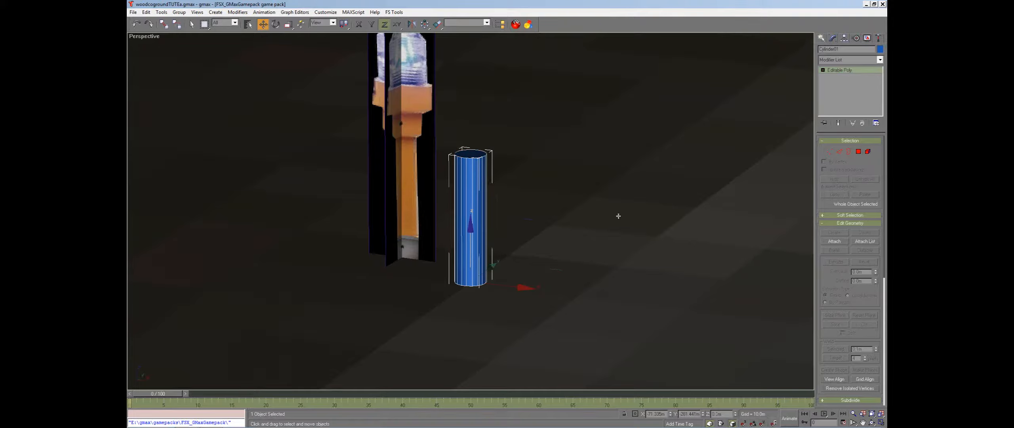
{"action": "left_click", "coordinate": [858, 152]}
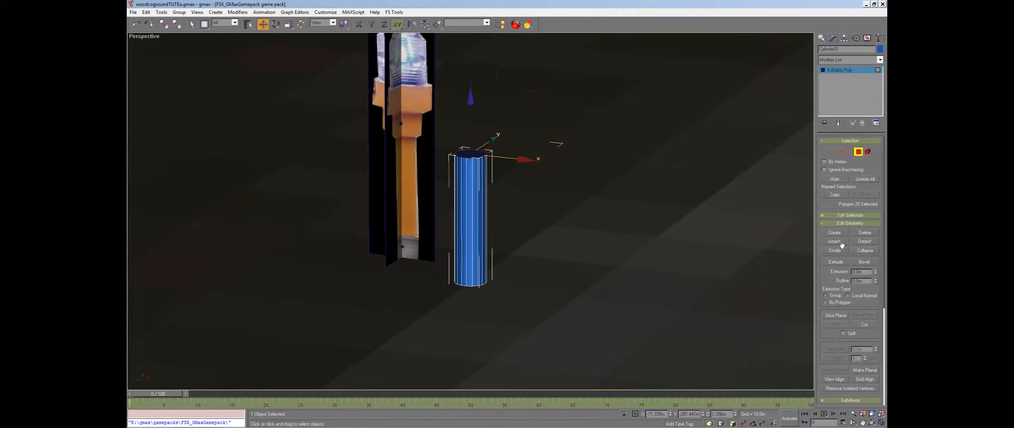
{"action": "left_click", "coordinate": [842, 265]}
{"action": "left_click_drag", "start_coordinate": [876, 273], "coordinate": [877, 270]}
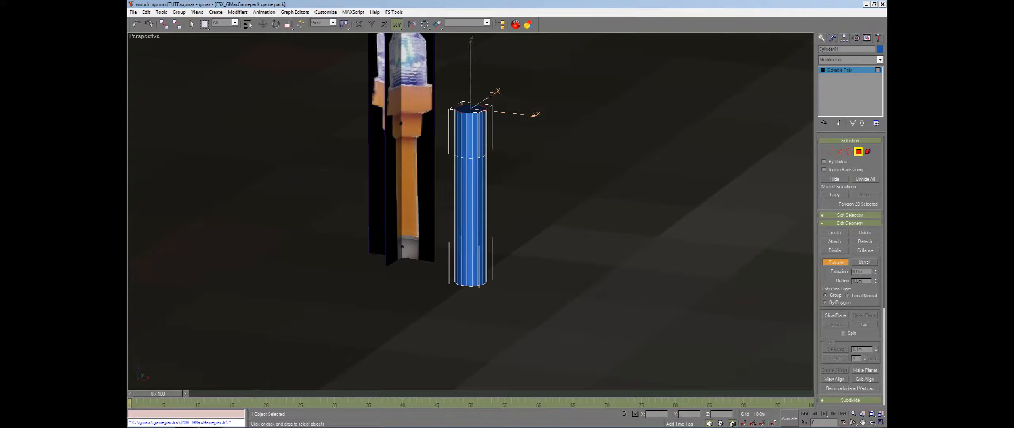
{"action": "left_click", "coordinate": [263, 25]}
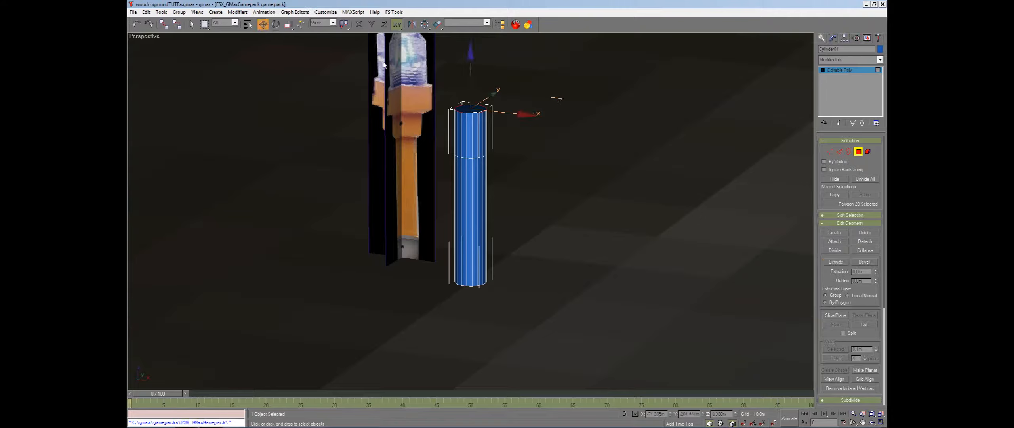
{"action": "left_click_drag", "start_coordinate": [471, 72], "coordinate": [470, 92]}
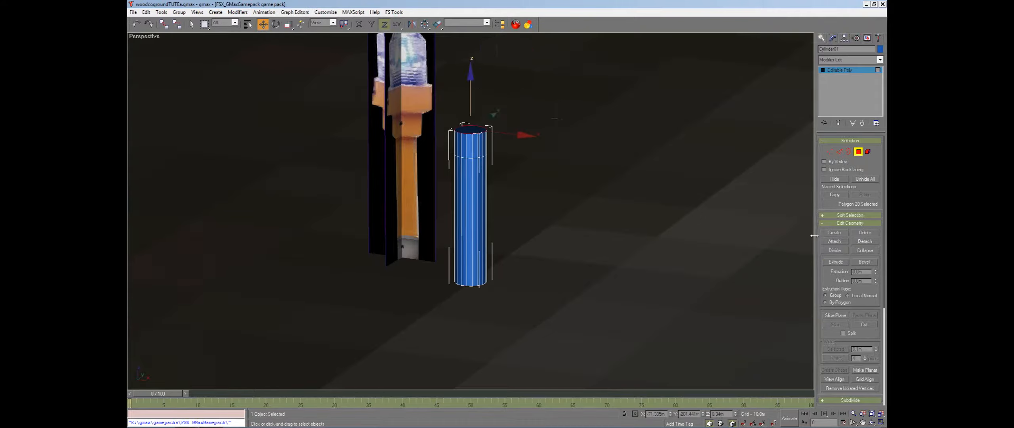
Extrude the top polygon upward again and nudge it slightly
{"action": "left_click", "coordinate": [835, 262]}
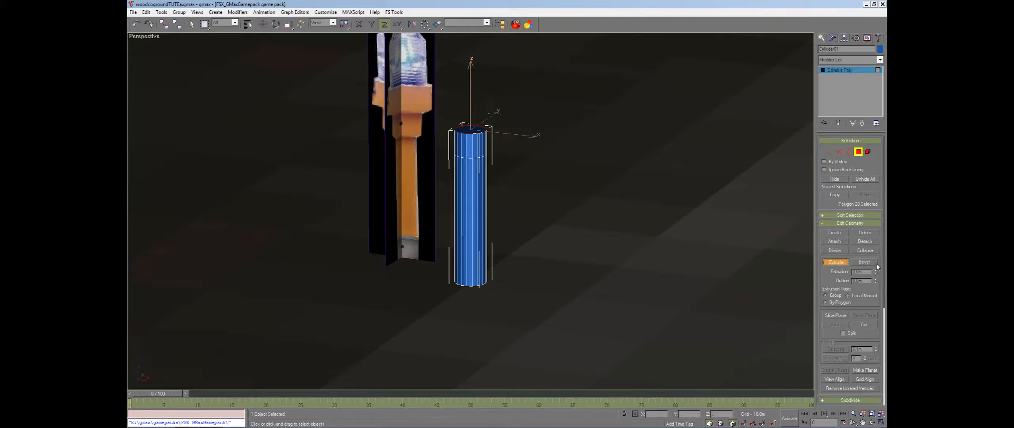
{"action": "left_click_drag", "start_coordinate": [875, 272], "coordinate": [709, 189]}
{"action": "key", "text": "w"}
{"action": "left_click_drag", "start_coordinate": [470, 50], "coordinate": [470, 54]}
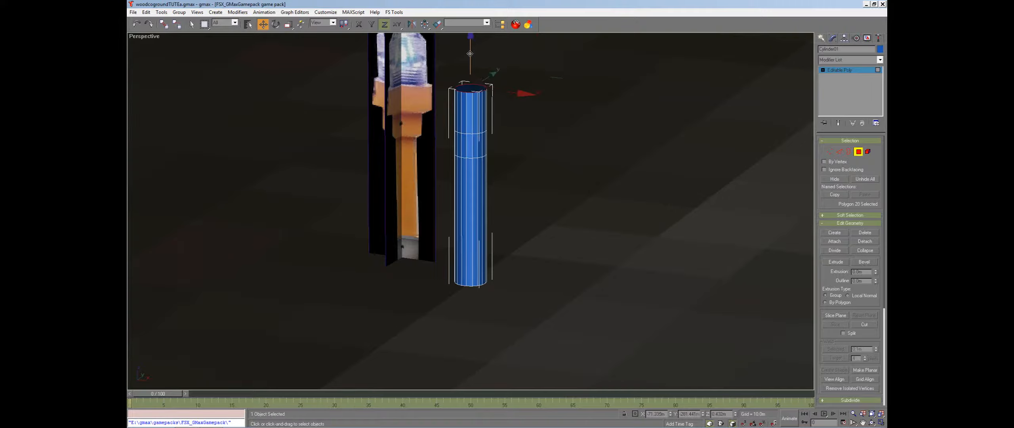
Select the side polygons of the top segment and scale them outward to flare the post's head
{"action": "left_click", "coordinate": [527, 120]}
{"action": "left_click_drag", "start_coordinate": [439, 102], "coordinate": [441, 100]}
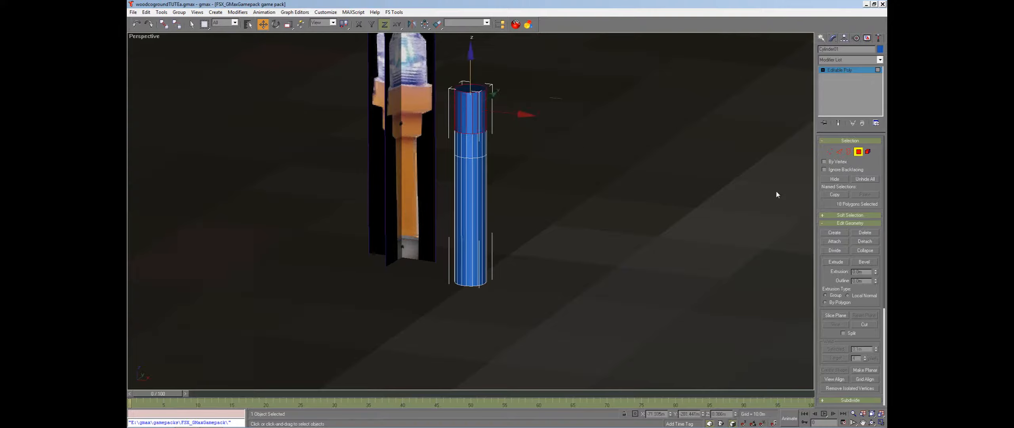
{"action": "left_click", "coordinate": [288, 24]}
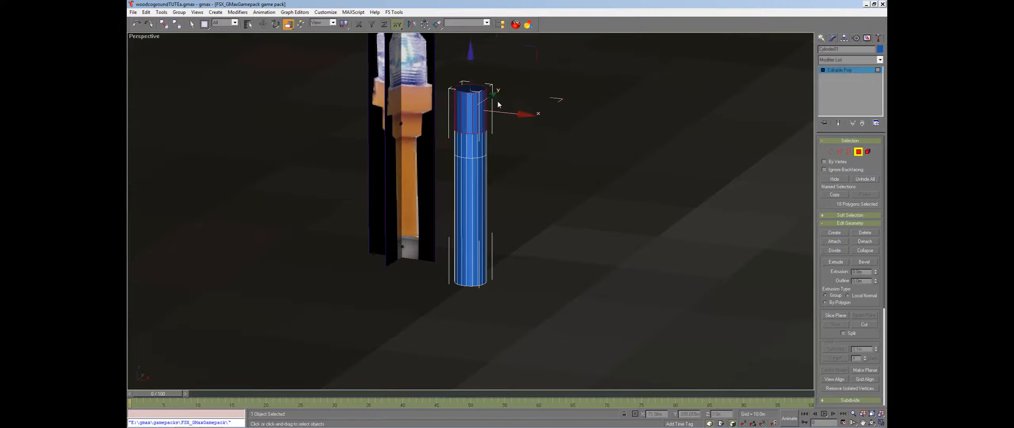
{"action": "left_click_drag", "start_coordinate": [558, 100], "coordinate": [563, 70]}
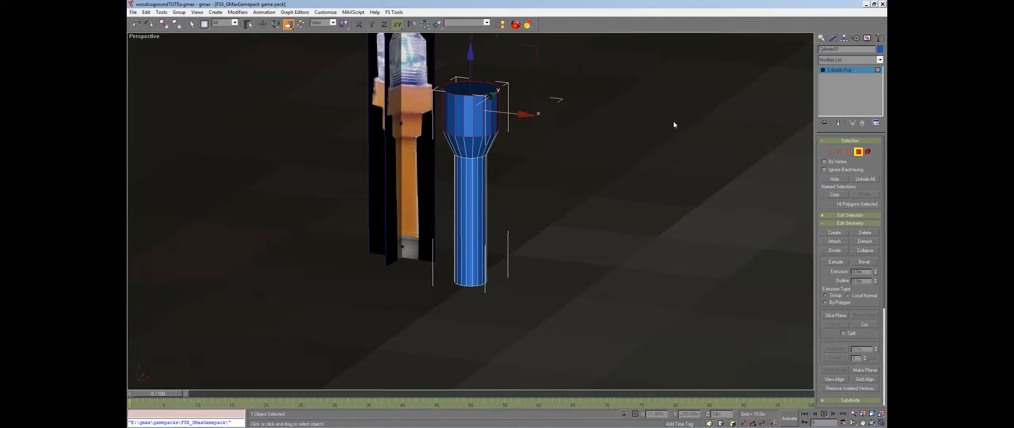
{"action": "left_click", "coordinate": [858, 151]}
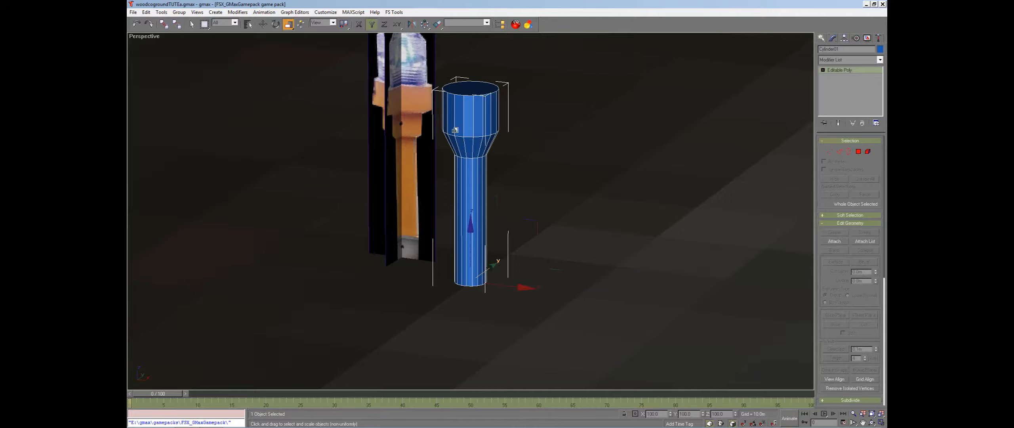
Check the edited cylinder's polygon count with the Polygon Counter utility
{"action": "left_click", "coordinate": [879, 37]}
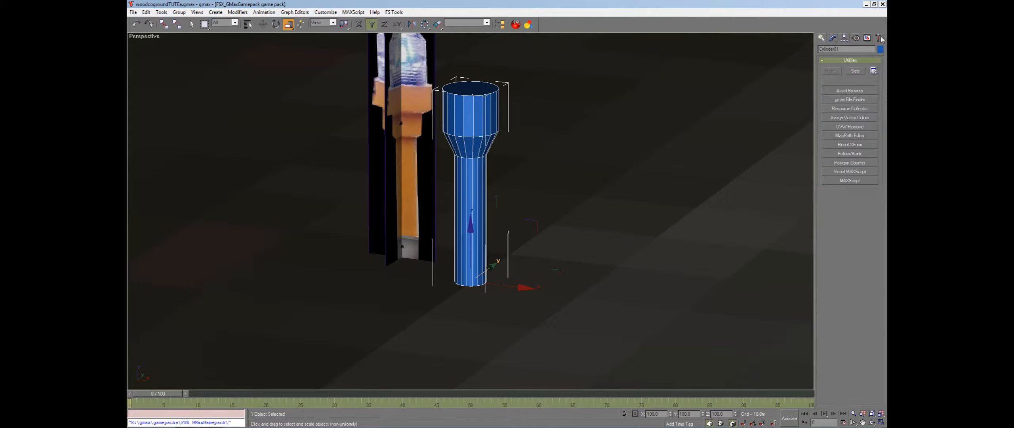
{"action": "left_click", "coordinate": [850, 163]}
{"action": "left_click", "coordinate": [550, 183]}
{"action": "left_click", "coordinate": [834, 38]}
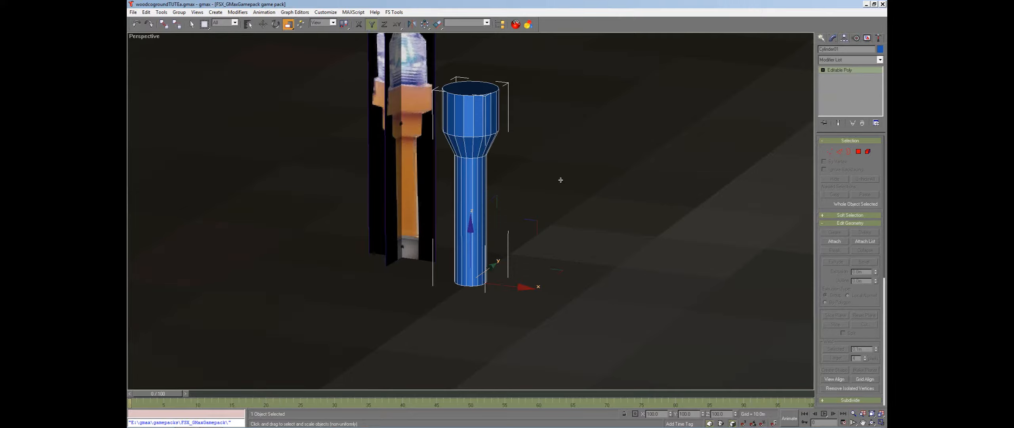
Select a taxi light placed beside the taxiway in the scene and orbit the view around it
{"action": "left_click", "coordinate": [873, 423]}
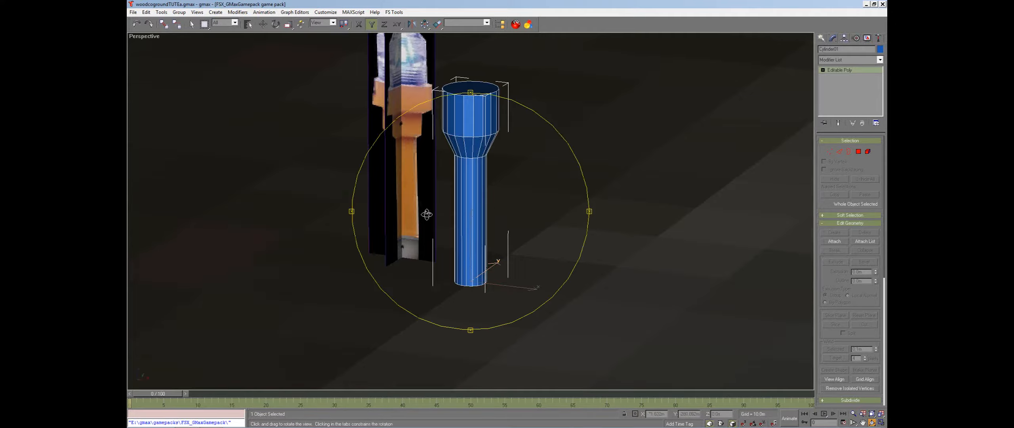
{"action": "left_click_drag", "start_coordinate": [427, 214], "coordinate": [473, 231]}
{"action": "scroll", "coordinate": [471, 224], "scroll_direction": "down", "scroll_amount": 5}
{"action": "right_click", "coordinate": [473, 230]}
{"action": "left_click", "coordinate": [565, 200]}
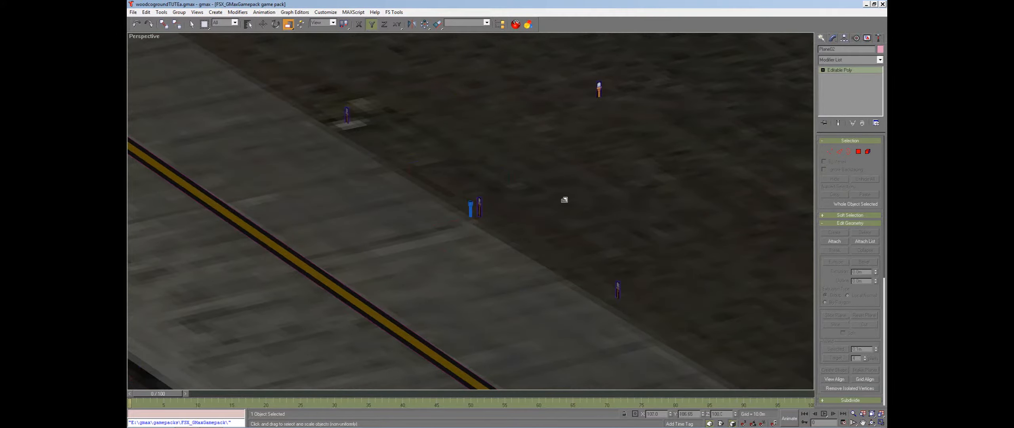
{"action": "right_click", "coordinate": [598, 86]}
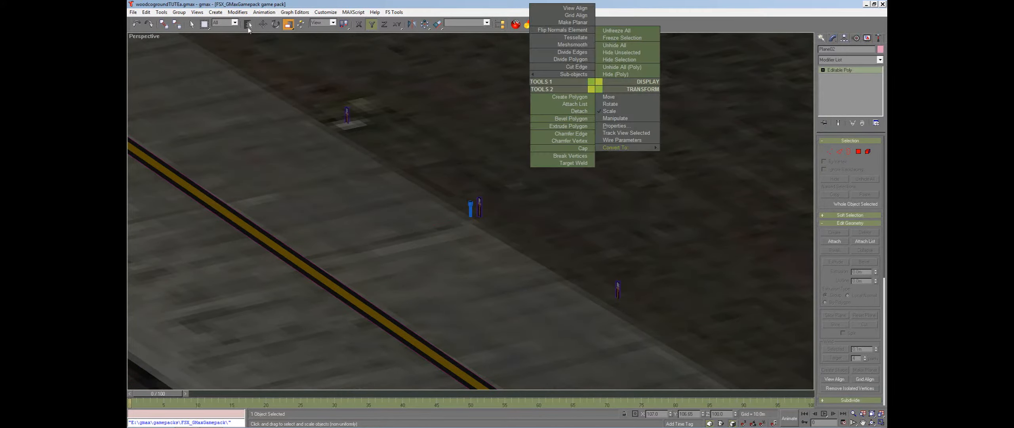
{"action": "left_click", "coordinate": [262, 24]}
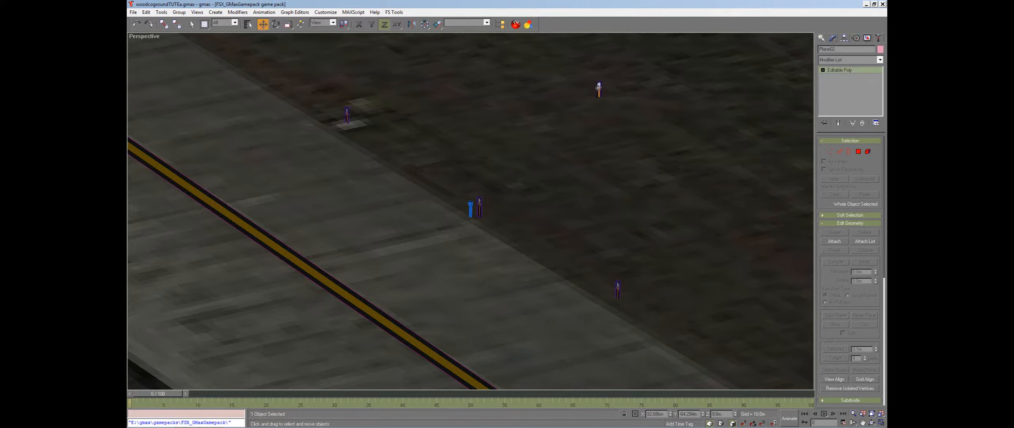
{"action": "left_click", "coordinate": [599, 88]}
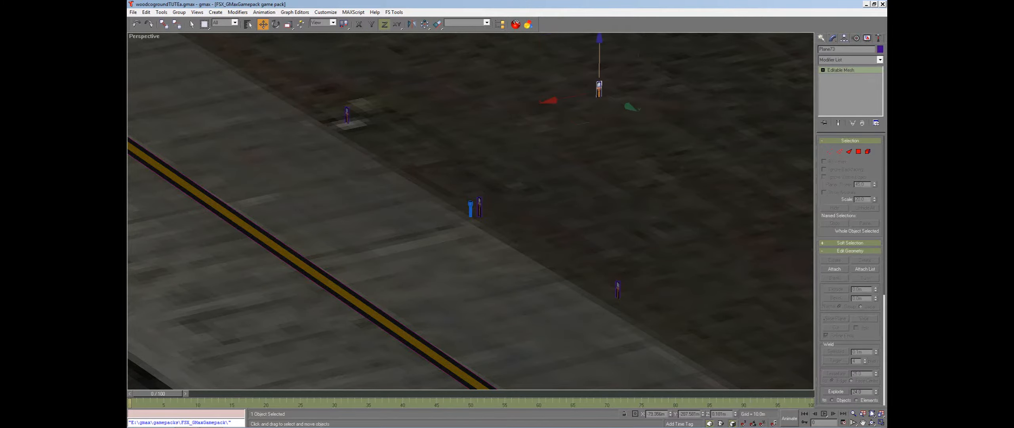
{"action": "left_click", "coordinate": [873, 413]}
{"action": "left_click", "coordinate": [872, 423]}
{"action": "left_click_drag", "start_coordinate": [384, 270], "coordinate": [448, 214]}
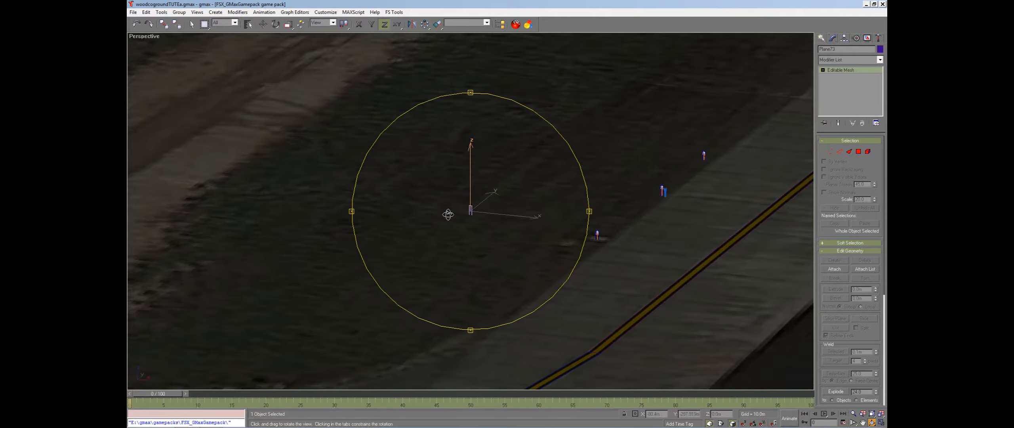
{"action": "key", "text": "w"}
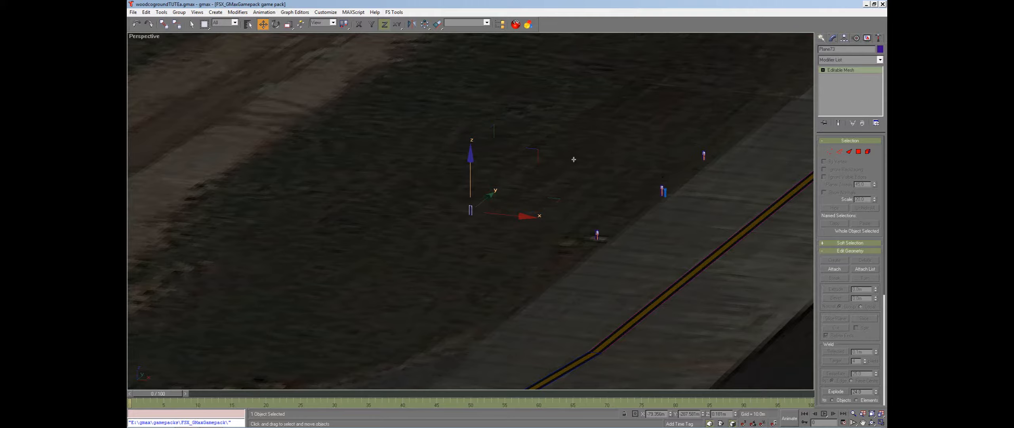
Open the JDS_objects_1.bmp texture in Adobe Photoshop CS4
{"action": "left_click", "coordinate": [883, 4]}
{"action": "left_click", "coordinate": [515, 245]}
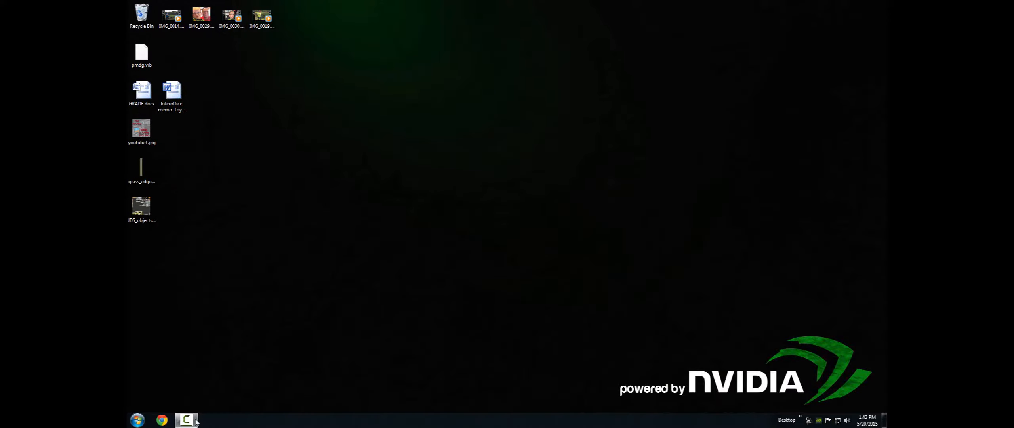
{"action": "left_click", "coordinate": [137, 420]}
{"action": "left_click", "coordinate": [223, 150]}
{"action": "right_click", "coordinate": [150, 202]}
{"action": "mouse_move", "coordinate": [202, 277]}
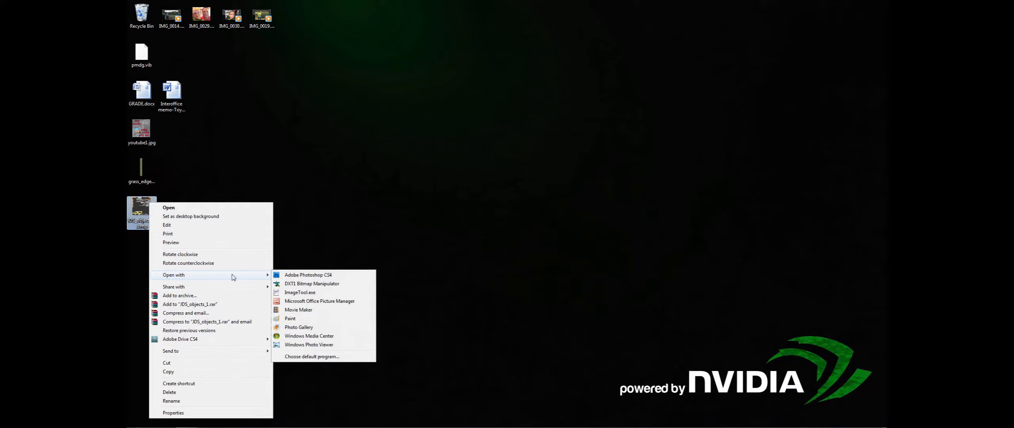
{"action": "left_click", "coordinate": [305, 275]}
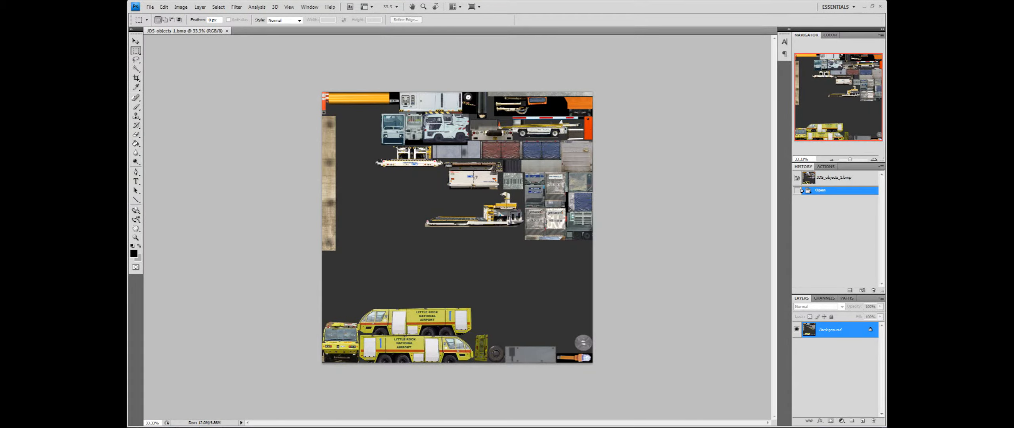
Zoom to the taxi light area of the texture, add a new layer and fill it with black
{"action": "left_click", "coordinate": [874, 159]}
{"action": "left_click", "coordinate": [874, 159]}
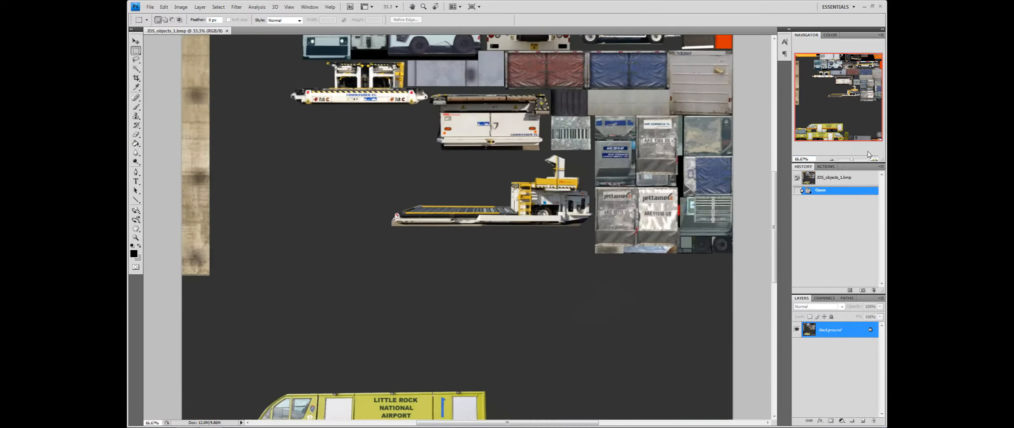
{"action": "left_click", "coordinate": [874, 159]}
{"action": "left_click_drag", "start_coordinate": [834, 105], "coordinate": [857, 136]}
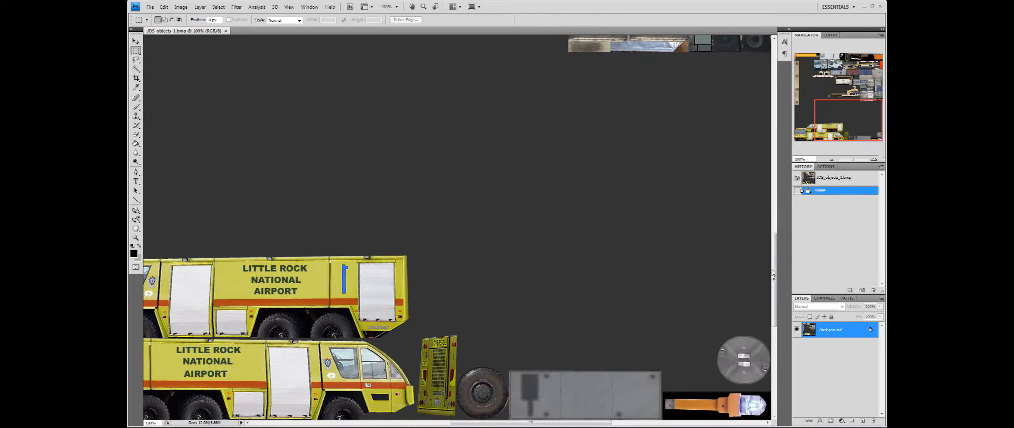
{"action": "scroll", "coordinate": [773, 273], "scroll_direction": "down", "scroll_amount": 5}
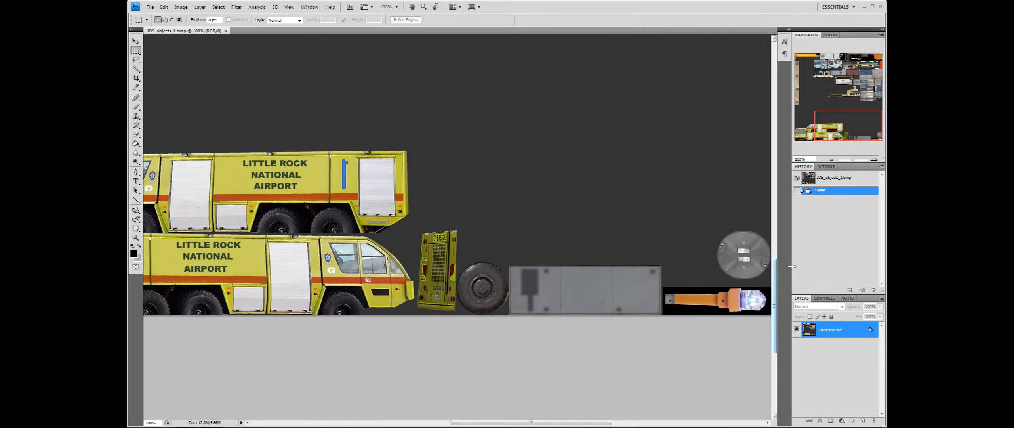
{"action": "left_click", "coordinate": [862, 421]}
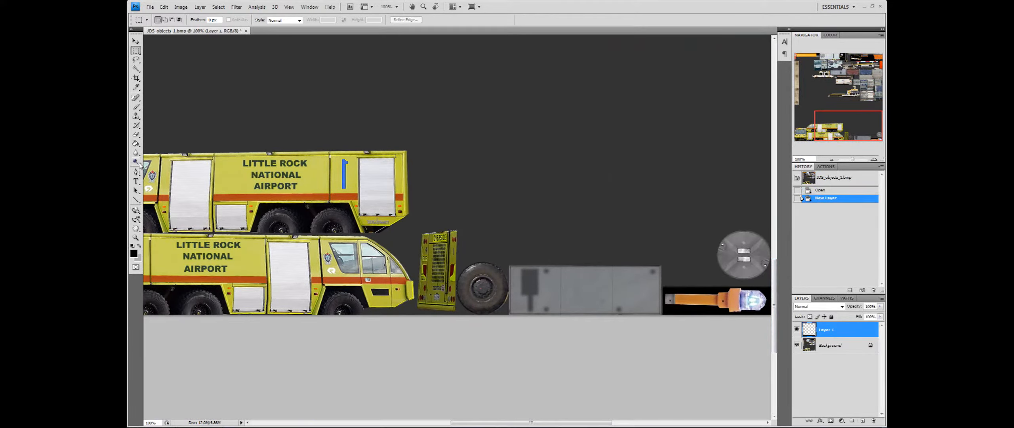
{"action": "left_click", "coordinate": [137, 144]}
{"action": "left_click", "coordinate": [455, 116]}
Set the black layer's opacity to 60%
{"action": "left_click", "coordinate": [136, 41]}
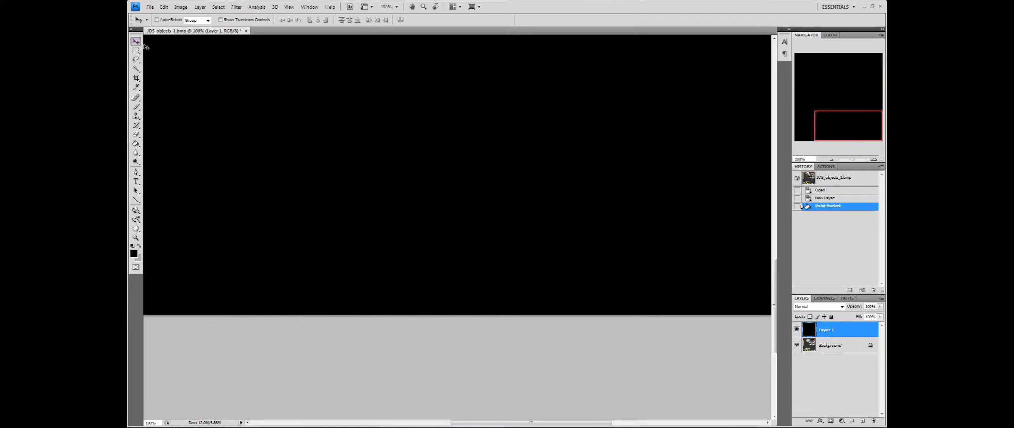
{"action": "left_click", "coordinate": [797, 330]}
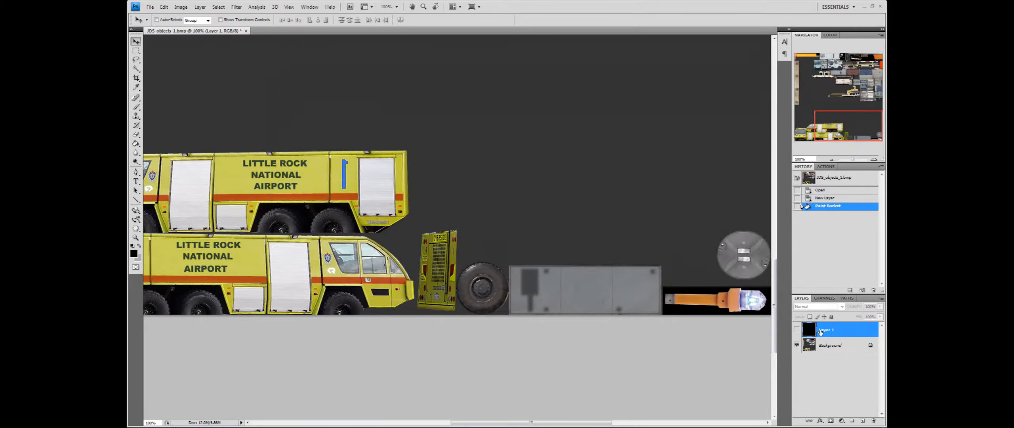
{"action": "left_click", "coordinate": [797, 329]}
{"action": "left_click_drag", "start_coordinate": [880, 306], "coordinate": [864, 315]}
Select the taxi light's lens area on the black layer with a rectangular marquee and set the layer's opacity to 100%
{"action": "left_click", "coordinate": [136, 50]}
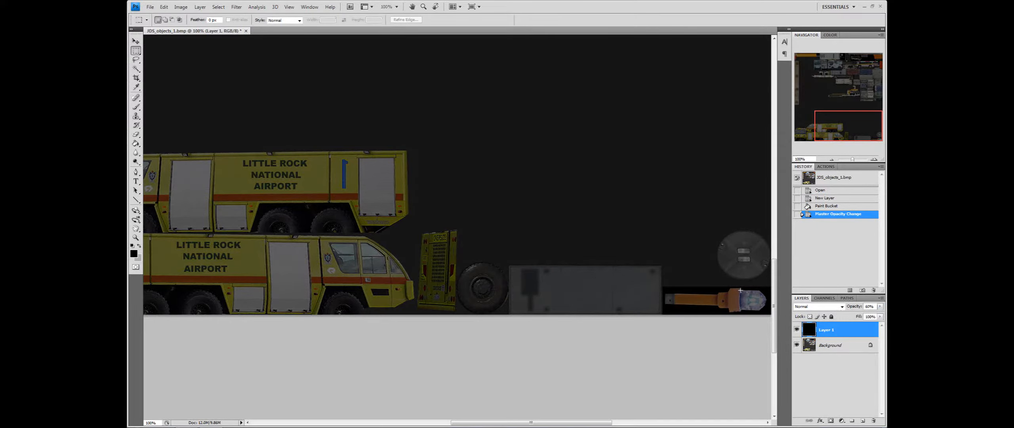
{"action": "left_click_drag", "start_coordinate": [765, 308], "coordinate": [767, 312]}
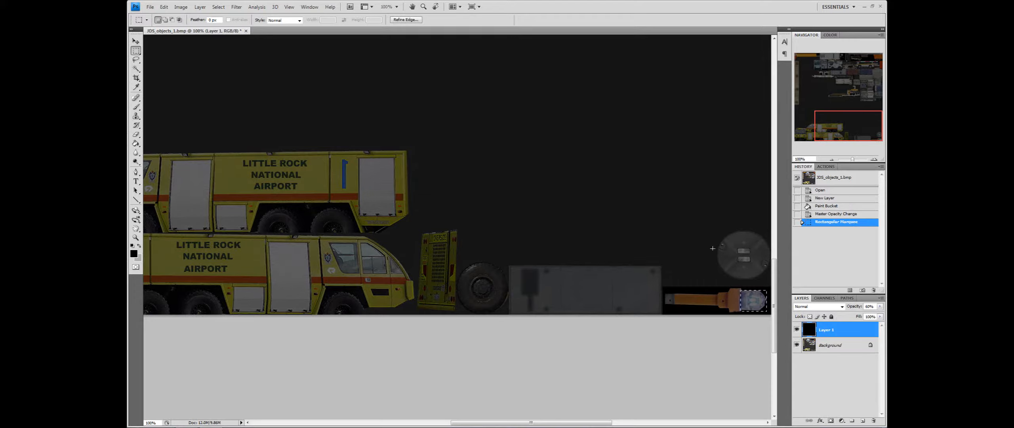
{"action": "left_click", "coordinate": [880, 306]}
{"action": "left_click_drag", "start_coordinate": [867, 315], "coordinate": [883, 316]}
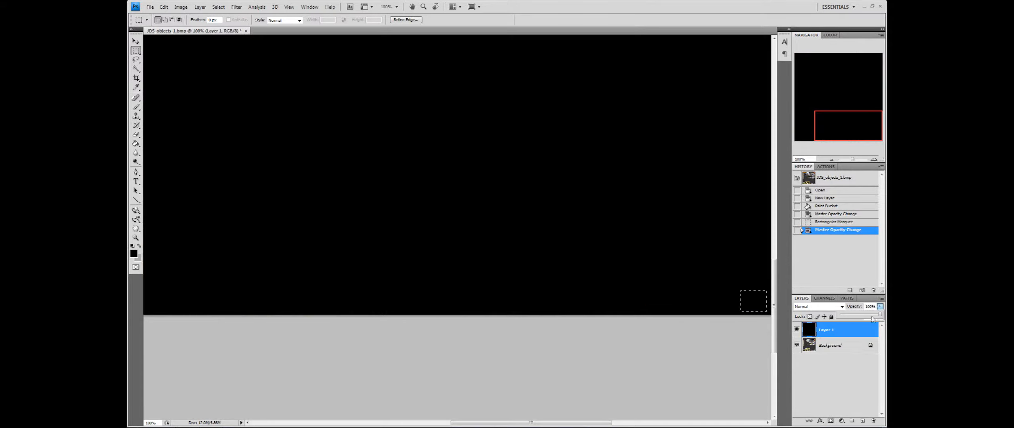
Pick a bright blue as the foreground colour
{"action": "left_click", "coordinate": [134, 253]}
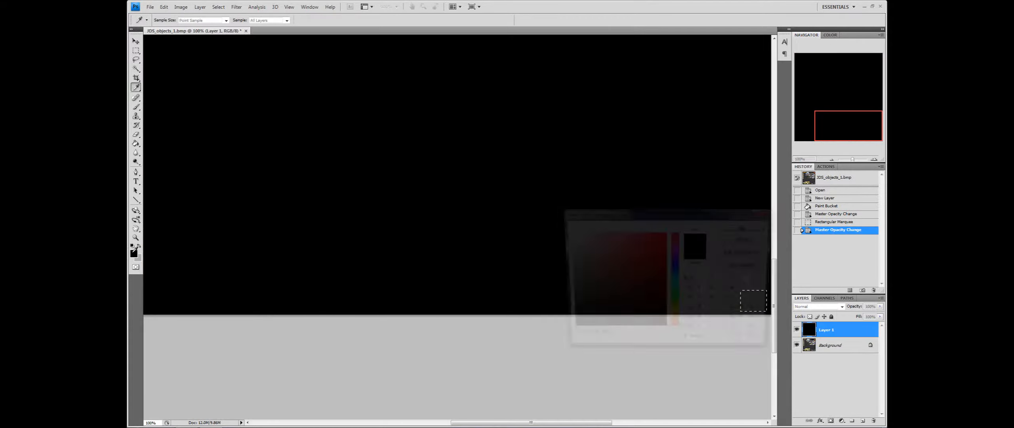
{"action": "left_click", "coordinate": [675, 266]}
{"action": "left_click_drag", "start_coordinate": [662, 262], "coordinate": [635, 231]}
{"action": "left_click", "coordinate": [747, 226]}
Fill the lens selection with the blue colour using the Paint Bucket, then deselect
{"action": "left_click", "coordinate": [136, 143]}
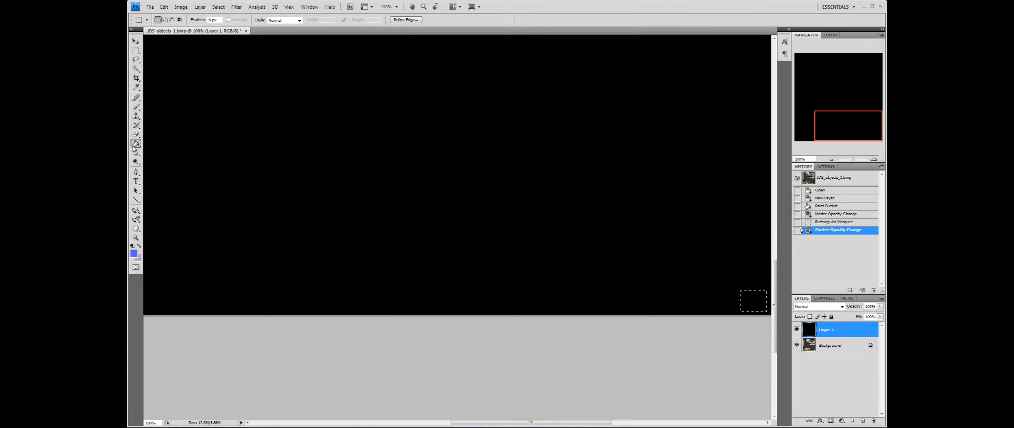
{"action": "left_click", "coordinate": [754, 297]}
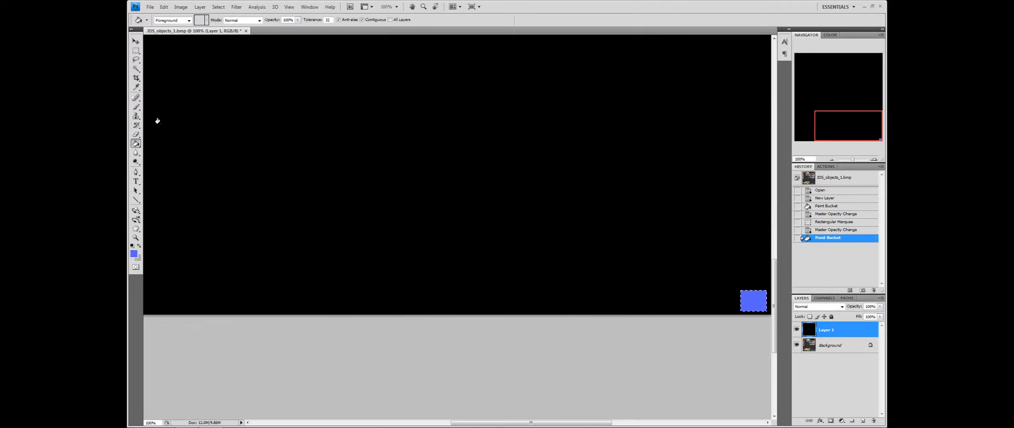
{"action": "left_click", "coordinate": [136, 41]}
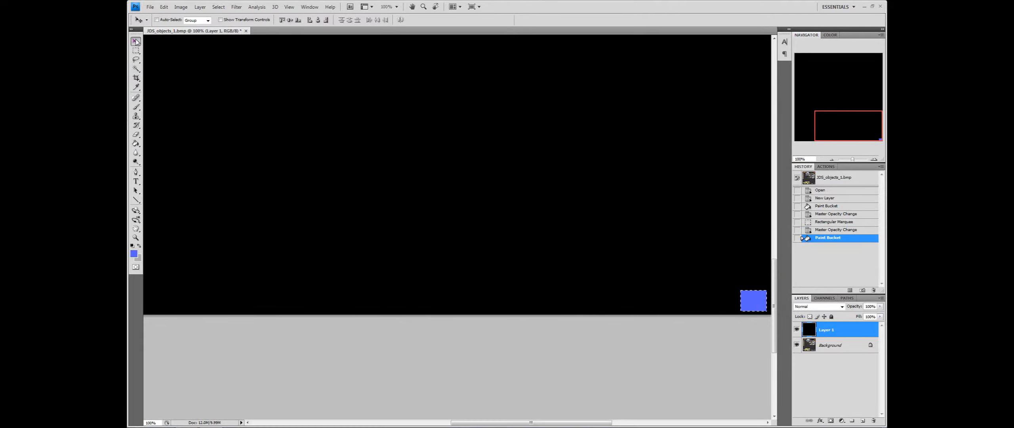
{"action": "key", "text": "ctrl+d"}
Set the black layer's blending mode to Multiply and lower its opacity
{"action": "left_click", "coordinate": [812, 306]}
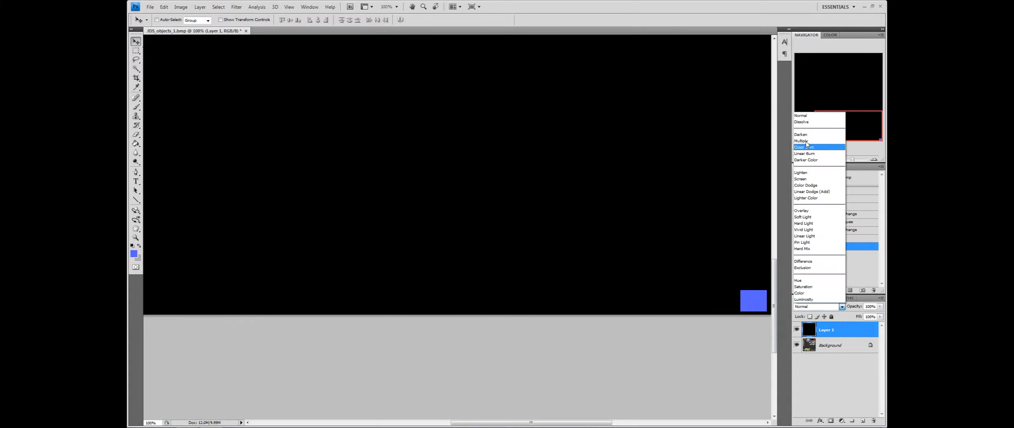
{"action": "left_click", "coordinate": [808, 144]}
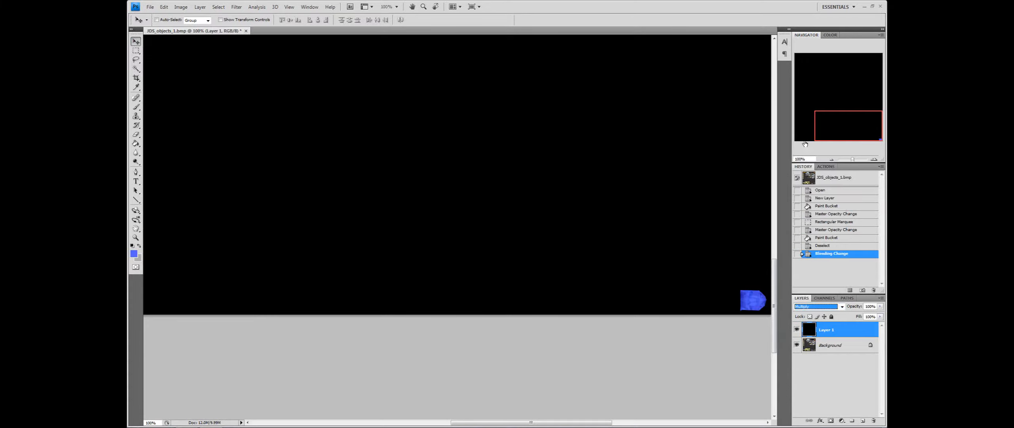
{"action": "left_click", "coordinate": [880, 306]}
{"action": "left_click_drag", "start_coordinate": [878, 316], "coordinate": [875, 317]}
{"action": "left_click_drag", "start_coordinate": [840, 124], "coordinate": [841, 114]}
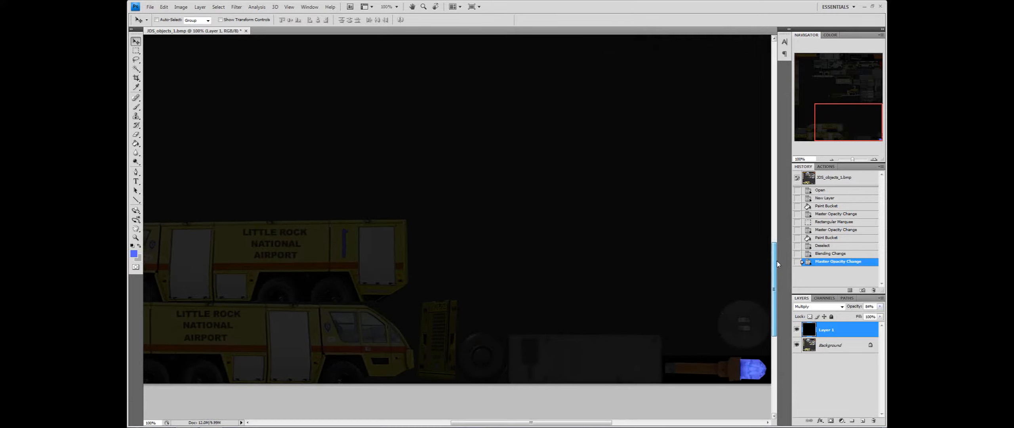
Zoom out to view the whole darkened texture
{"action": "left_click_drag", "start_coordinate": [775, 251], "coordinate": [777, 264]}
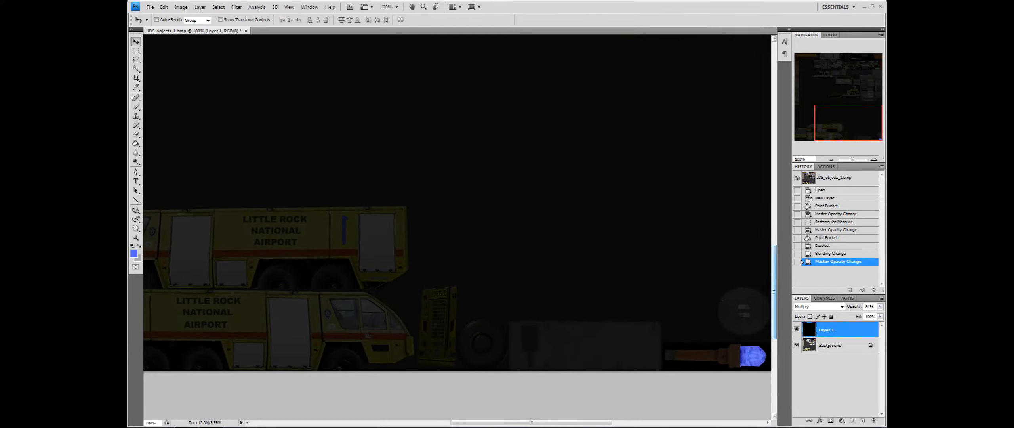
{"action": "left_click", "coordinate": [832, 160]}
{"action": "left_click", "coordinate": [833, 160]}
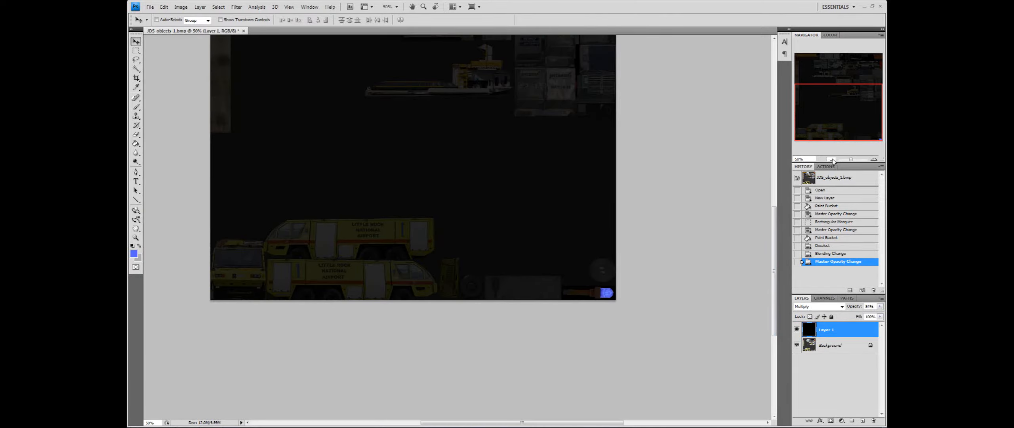
{"action": "left_click", "coordinate": [832, 159]}
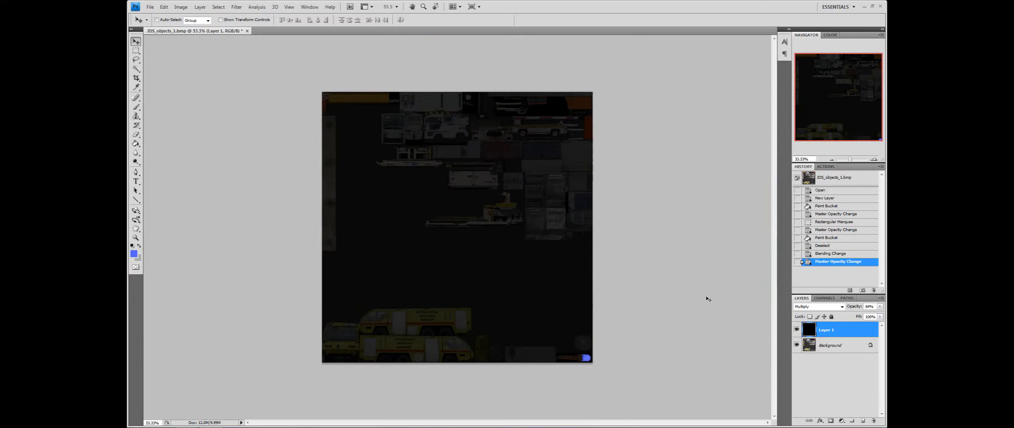